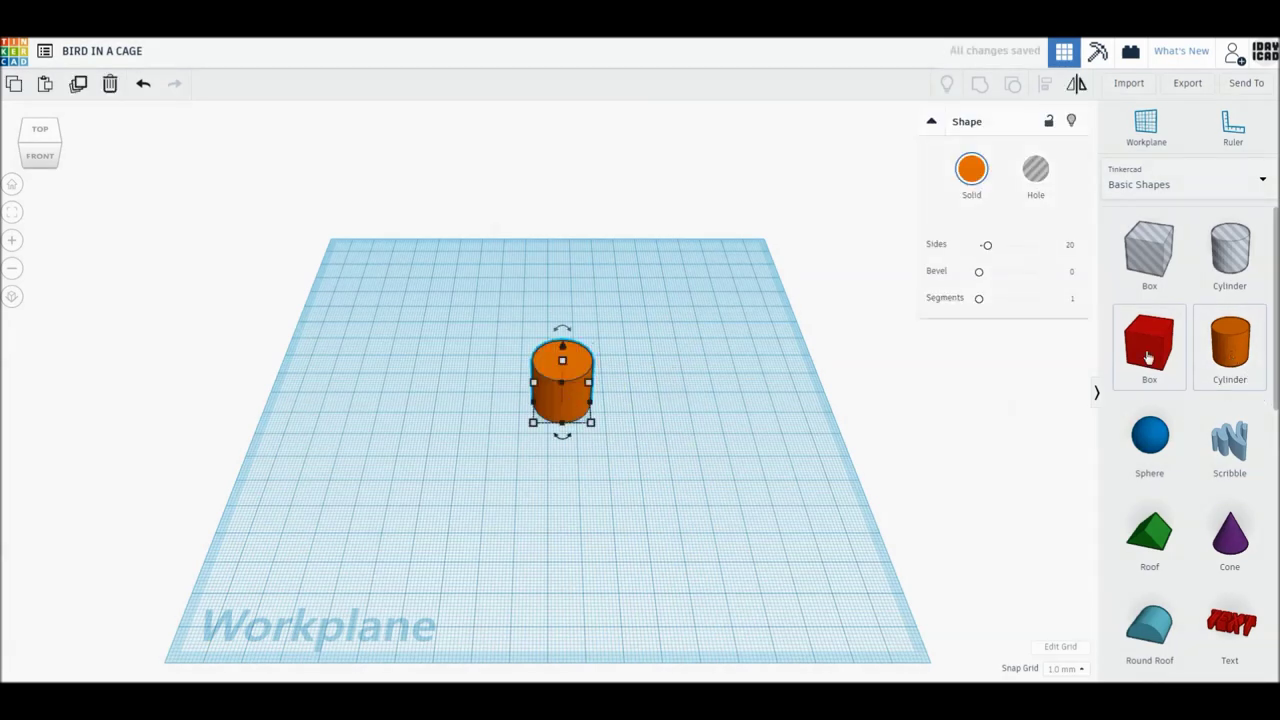
Add a red box beside the cylinder and switch to an orthographic top view
drag(1149, 345, 503, 470)
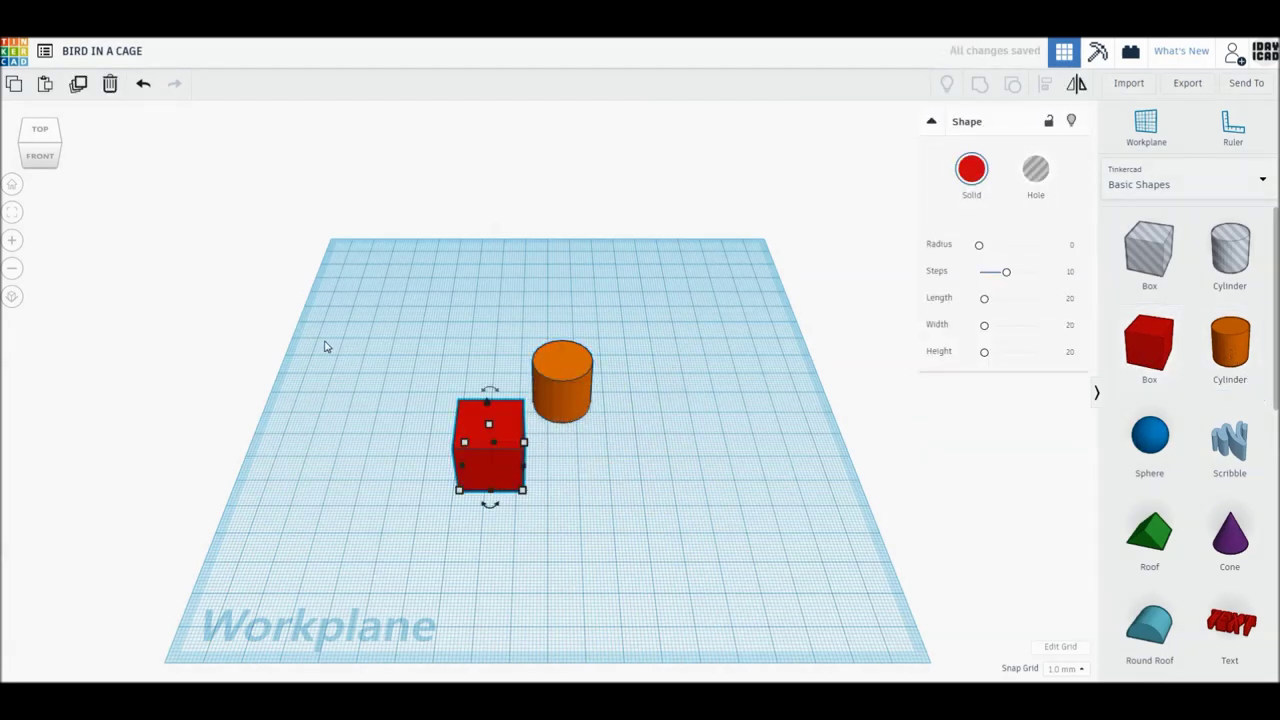
click(40, 133)
click(14, 299)
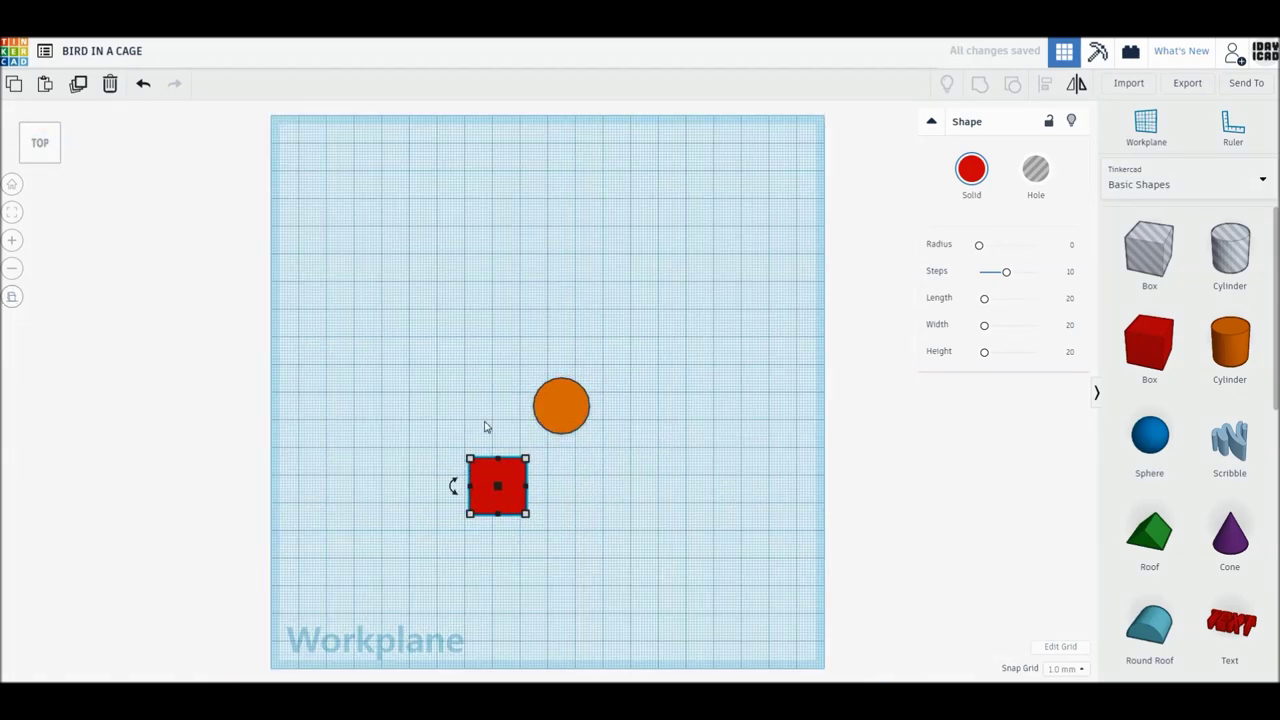
Give the orange cylinder 64 sides, move it up-left, and enlarge it to 30 × 30
click(561, 405)
drag(985, 245, 1037, 245)
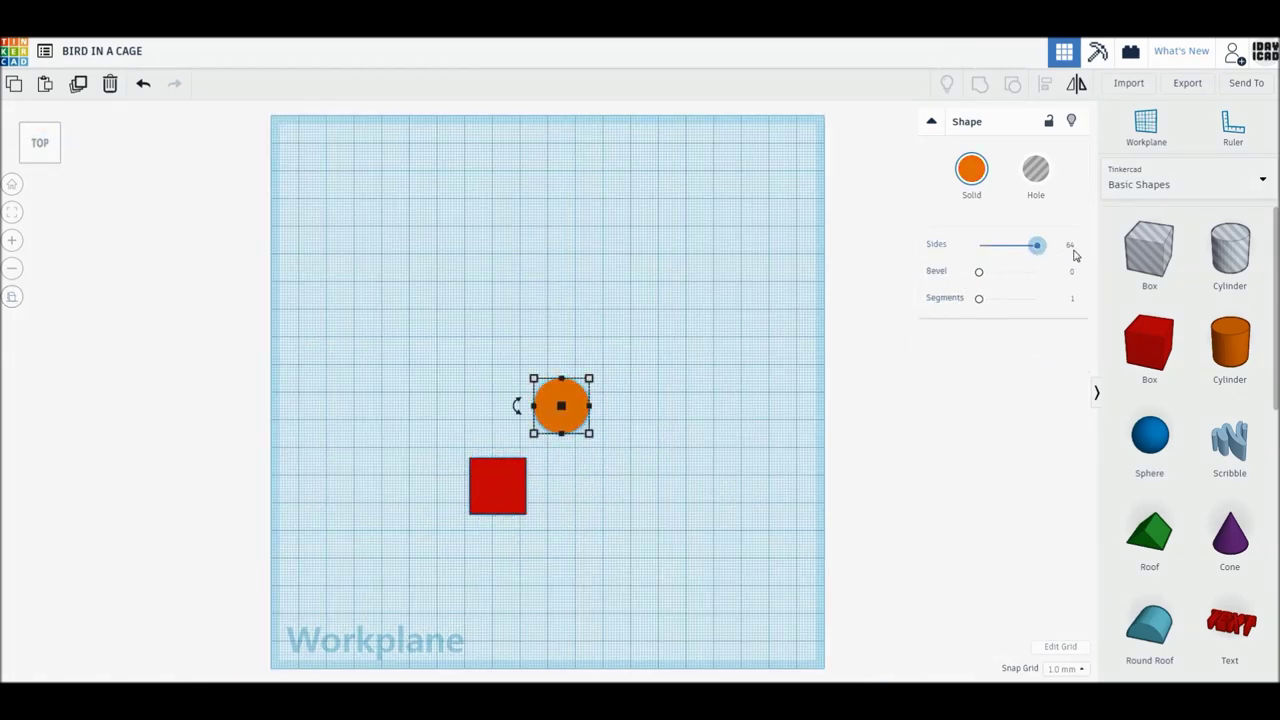
scroll(474, 576, up, 3)
scroll(474, 576, up, 2)
drag(605, 338, 556, 291)
drag(641, 321, 736, 428)
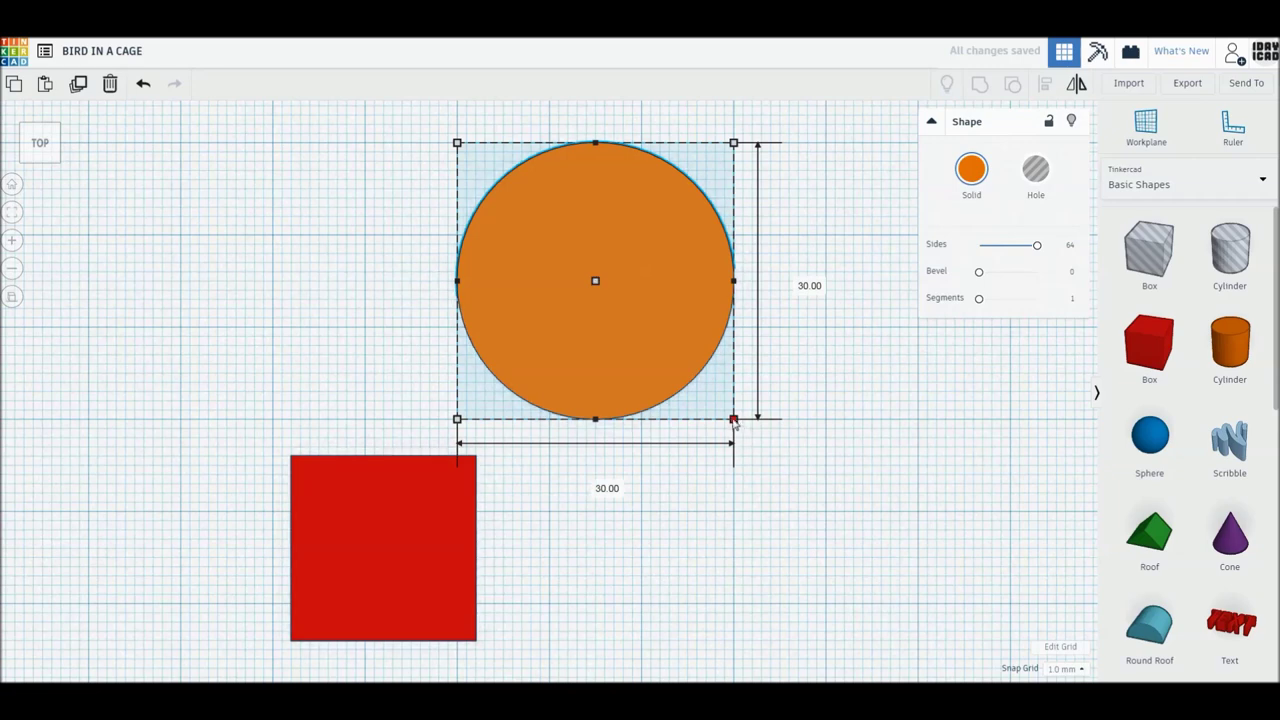
Make a 28 × 28, 26-tall hole cylinder inside, and place a box-hole copy over it
drag(736, 421, 728, 418)
right_drag(771, 480, 603, 257)
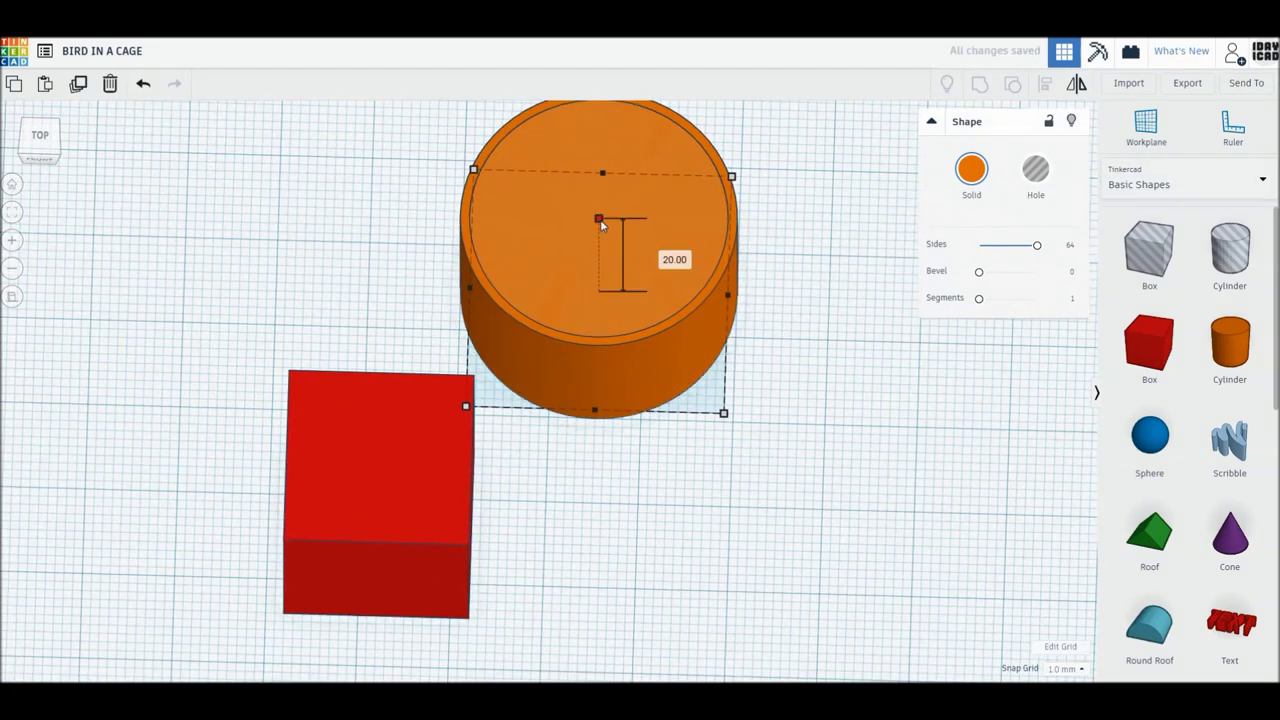
click(1038, 180)
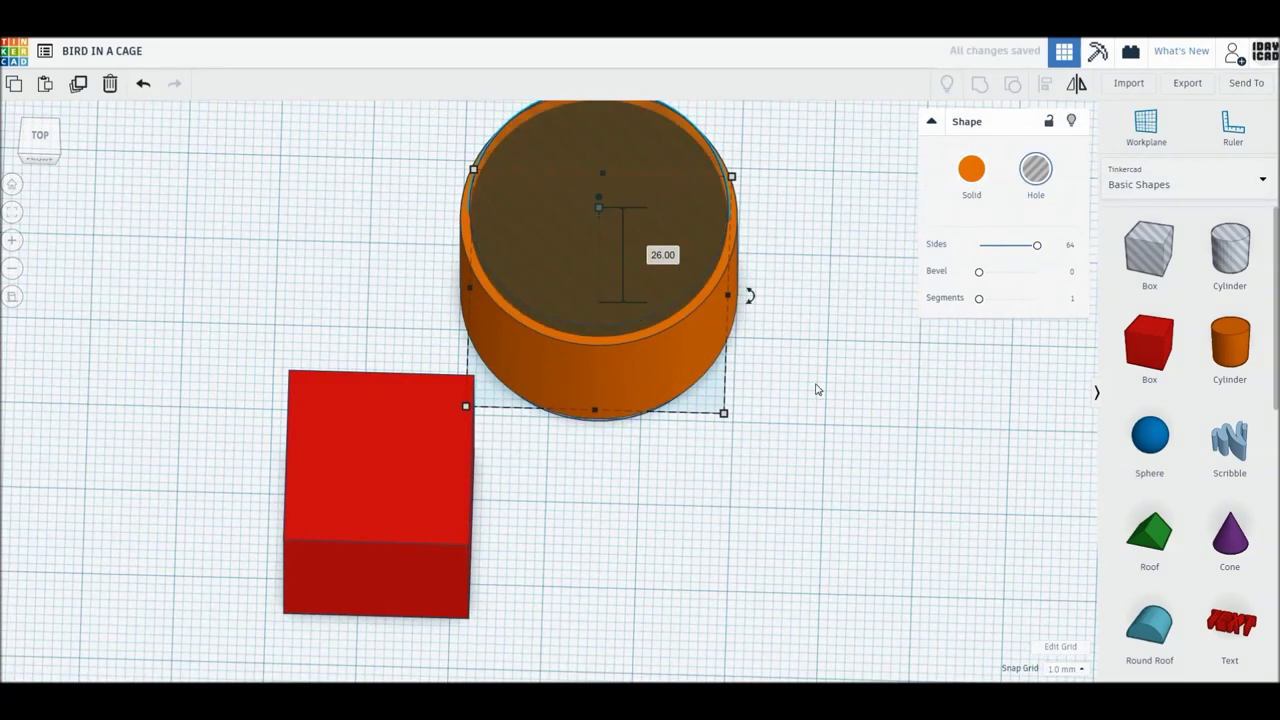
shift+click(725, 378)
key(Escape)
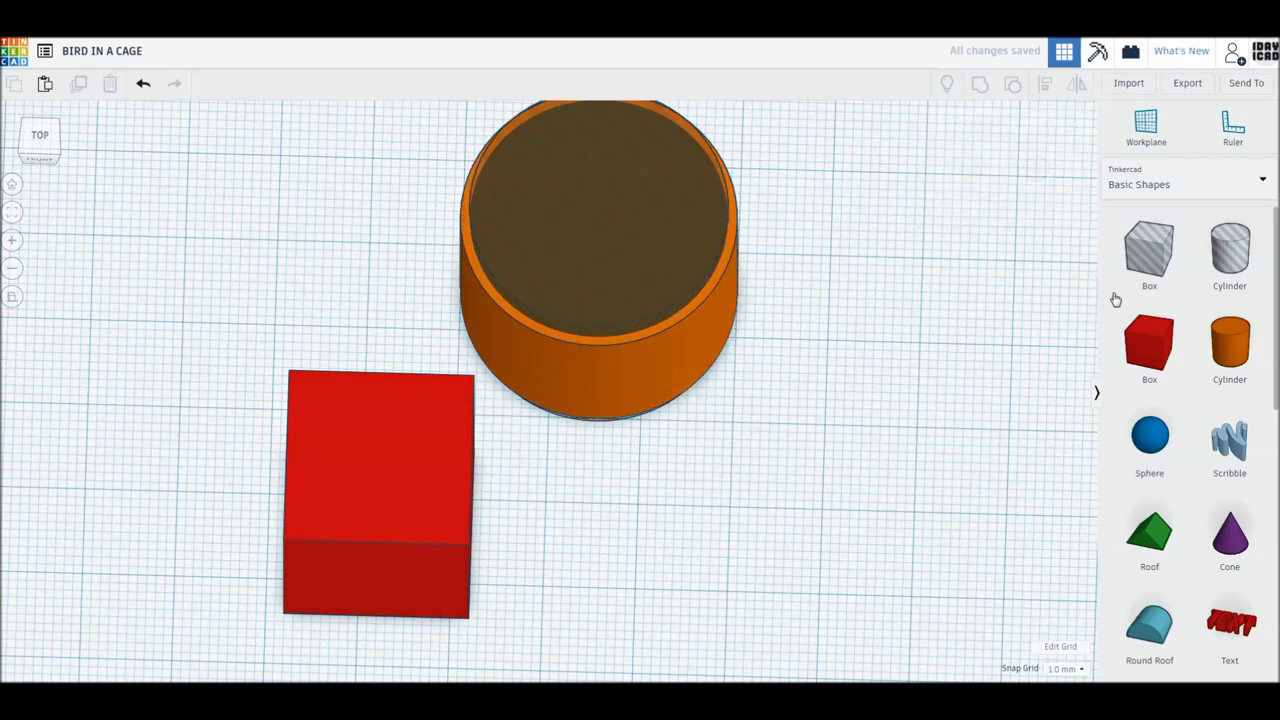
mouse_move(385, 493)
alt+mouse_down()
mouse_move(542, 489)
mouse_move(535, 448)
alt+mouse_up()
key(h)
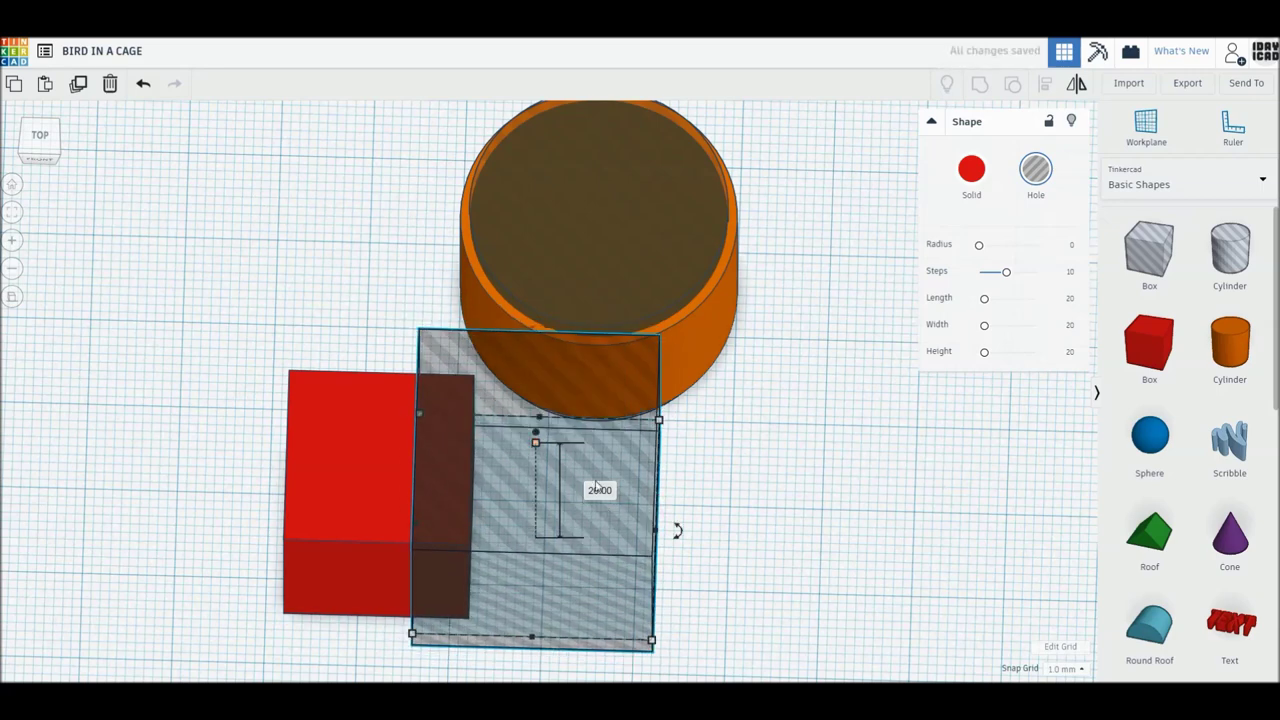
Move the box hole over the cylinder's lower half and widen it across the whole cylinder
drag(645, 483, 700, 425)
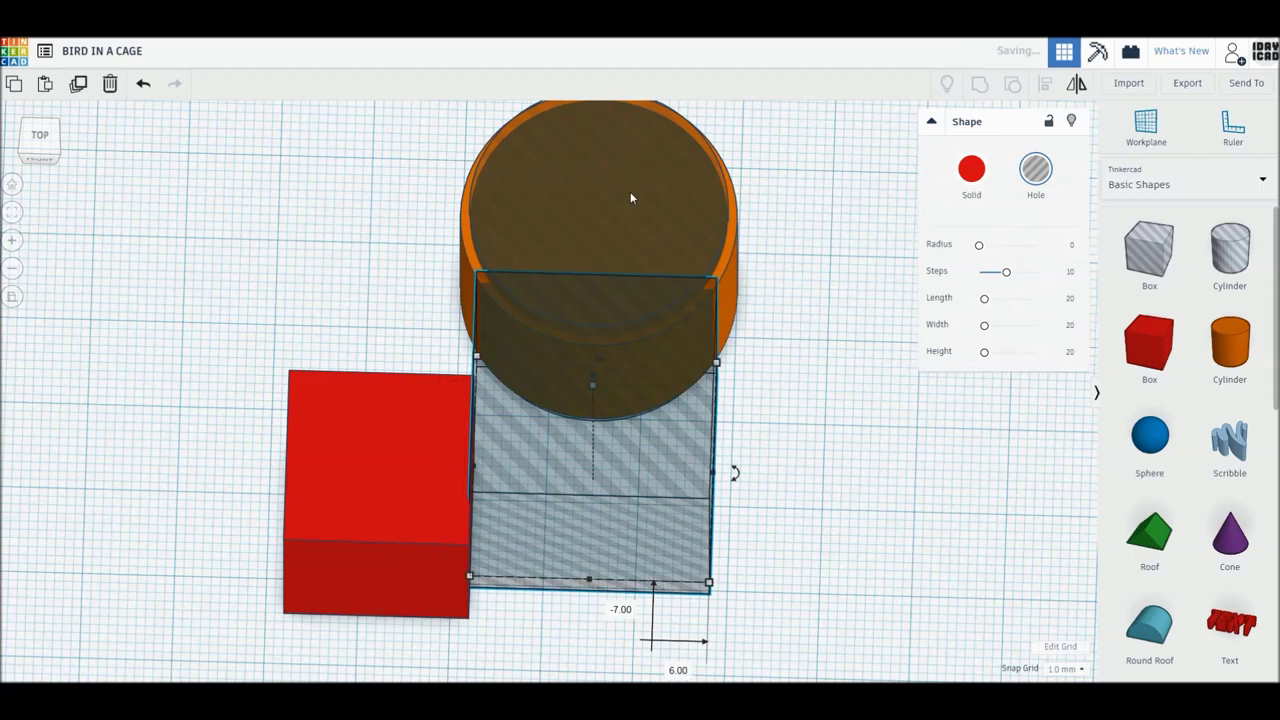
click(602, 227)
click(835, 363)
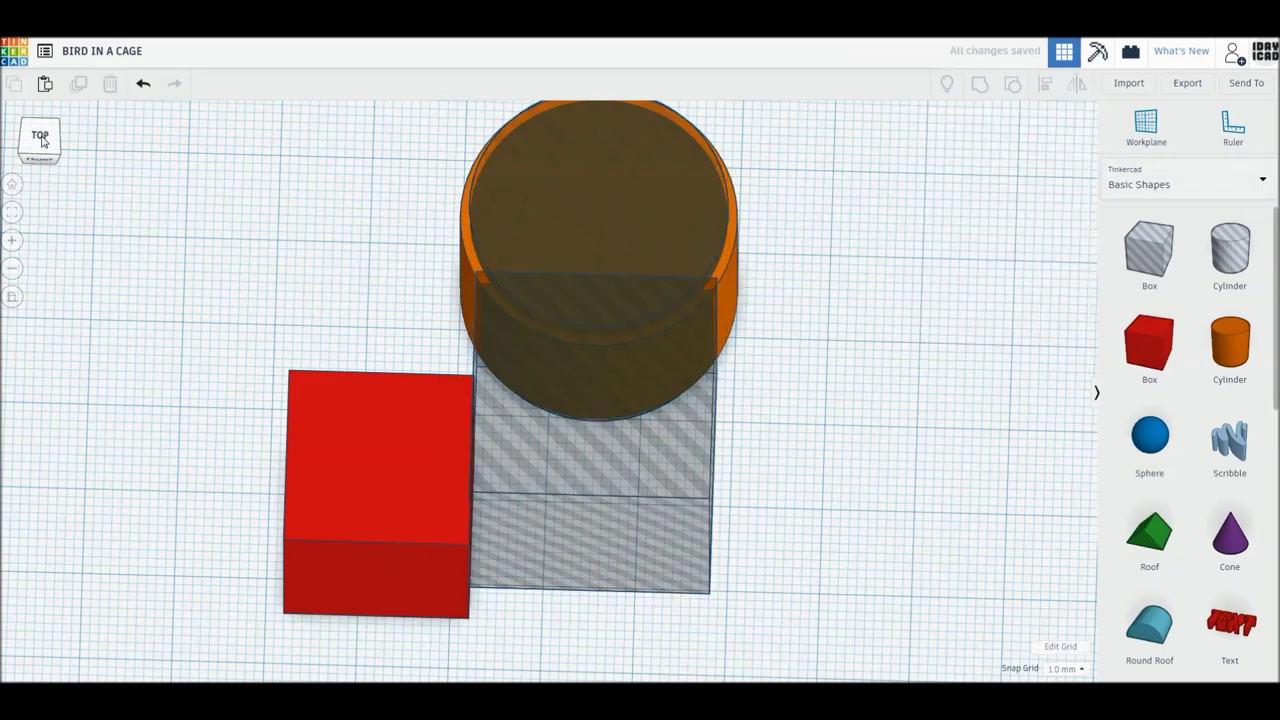
click(12, 296)
drag(566, 471, 551, 426)
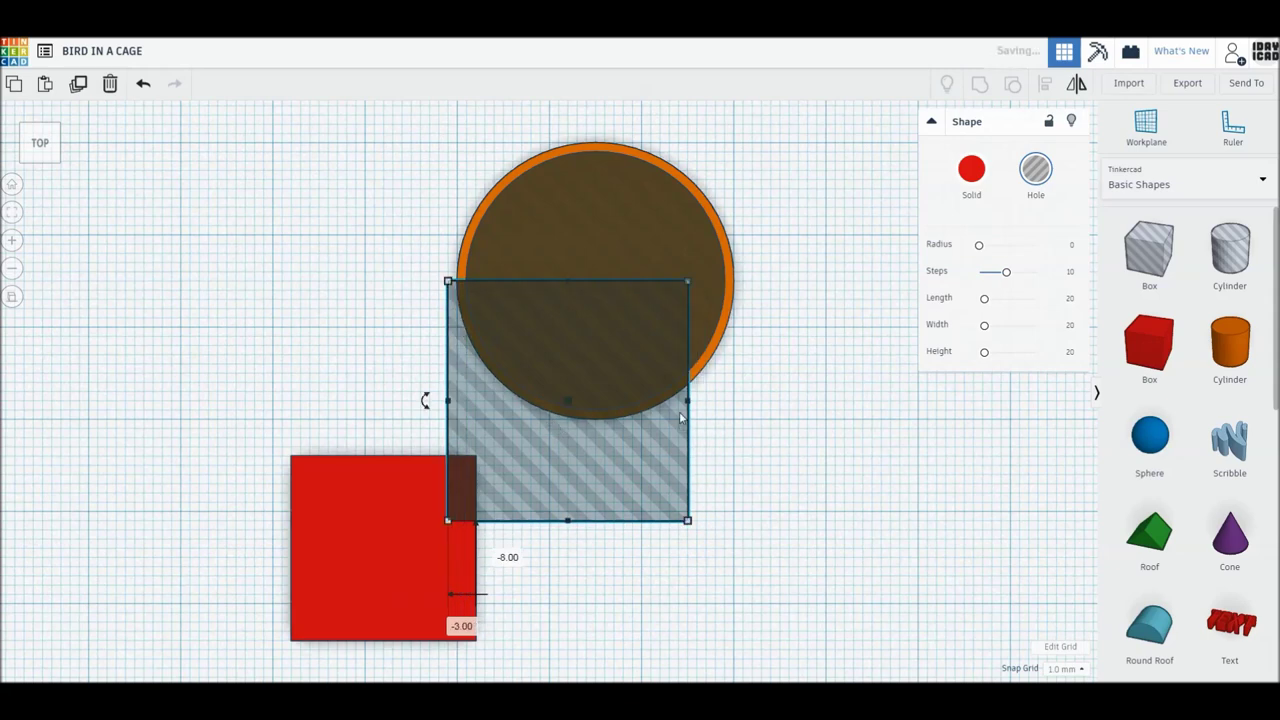
drag(728, 406, 748, 403)
Group the hole with the ring to leave an arc, and move the red box under its left end
shift+click(533, 214)
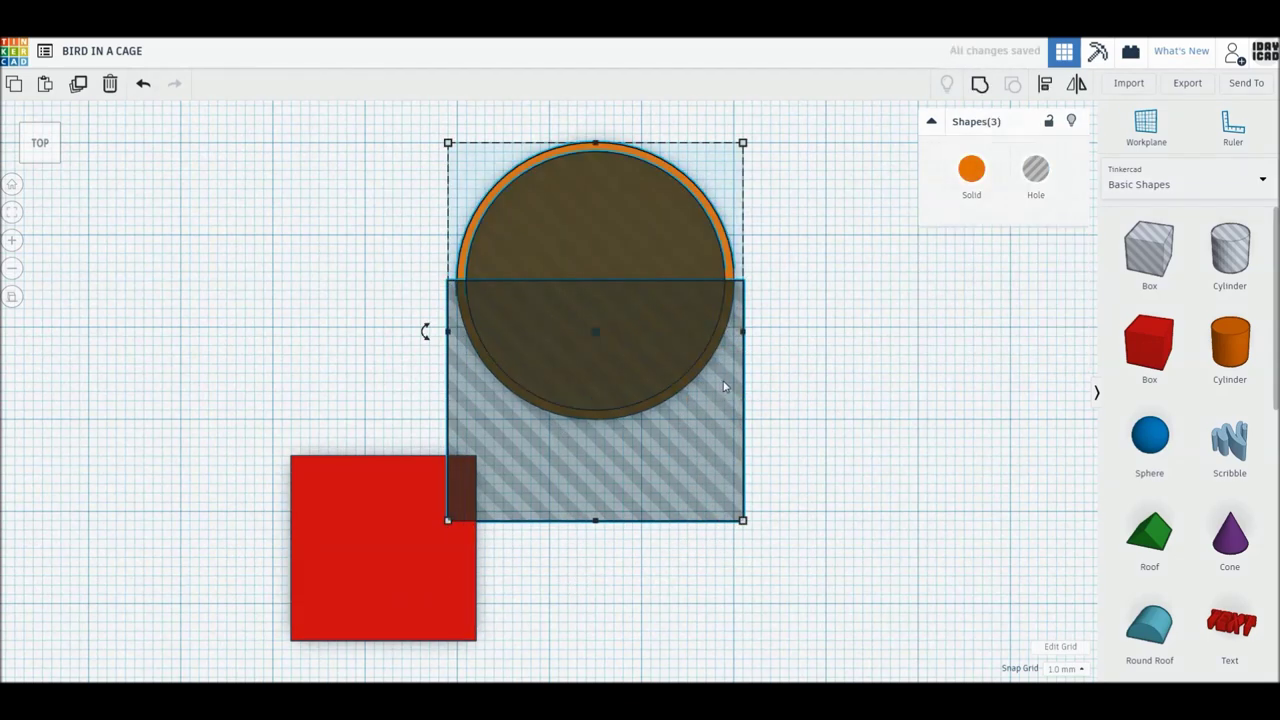
key(ctrl+g)
drag(354, 549, 523, 377)
Narrow the red box into a thin bar and lengthen it downward as a leg
drag(644, 373, 468, 371)
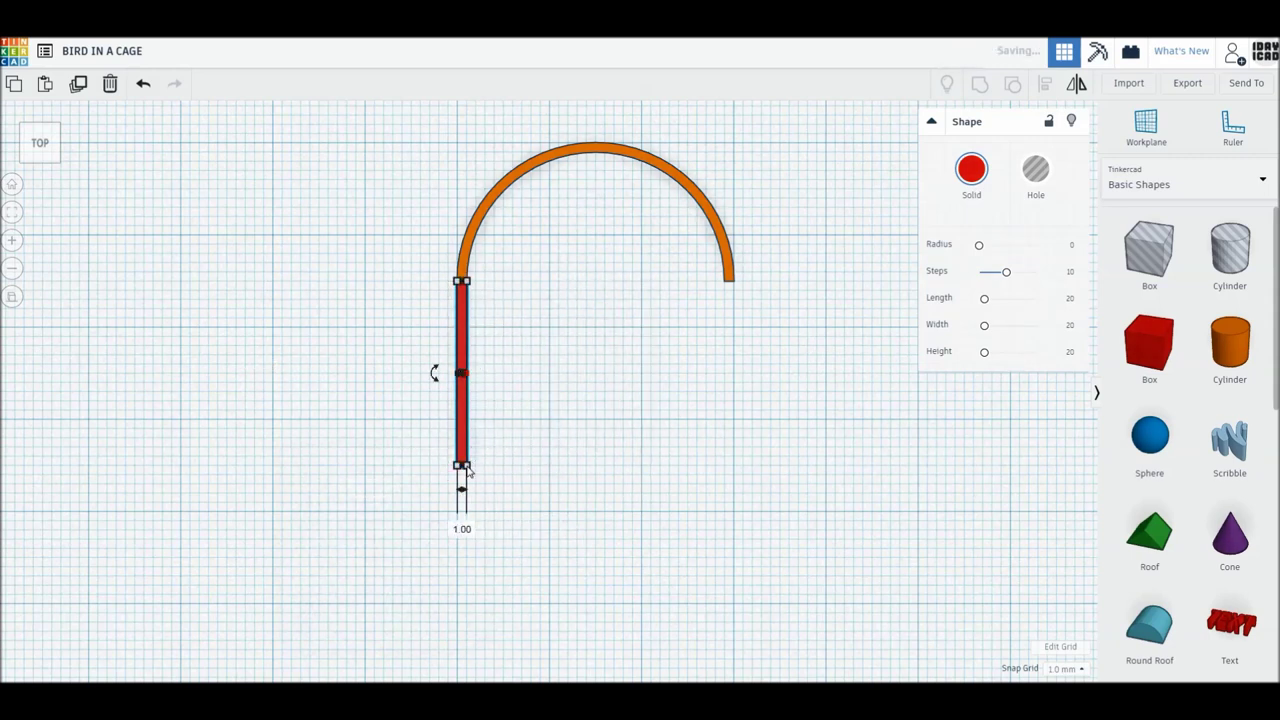
drag(468, 502, 469, 517)
click(797, 471)
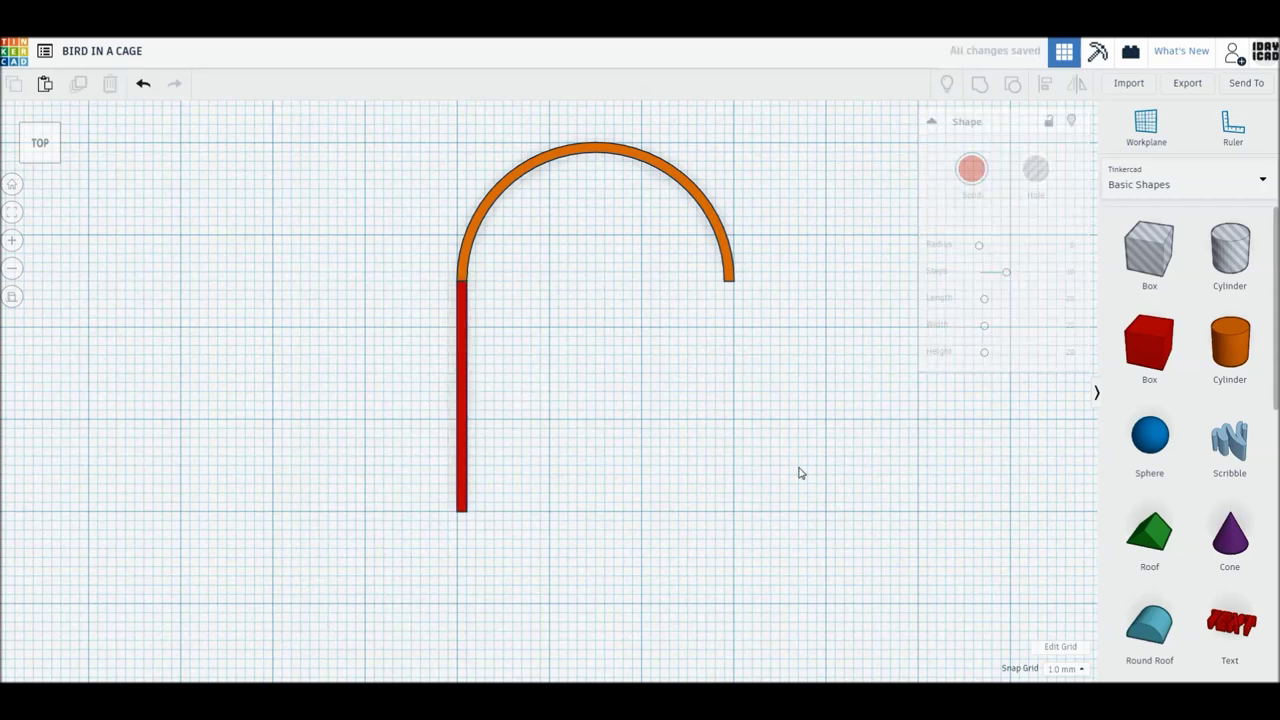
Add a tiny cylinder joint and place a copy on top of the leg
drag(1220, 350, 677, 460)
drag(769, 548, 597, 395)
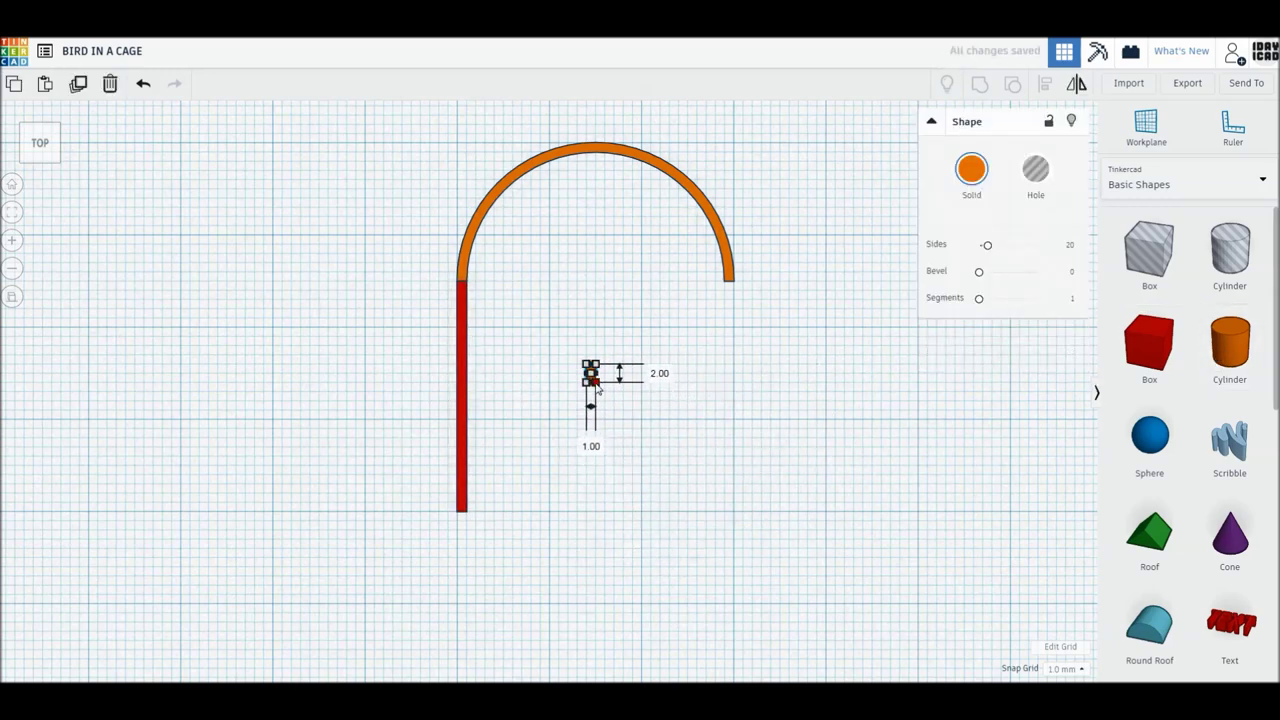
click(651, 423)
alt+drag(590, 375, 461, 280)
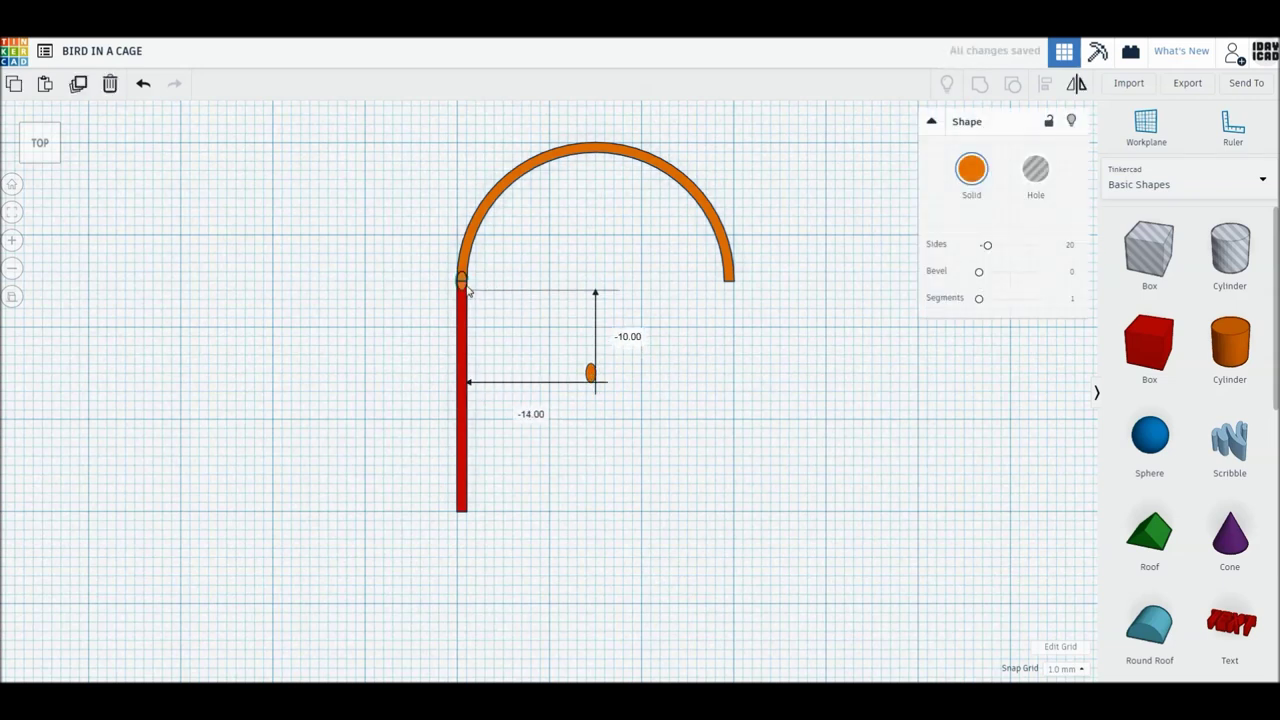
Copy the leg and joint to the arc's right end and delete the leftover middle cylinder
mouse_move(494, 321)
mouse_down()
mouse_move(433, 290)
mouse_move(440, 330)
mouse_up()
alt+drag(461, 390, 728, 364)
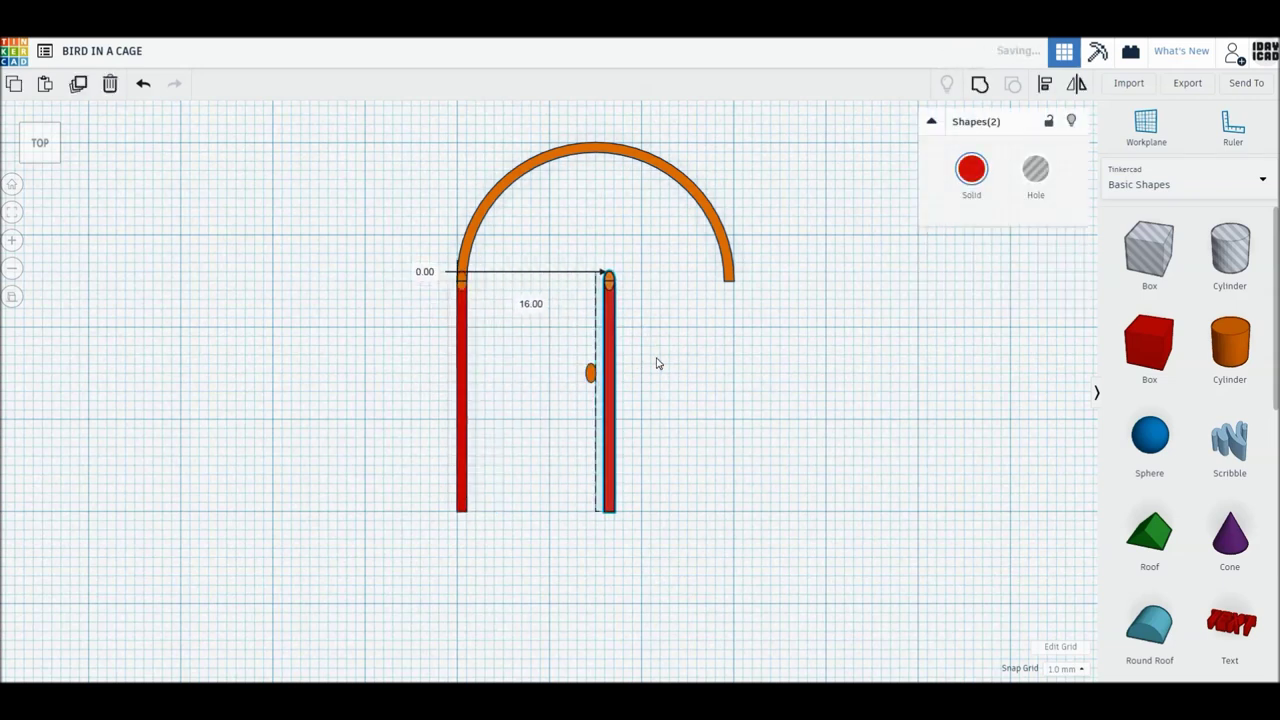
click(591, 374)
key(Delete)
Group the arc, both legs and joints into one shape
drag(820, 417, 337, 197)
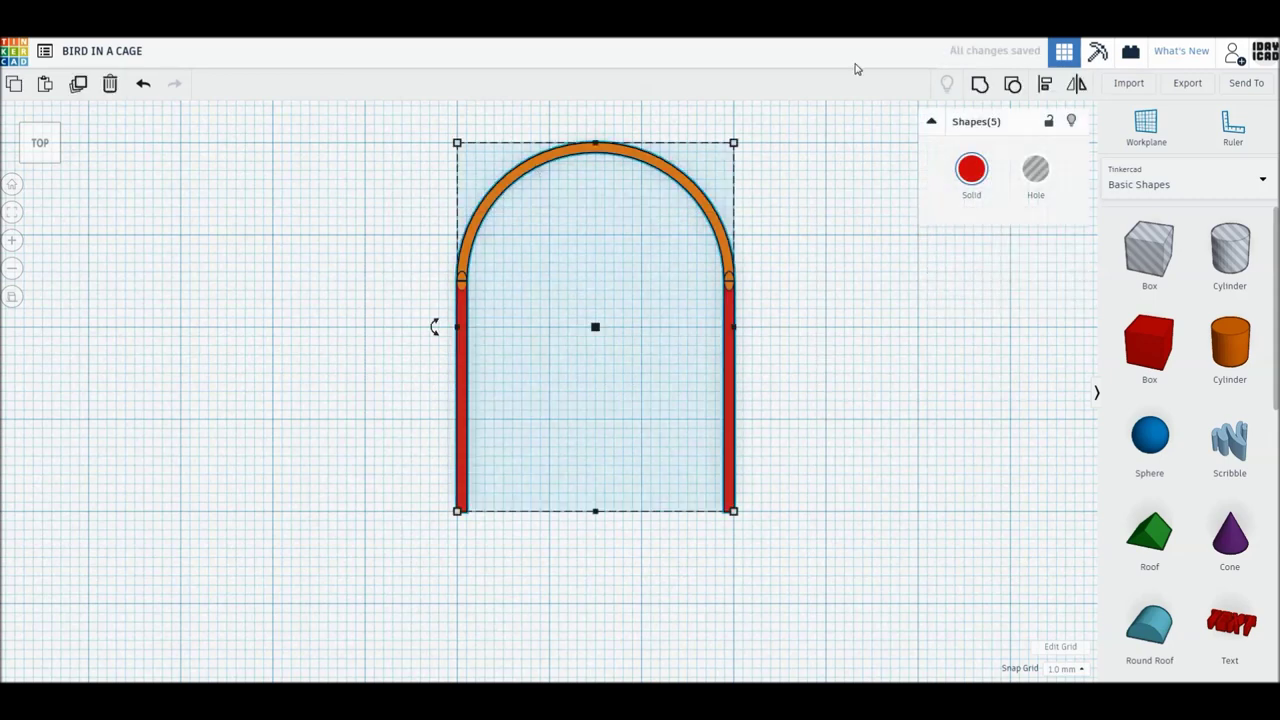
click(979, 84)
right_drag(809, 391, 651, 303)
text(1)
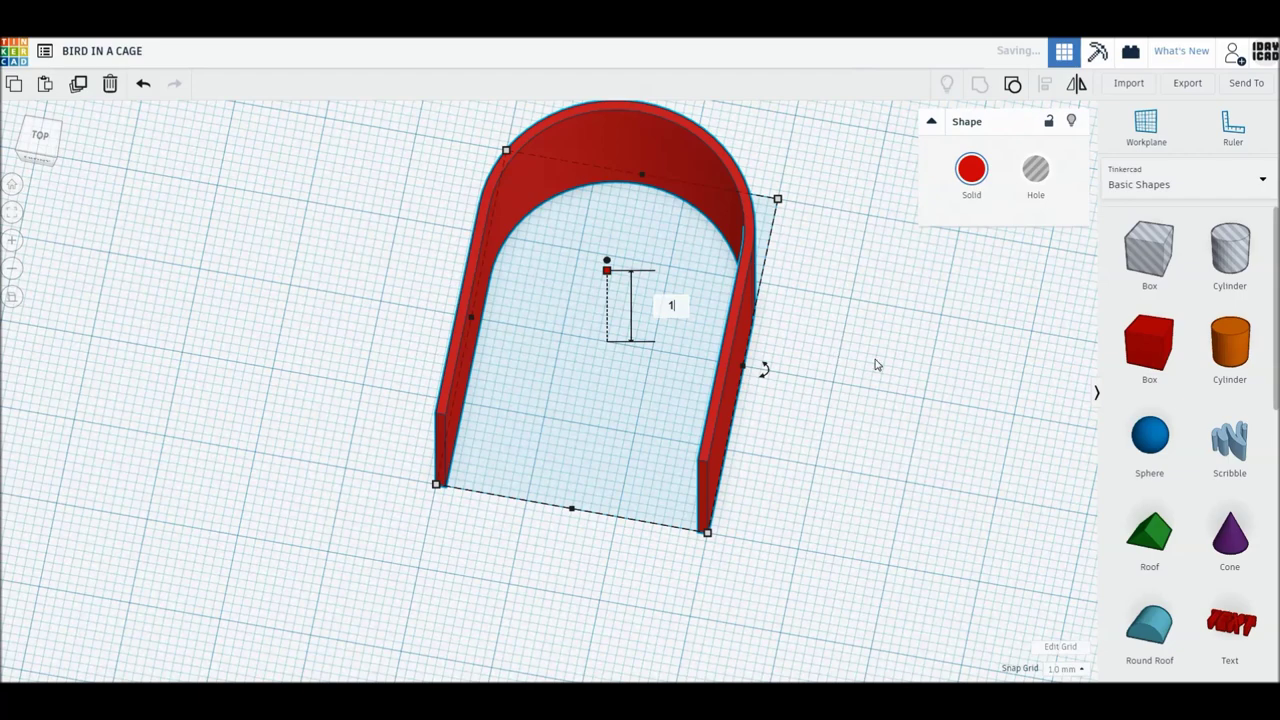
Make the grouped arch 1 mm thick and rotate it 90° to stand upright
key(Return)
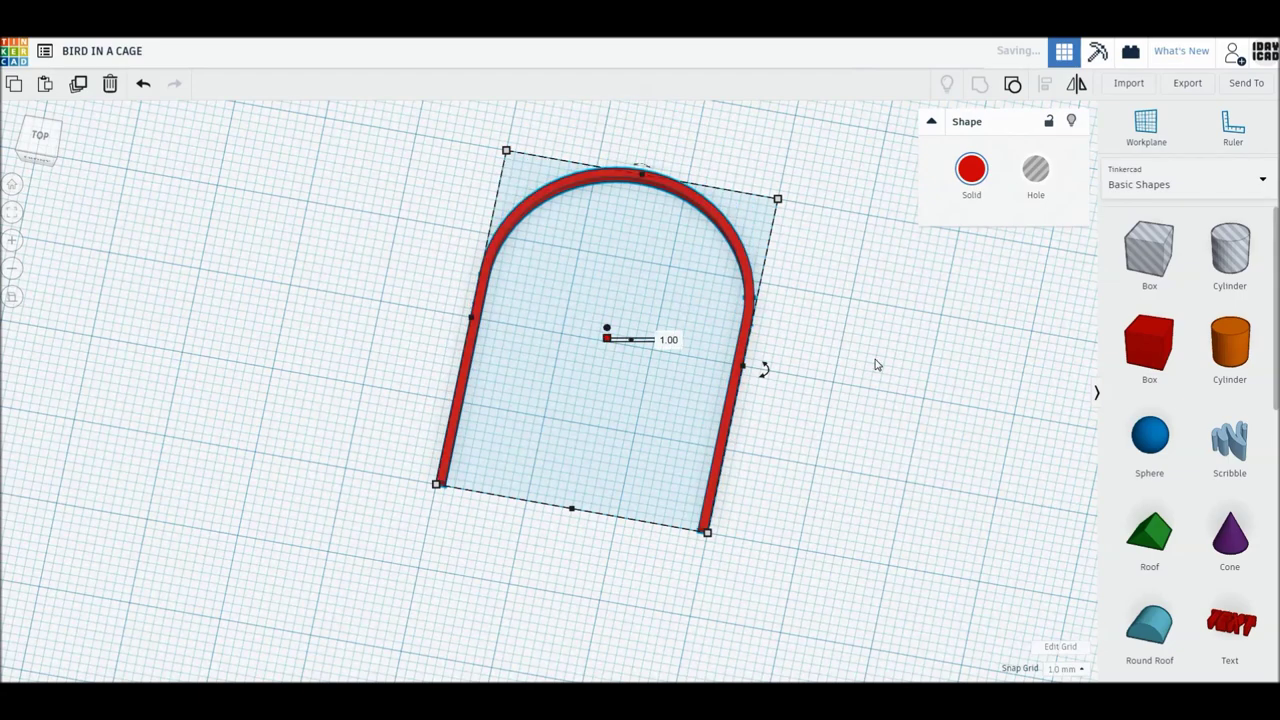
right_drag(875, 365, 750, 450)
drag(518, 295, 510, 316)
click(741, 380)
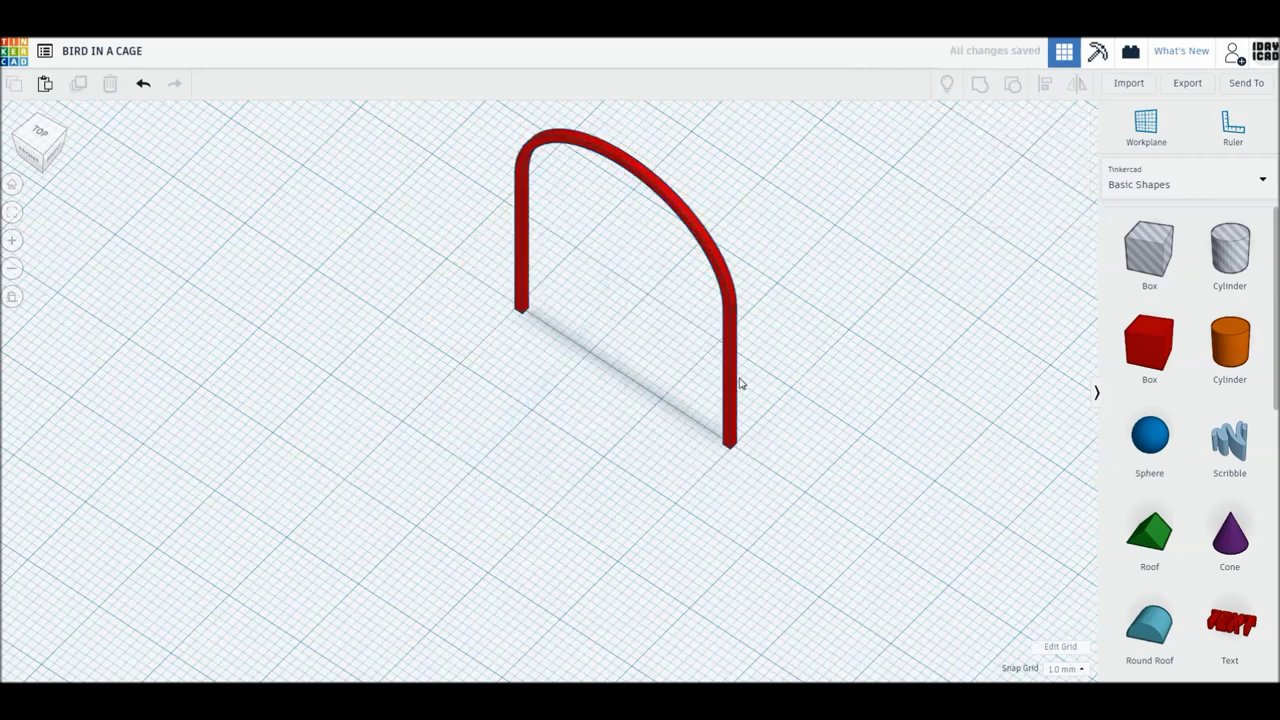
click(729, 400)
mouse_move(729, 400)
right_down()
mouse_move(586, 457)
mouse_move(816, 441)
mouse_move(763, 369)
mouse_move(734, 480)
right_up()
Repeat 22.5°-rotated arch copies around the circle, then group all eight arches into one cage
key(ctrl+d)
drag(545, 460, 563, 463)
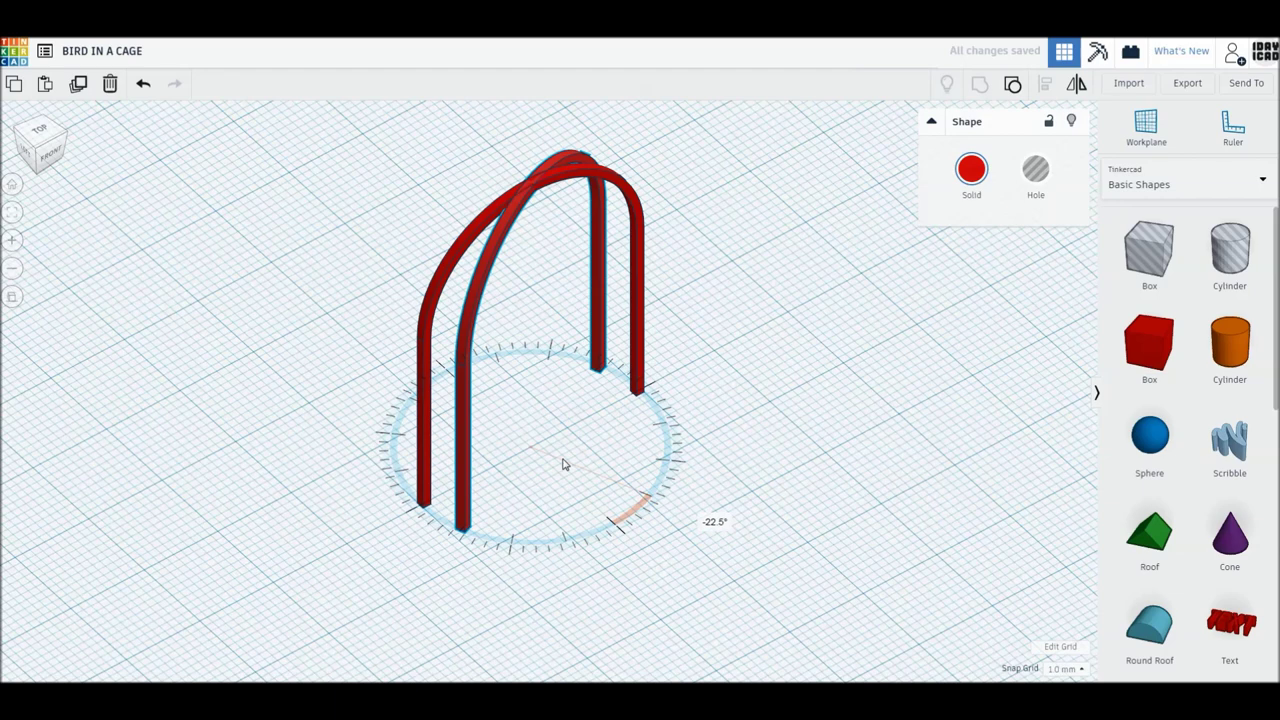
key(ctrl+d)
key(ctrl+d)
key(ctrl+d)
key(ctrl+d)
key(ctrl+d)
key(ctrl+d)
key(ctrl+a)
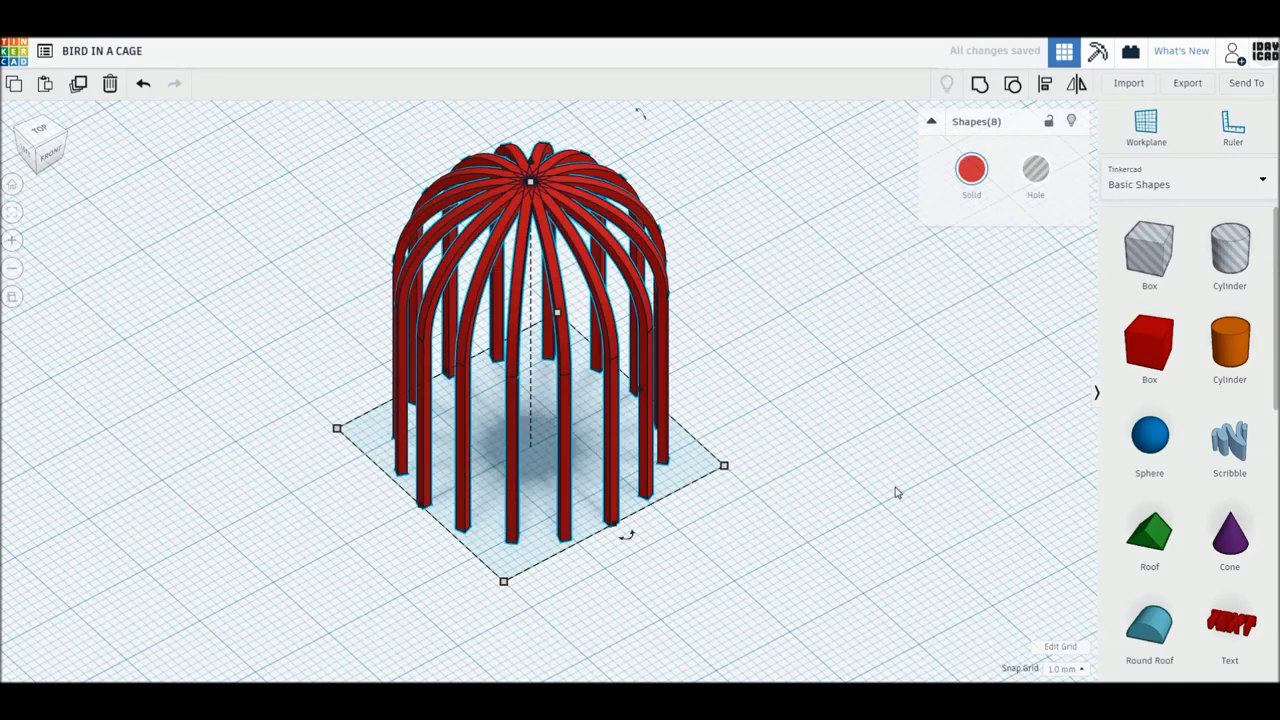
key(ctrl+g)
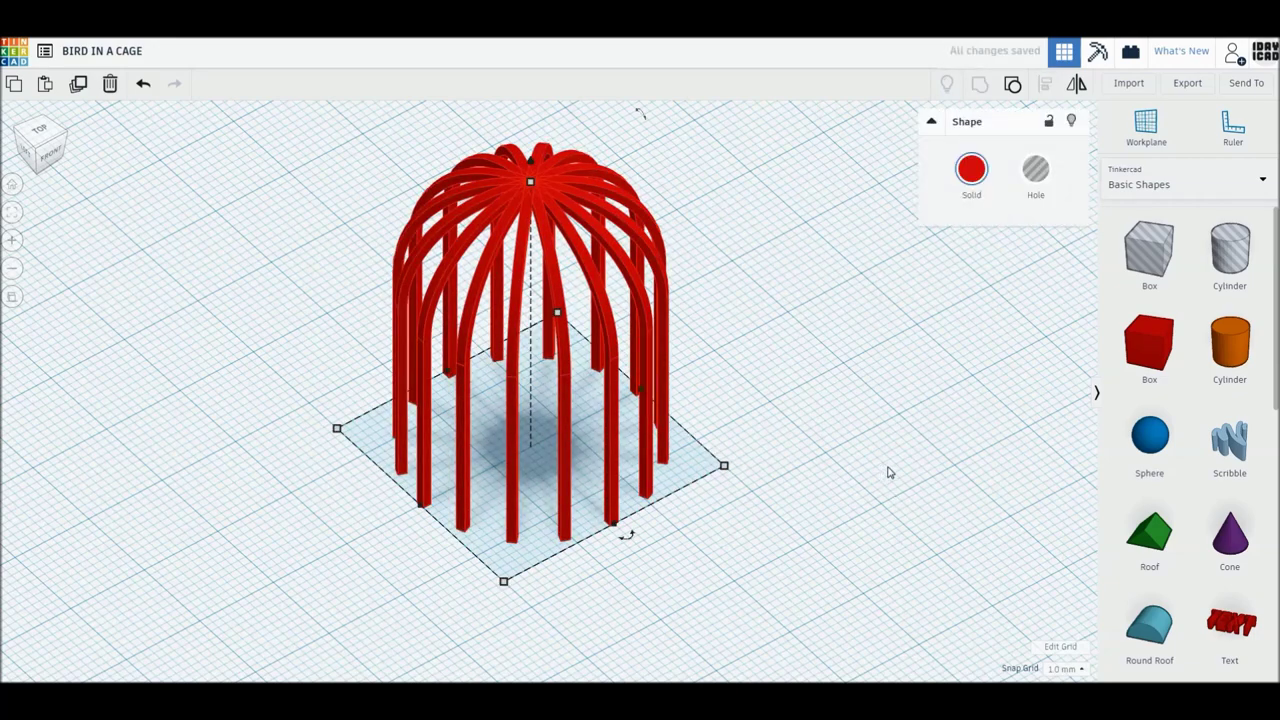
Add a cylinder sized 30 × 30 mm, 1 mm tall, with 64 sides
drag(1213, 348, 791, 476)
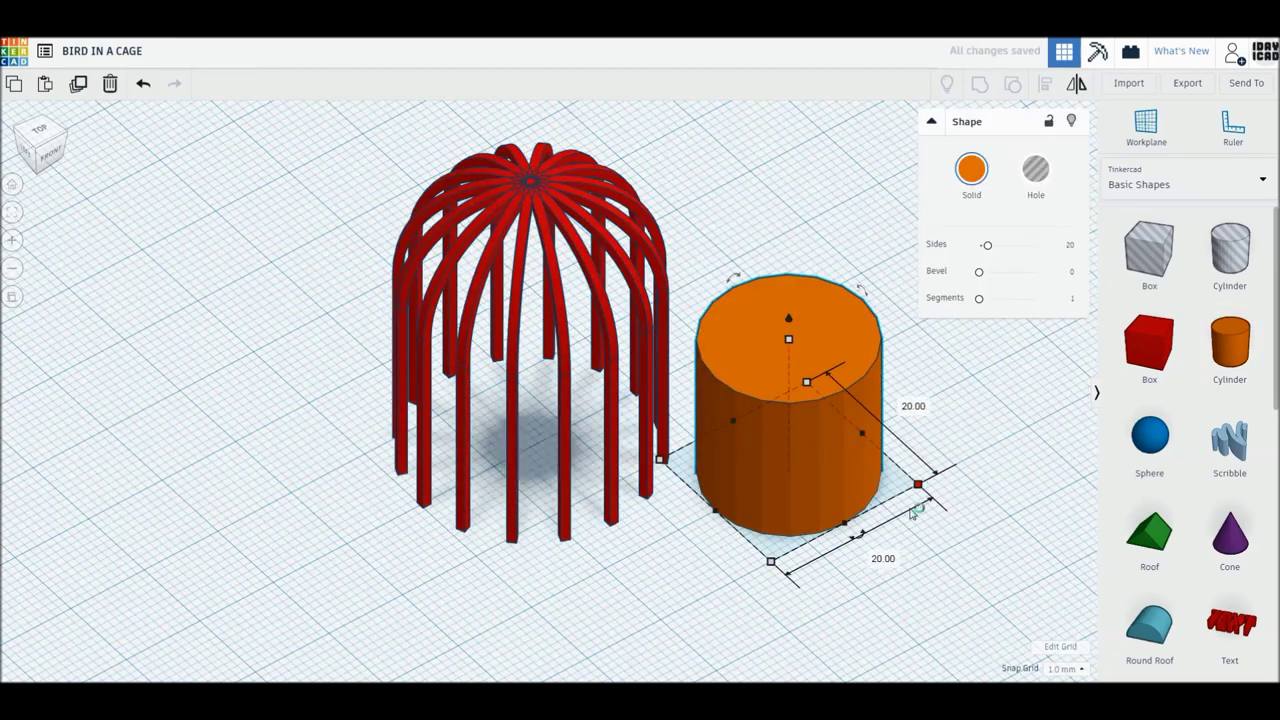
text(30)
key(Return)
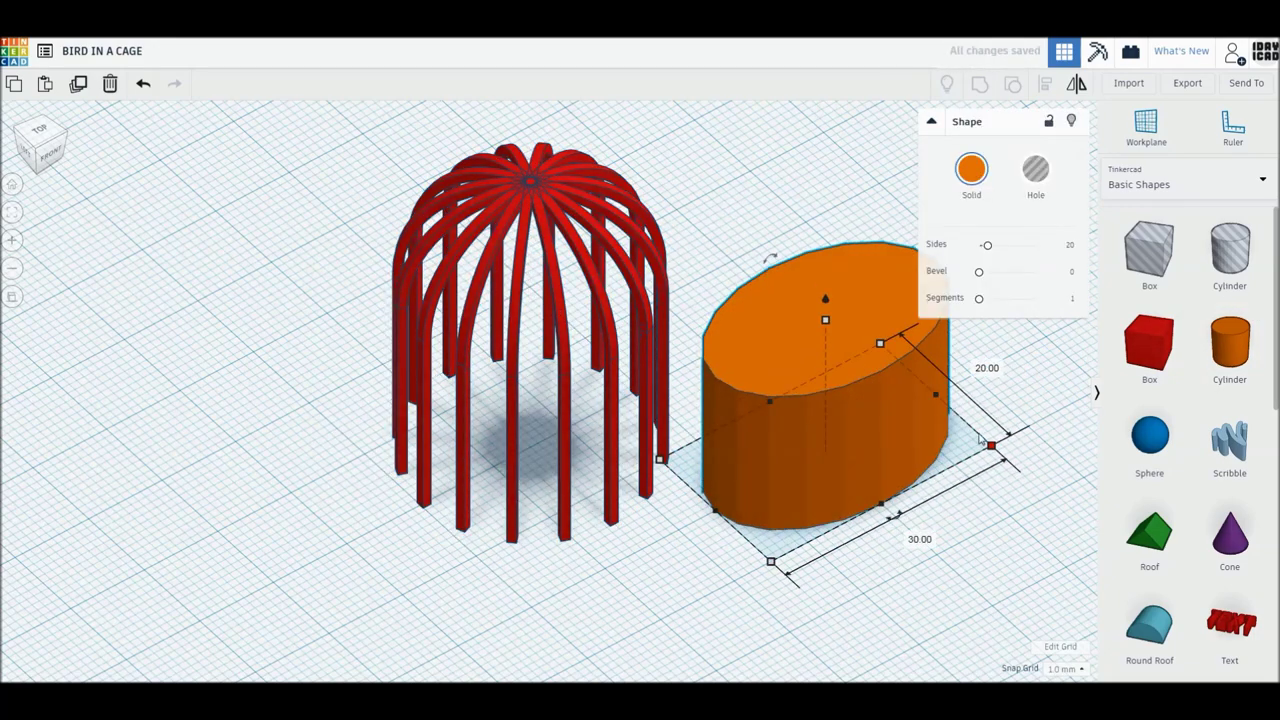
text(30)
key(Return)
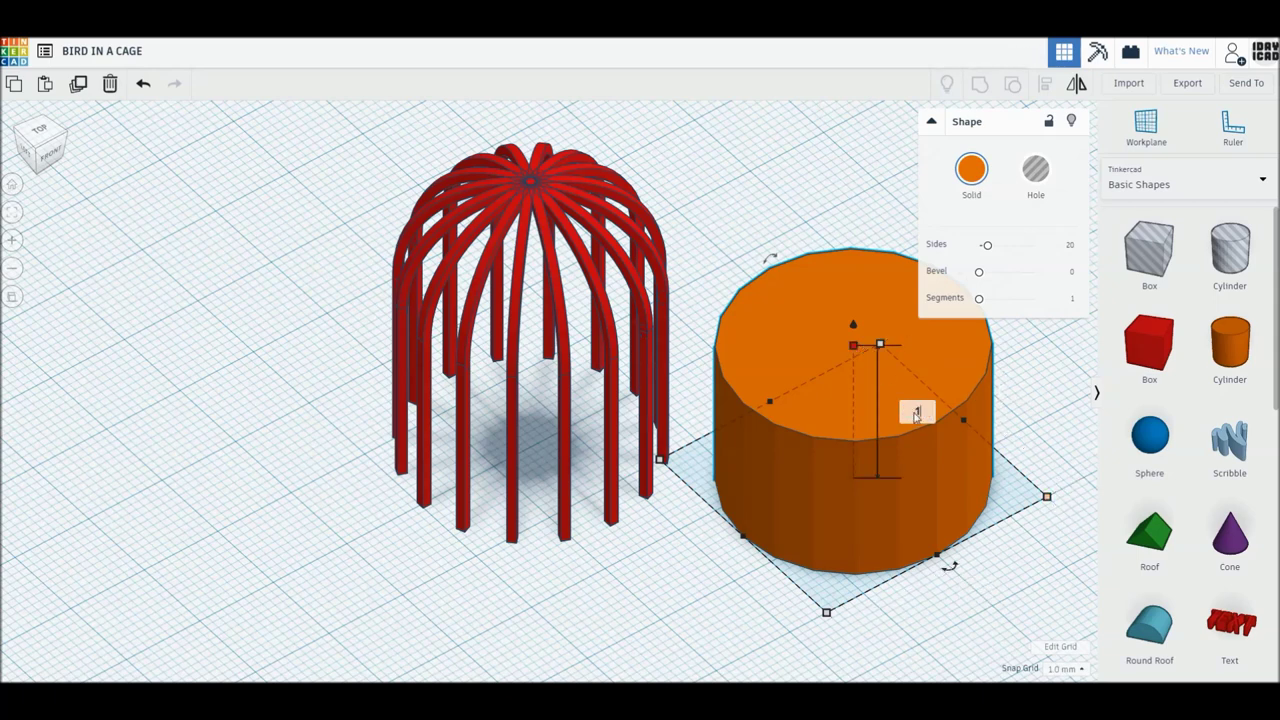
key(Return)
drag(986, 246, 1075, 248)
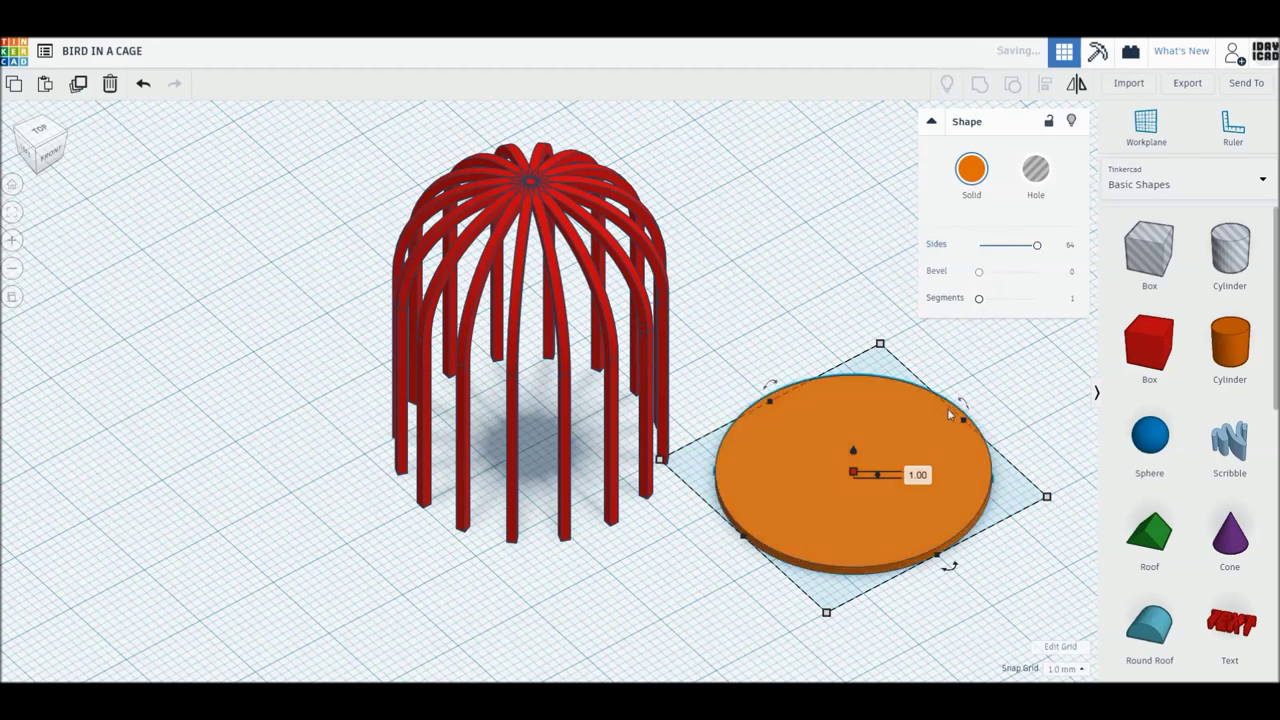
Duplicate the disc upward once, removing the extra copy
key(ctrl+d)
drag(897, 543, 881, 405)
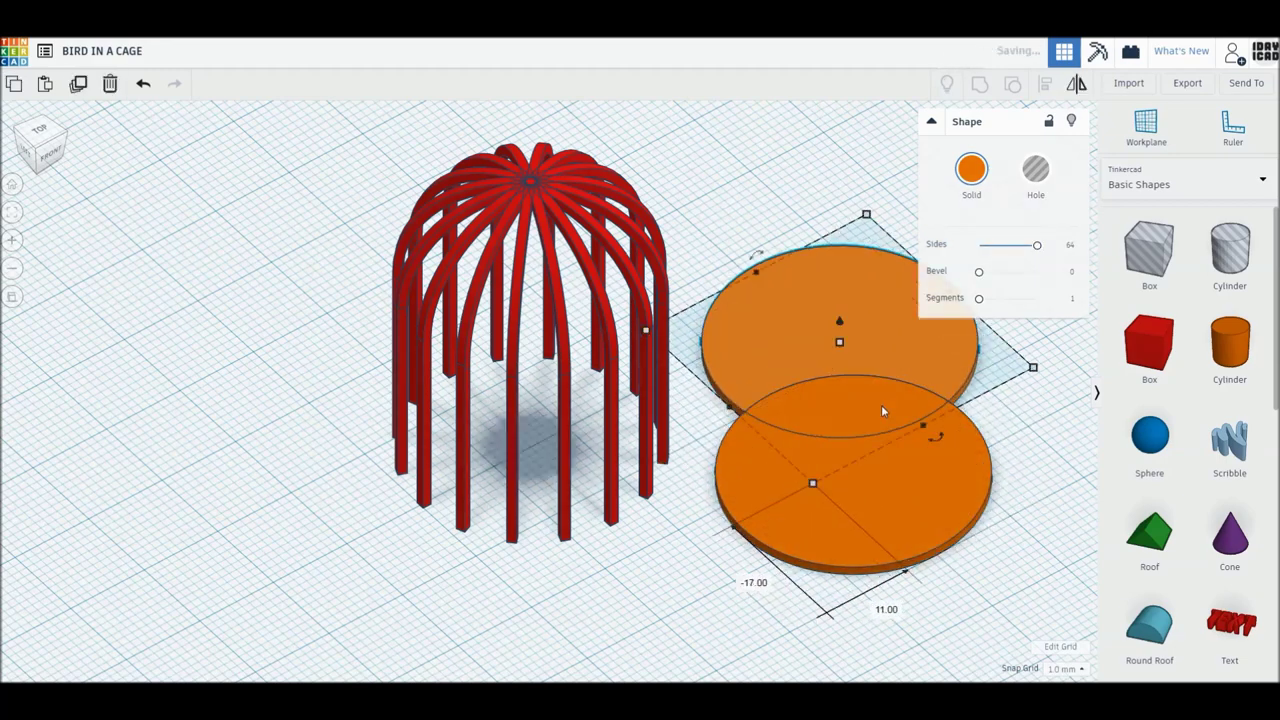
key(ctrl+d)
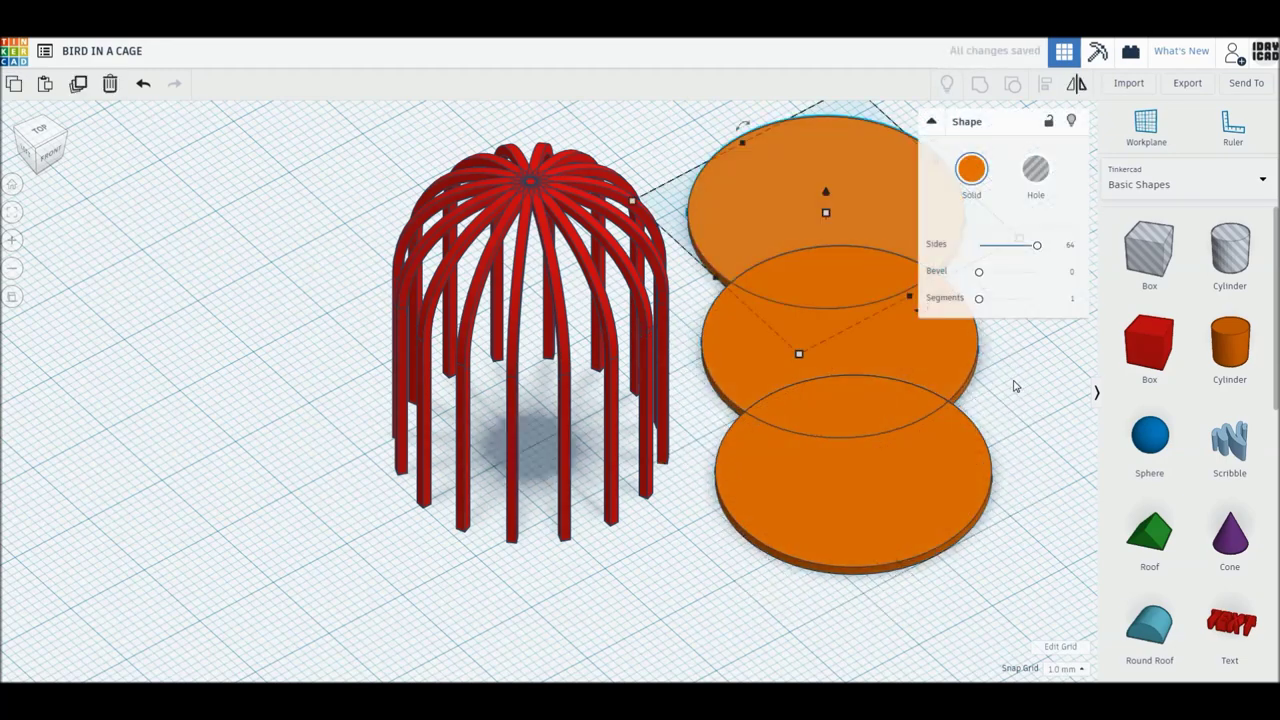
key(Delete)
mouse_move(1000, 457)
right_down()
mouse_move(822, 479)
mouse_move(829, 414)
mouse_move(846, 428)
right_up()
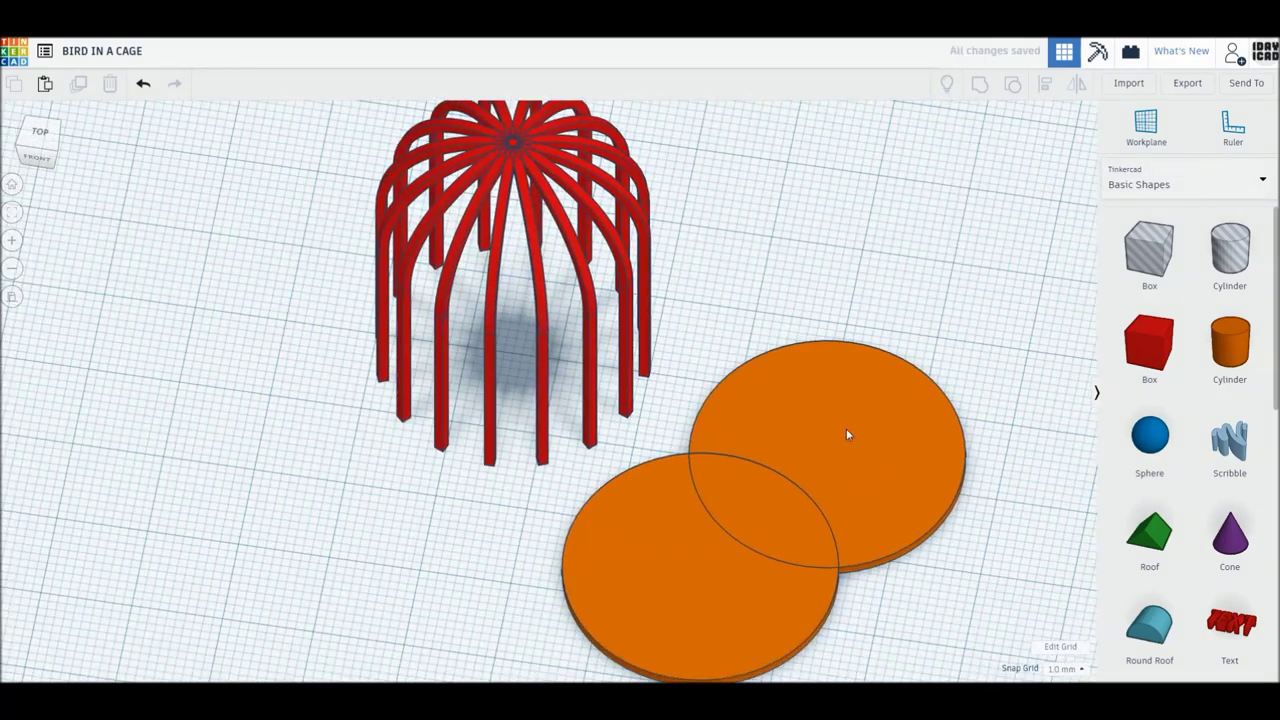
Make the upper disc a 28-wide, 9-tall hole, group it into a ring, and lift it
drag(846, 434, 857, 364)
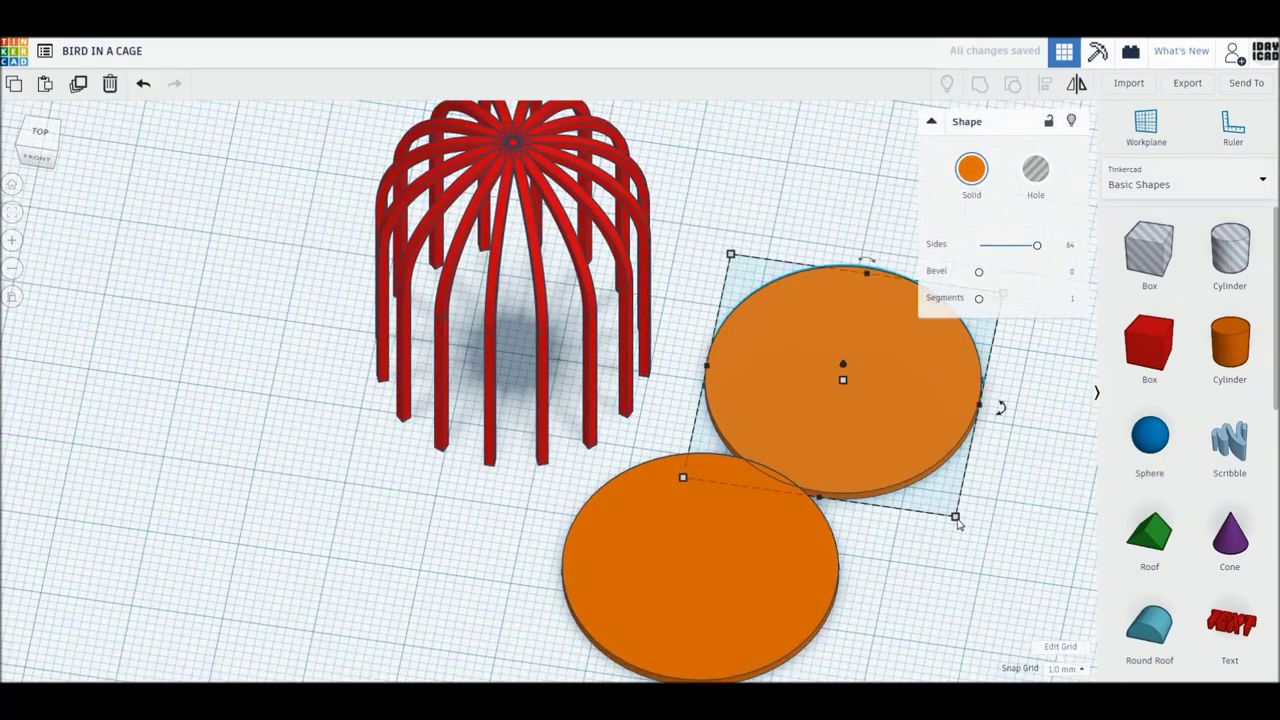
alt+drag(956, 517, 947, 508)
drag(844, 381, 847, 364)
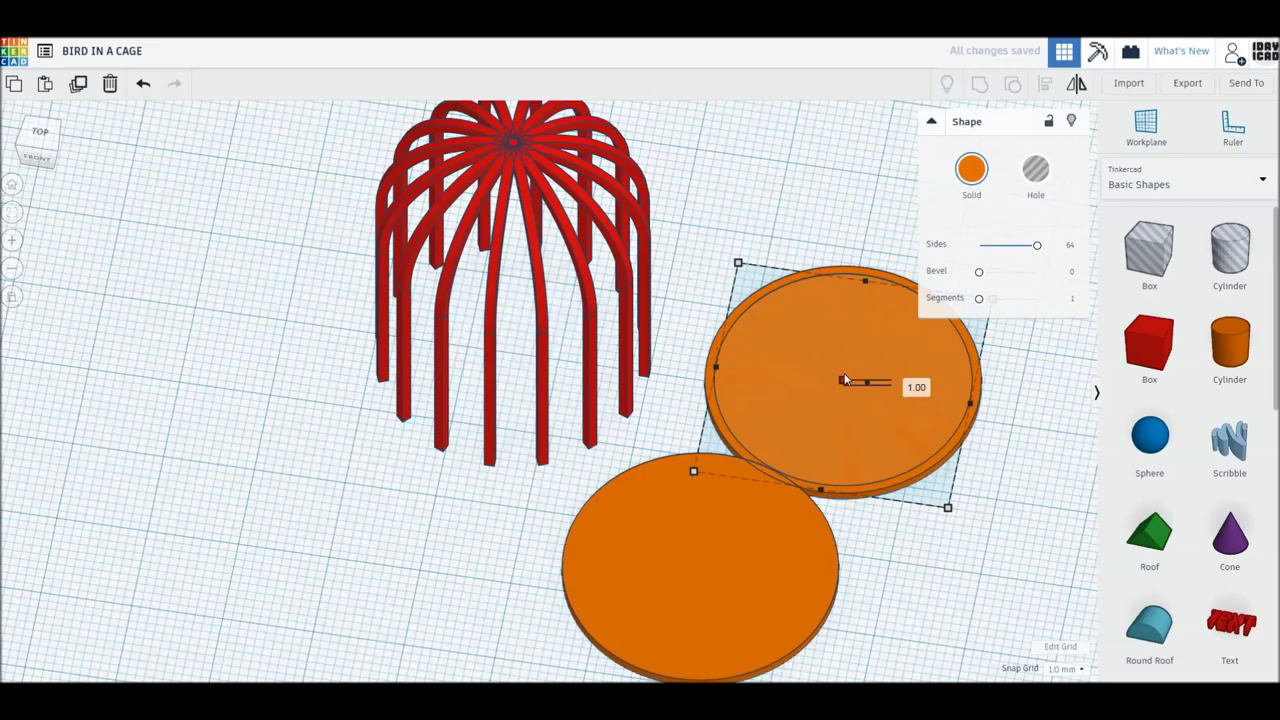
click(1036, 170)
shift+click(1023, 492)
key(ctrl+g)
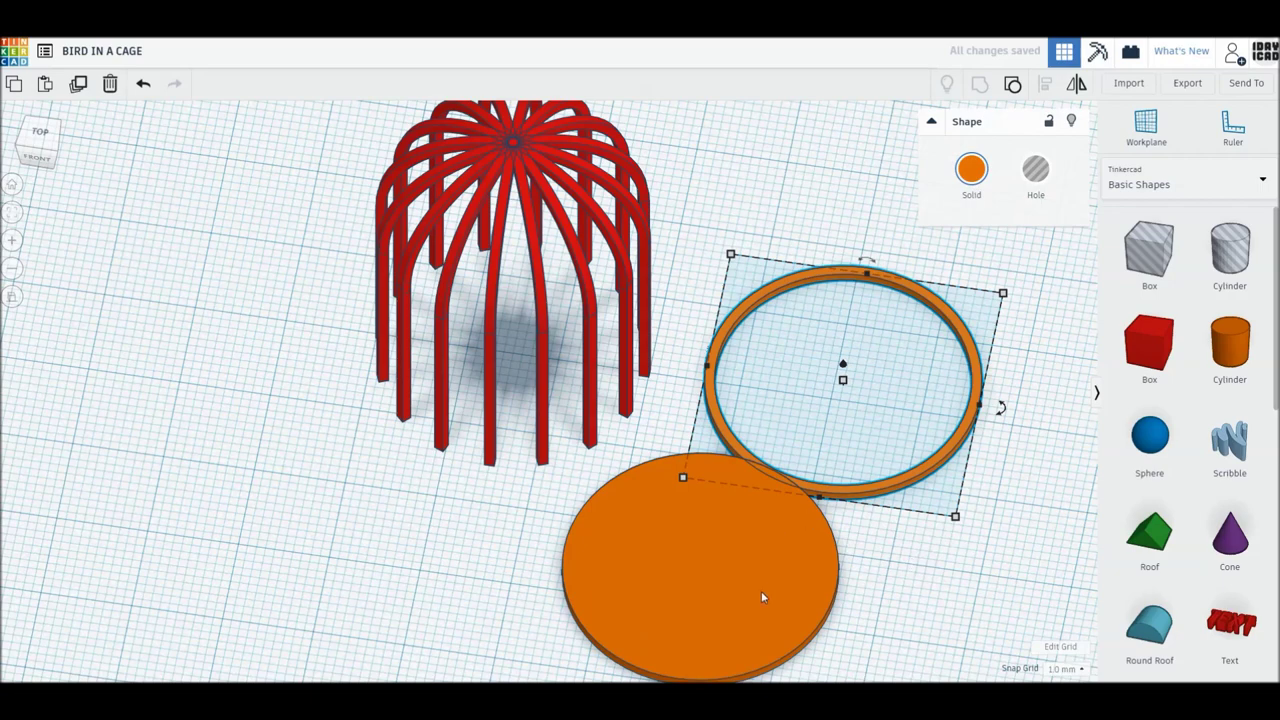
drag(843, 364, 843, 319)
Align the cage, ring and base disc centred on both axes
key(ctrl+a)
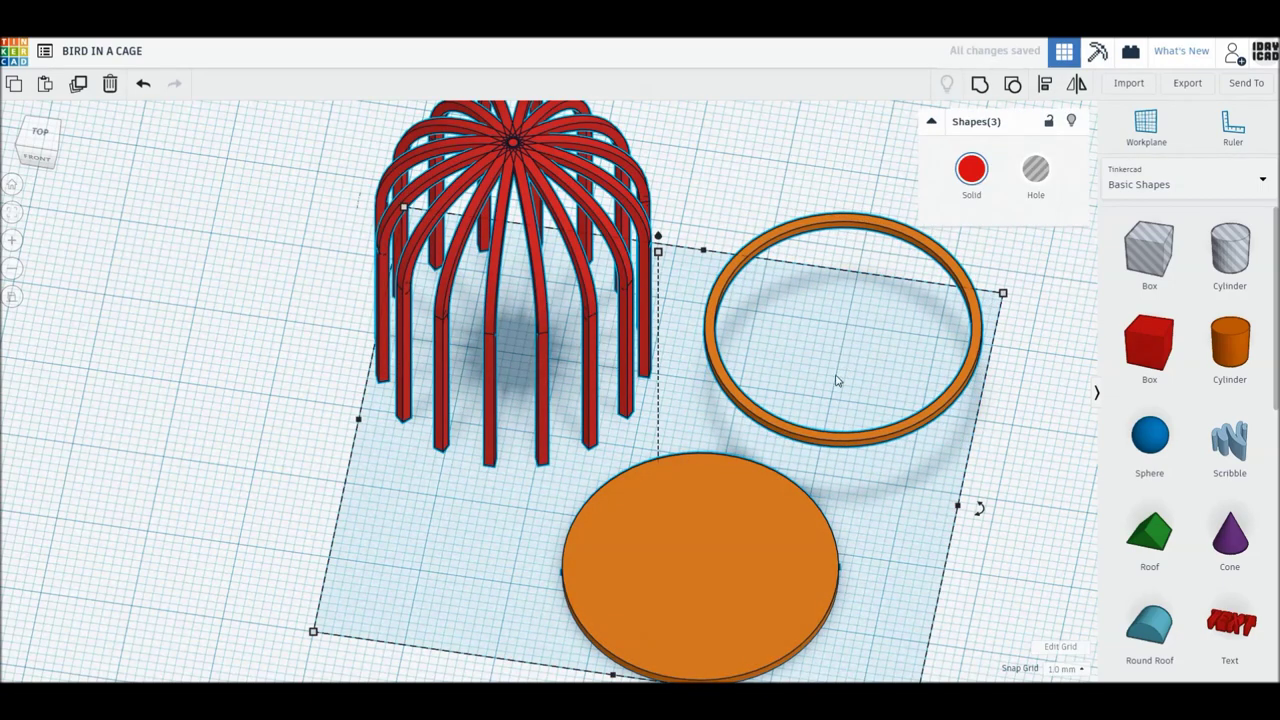
key(l)
click(342, 418)
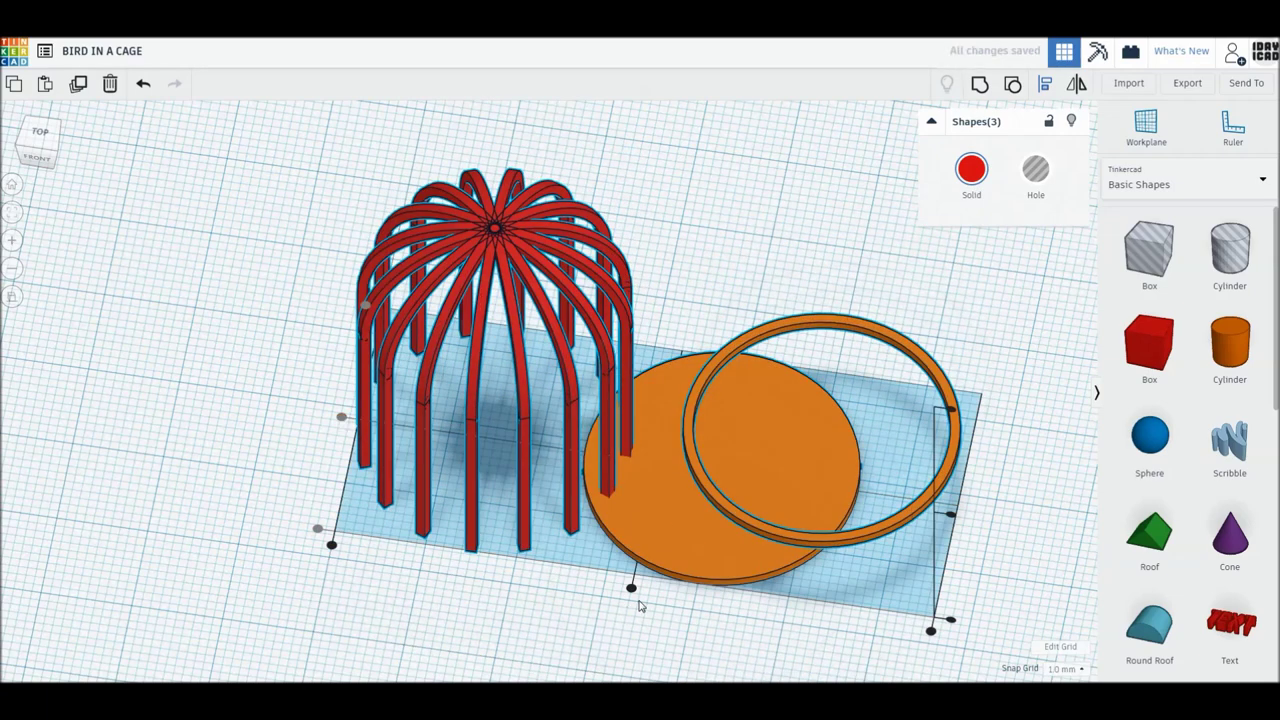
click(634, 590)
click(845, 586)
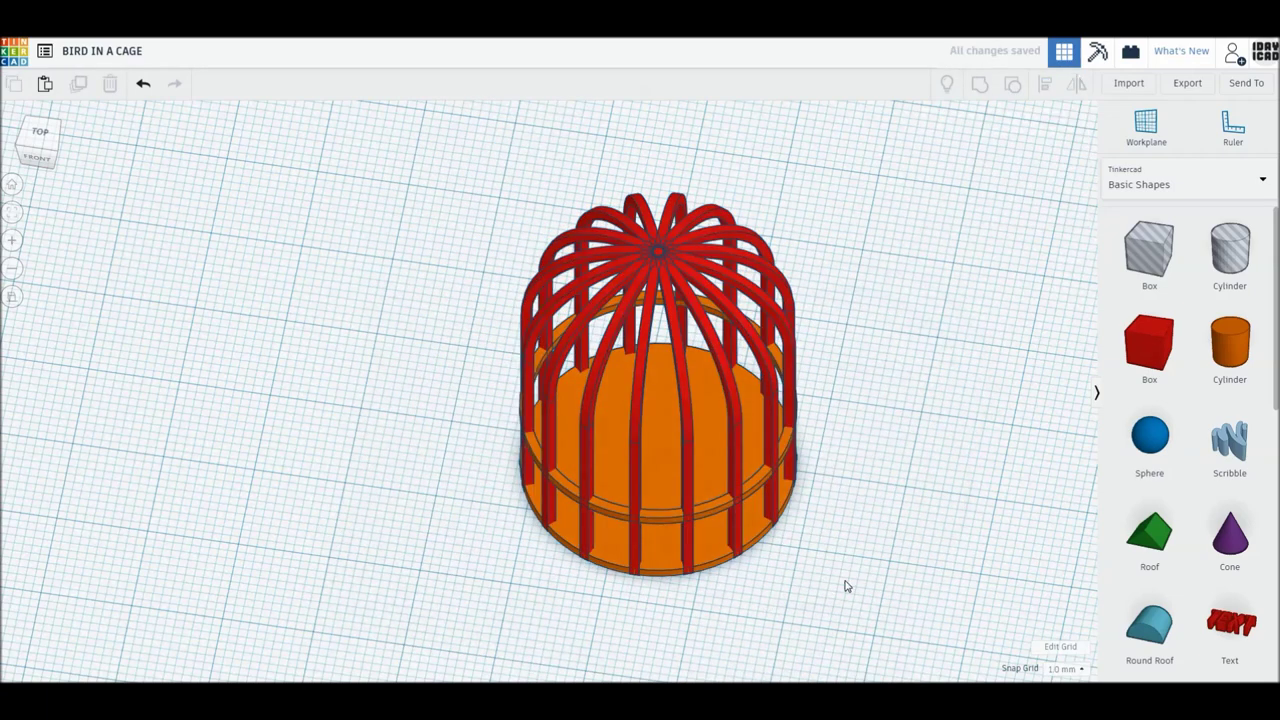
click(707, 510)
right_drag(710, 512, 770, 530)
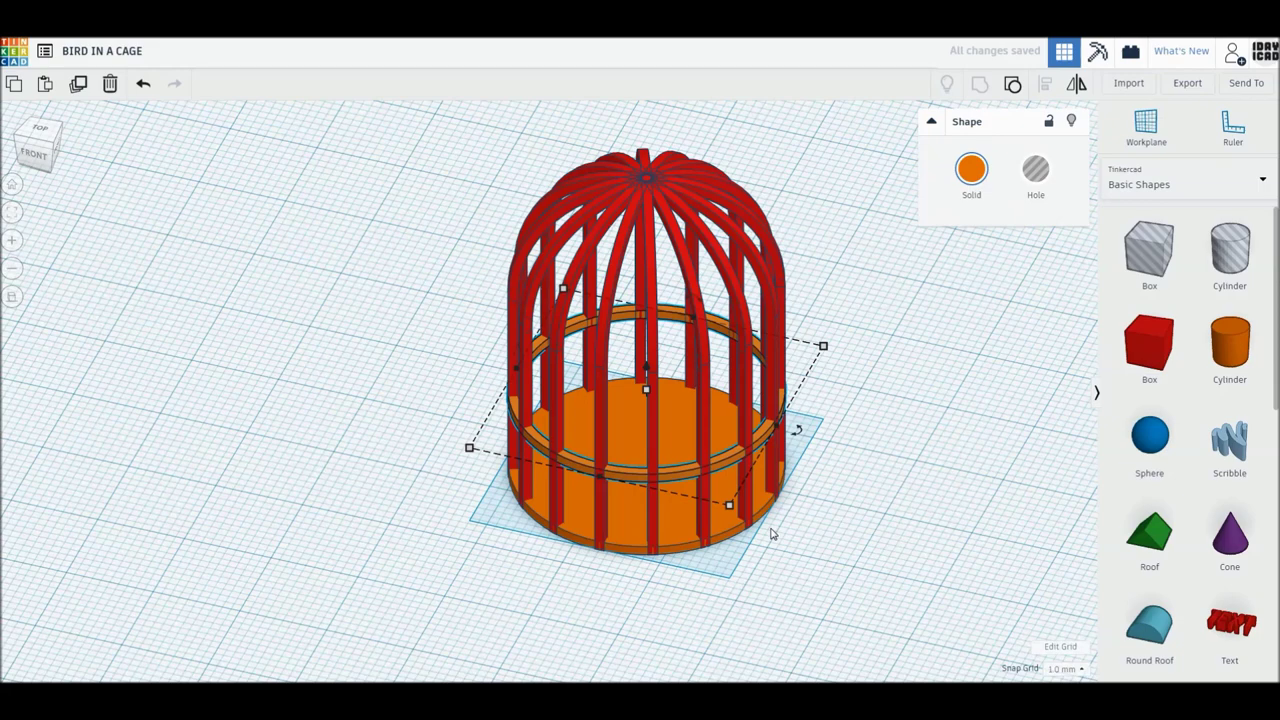
Raise the ring to 10 elevation and group cage, ring and base into one object
drag(647, 368, 648, 322)
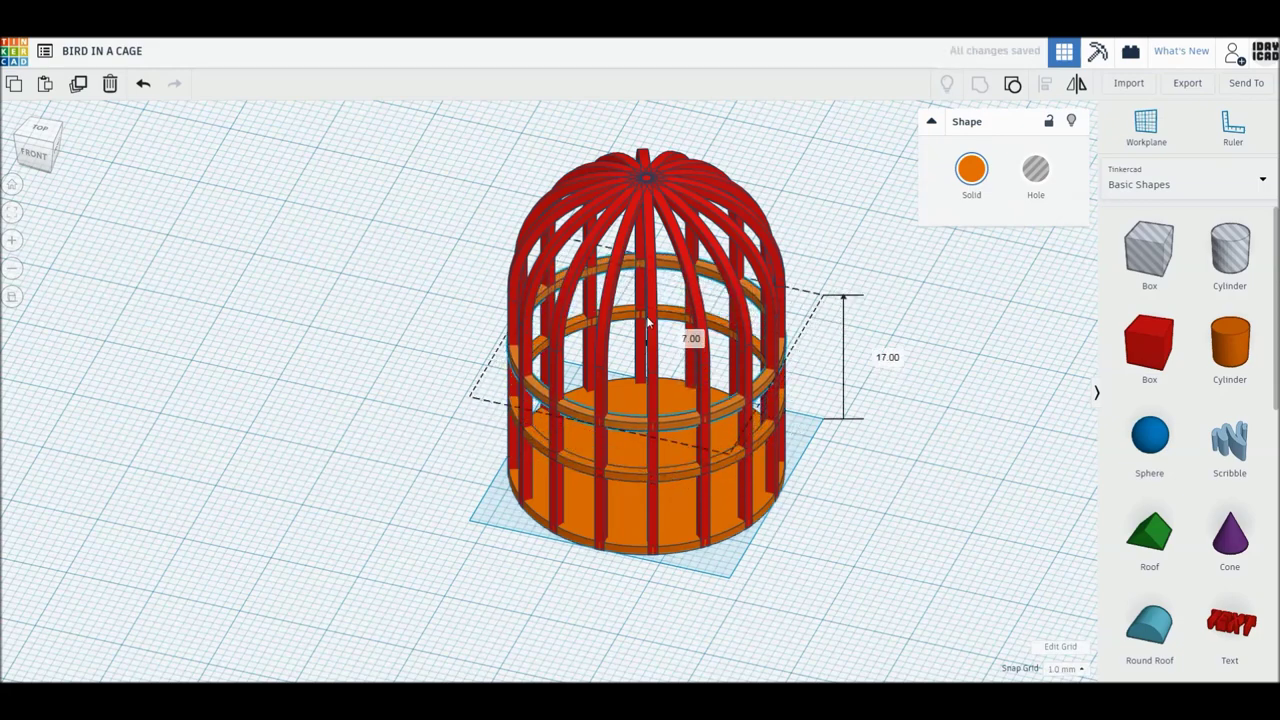
drag(648, 322, 646, 294)
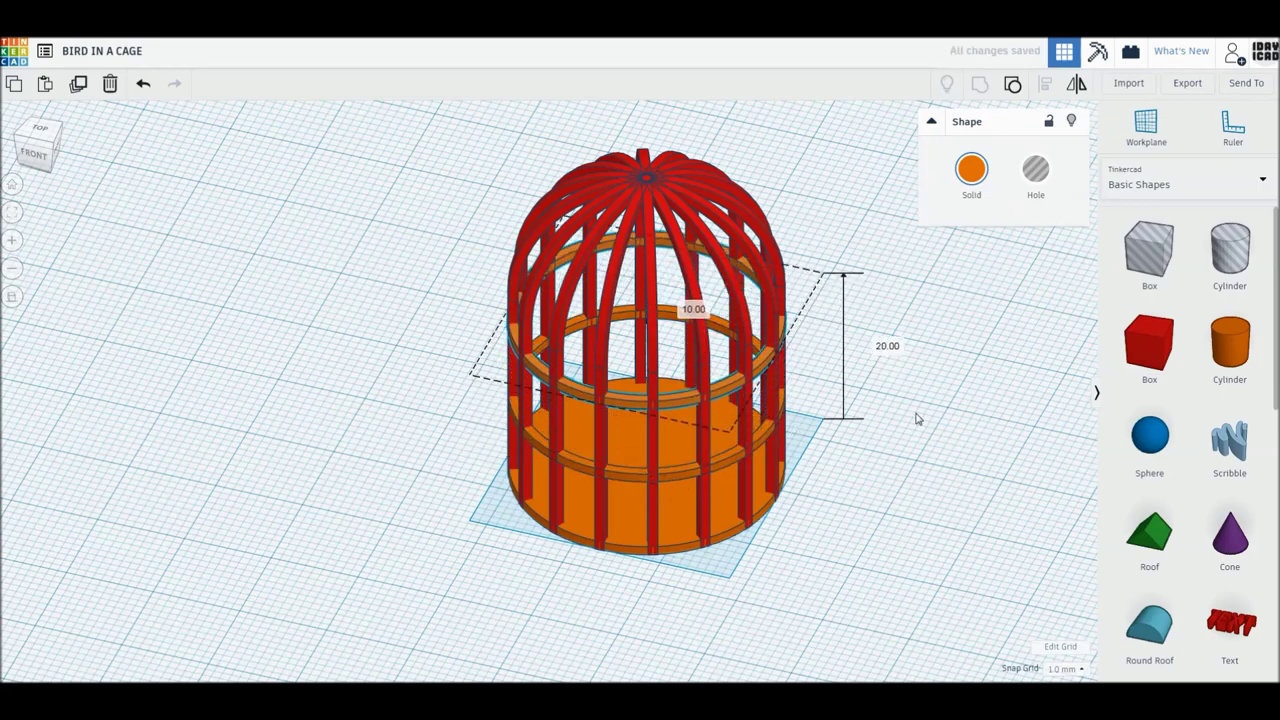
key(ctrl+a)
key(ctrl+g)
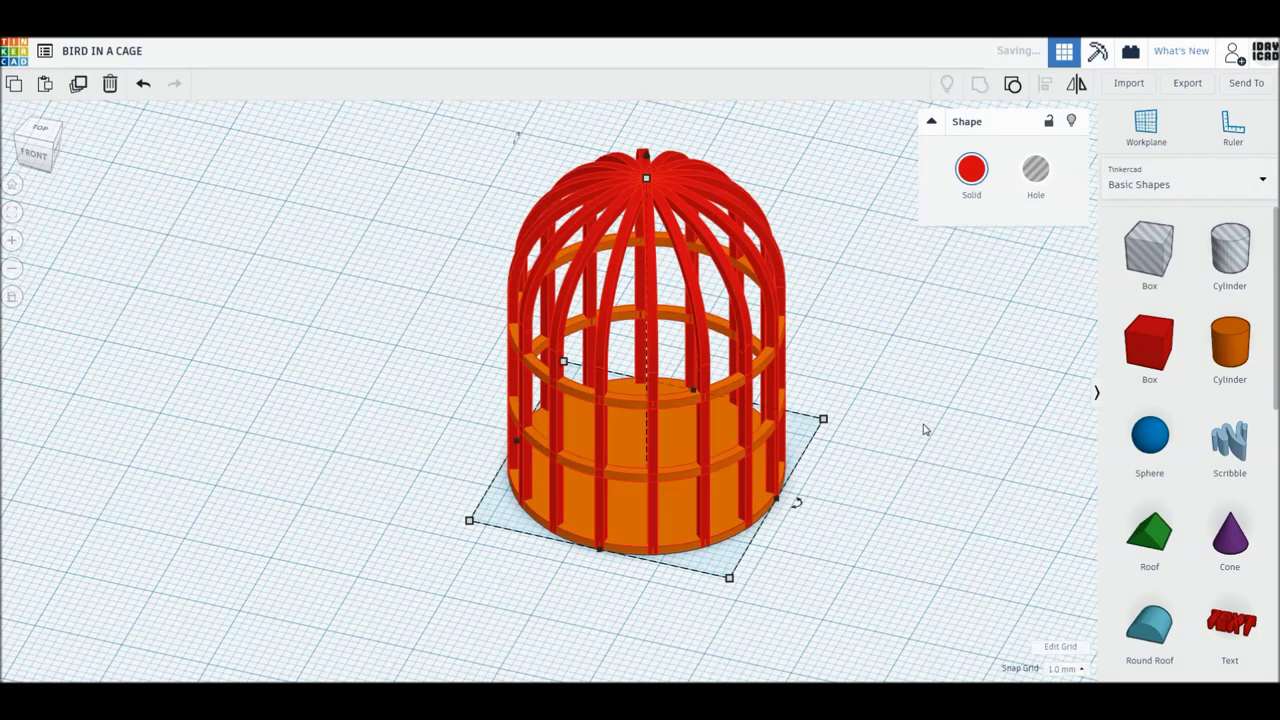
Colour the cage light grey and move it up and left on the workplane
click(973, 172)
click(1201, 296)
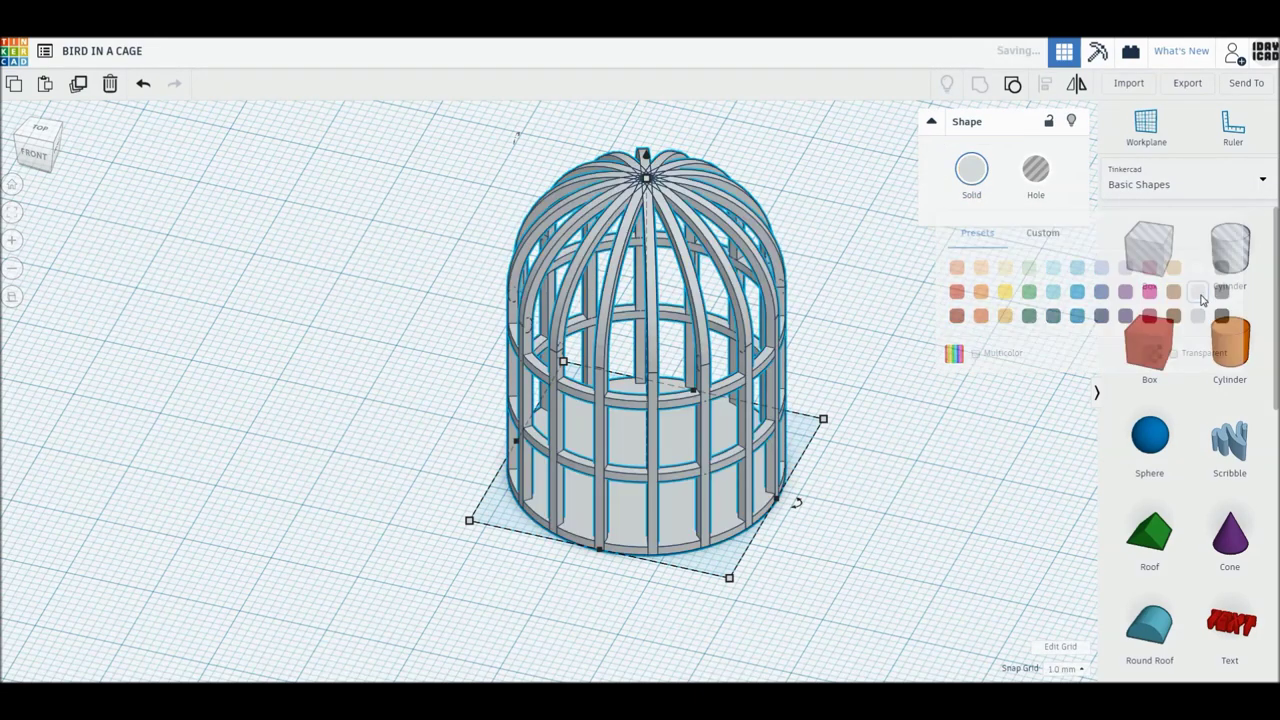
click(965, 493)
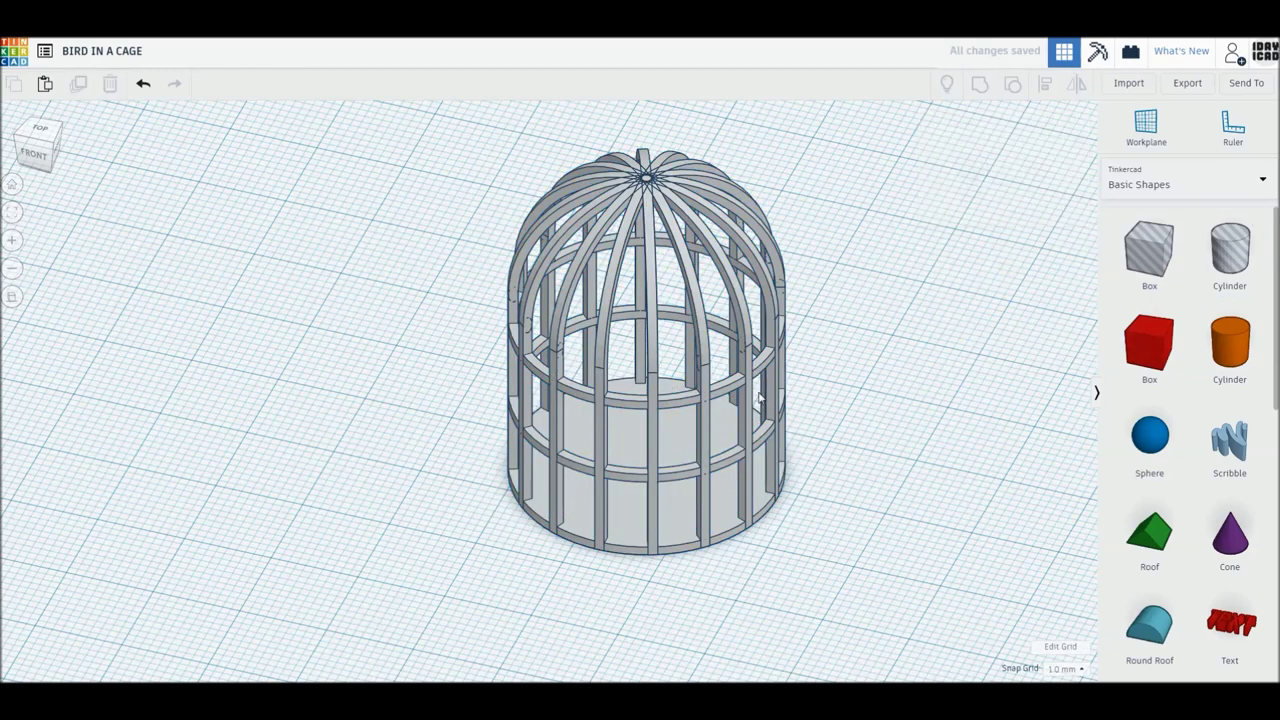
drag(759, 398, 607, 373)
click(765, 425)
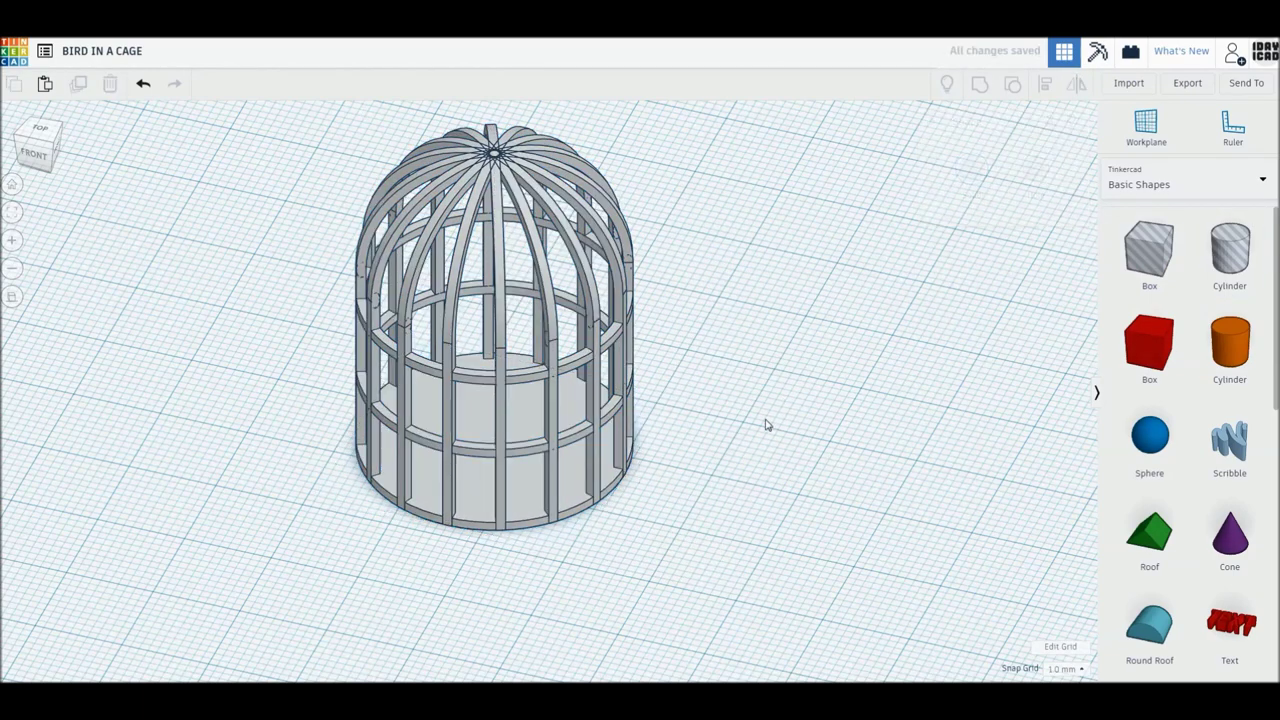
Add a 24-step sphere scaled to 6 as the head and switch to top view
drag(1150, 435, 853, 450)
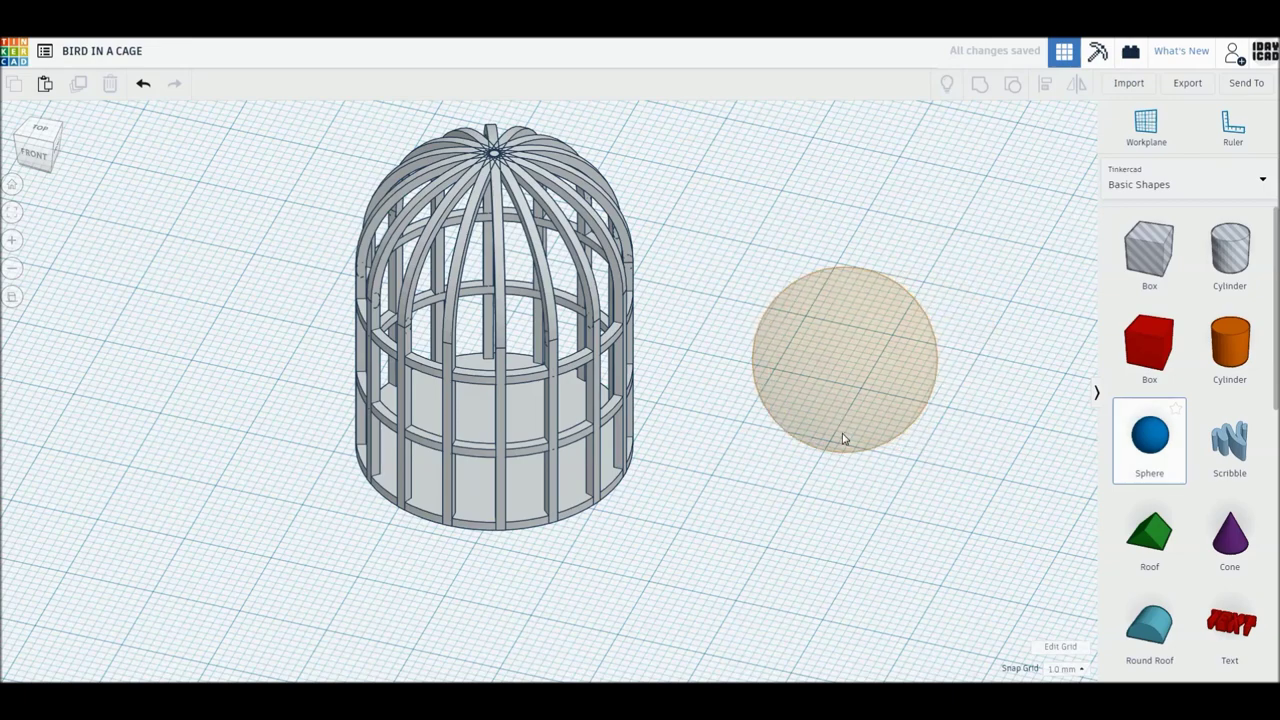
drag(1023, 248, 1037, 245)
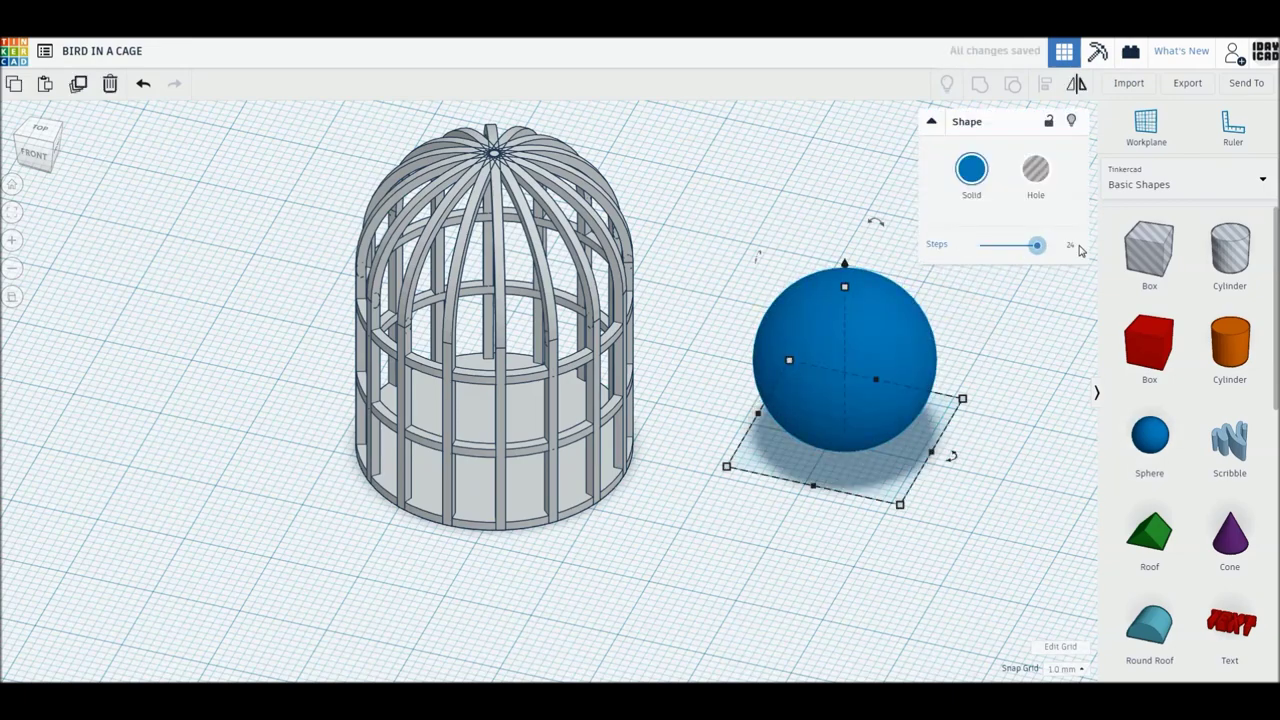
shift+drag(847, 322, 856, 396)
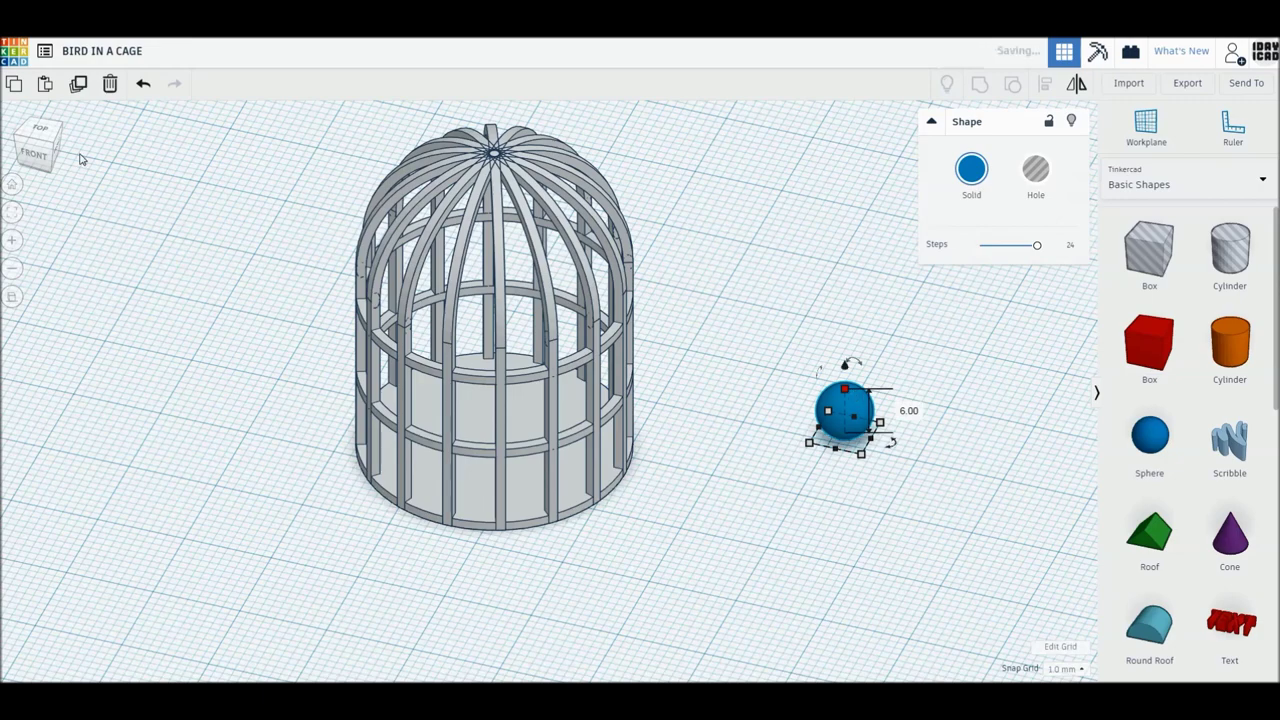
click(40, 130)
middle_drag(822, 318, 551, 320)
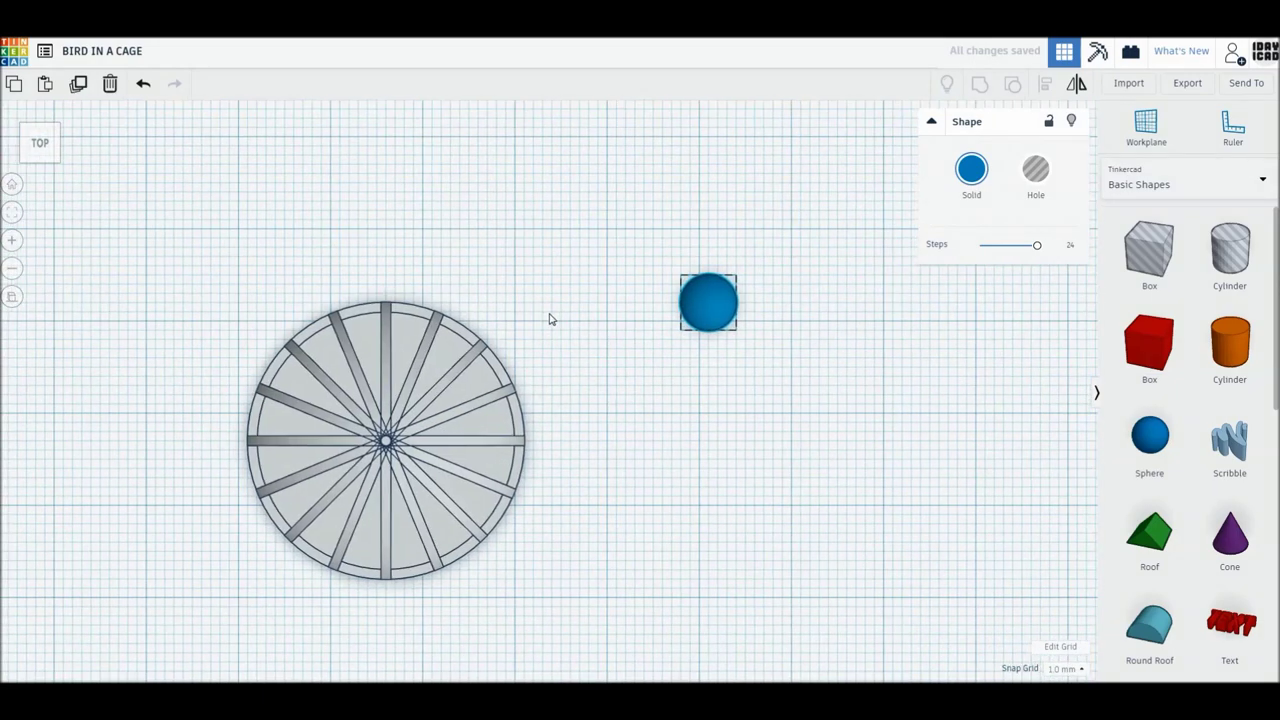
Copy the sphere, stretch it into an ellipsoid body, and tilt it against the head
click(926, 337)
click(695, 316)
mouse_move(698, 322)
alt+mouse_down()
mouse_move(763, 396)
mouse_move(748, 440)
alt+mouse_up()
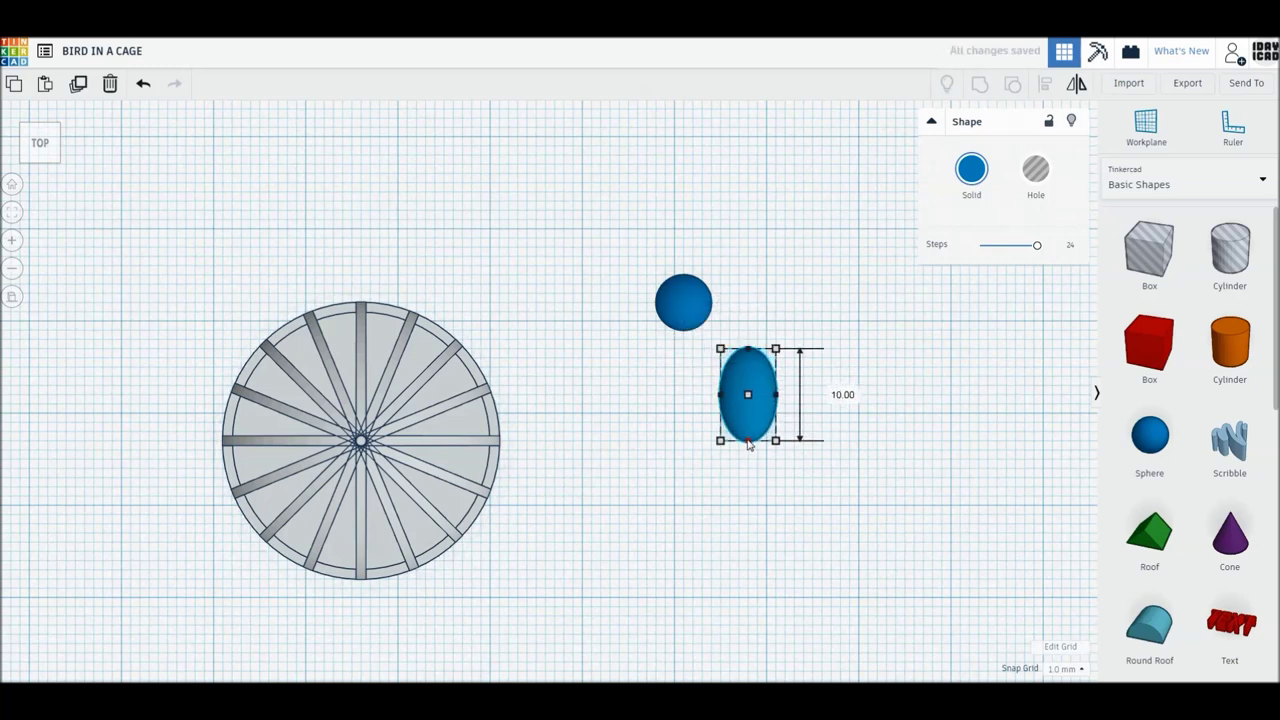
drag(697, 392, 752, 432)
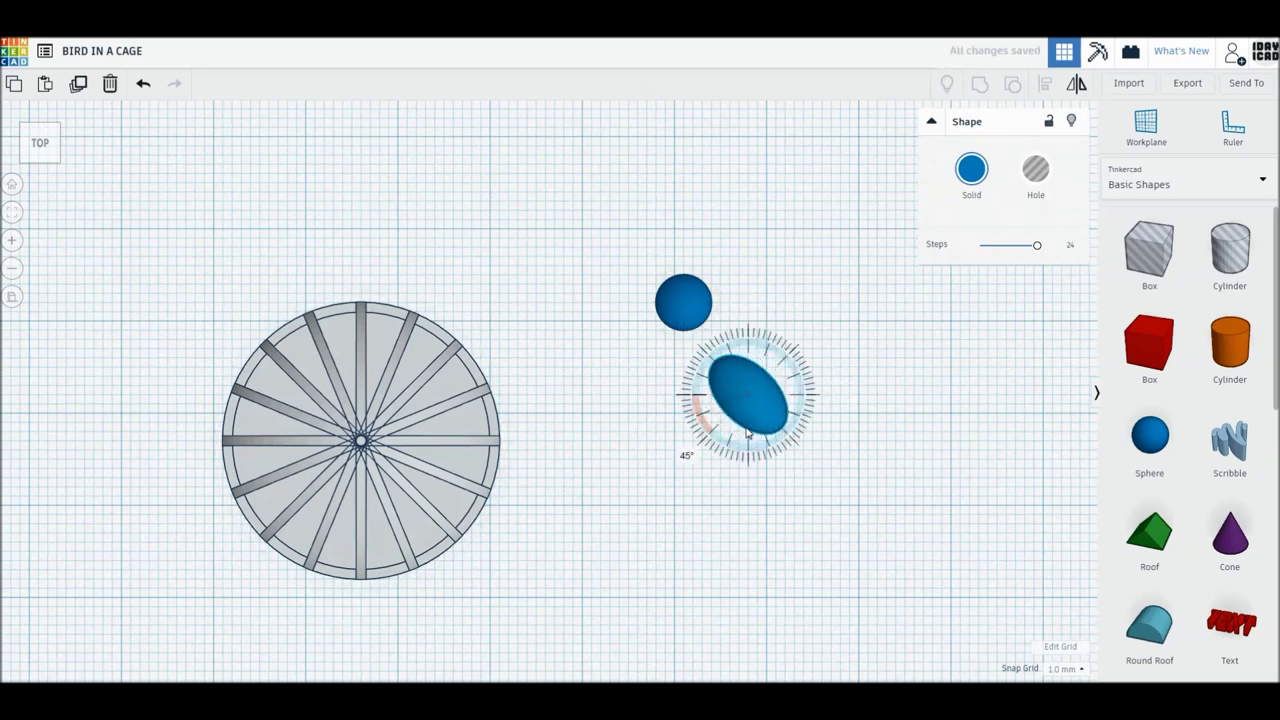
drag(743, 385, 716, 358)
click(783, 364)
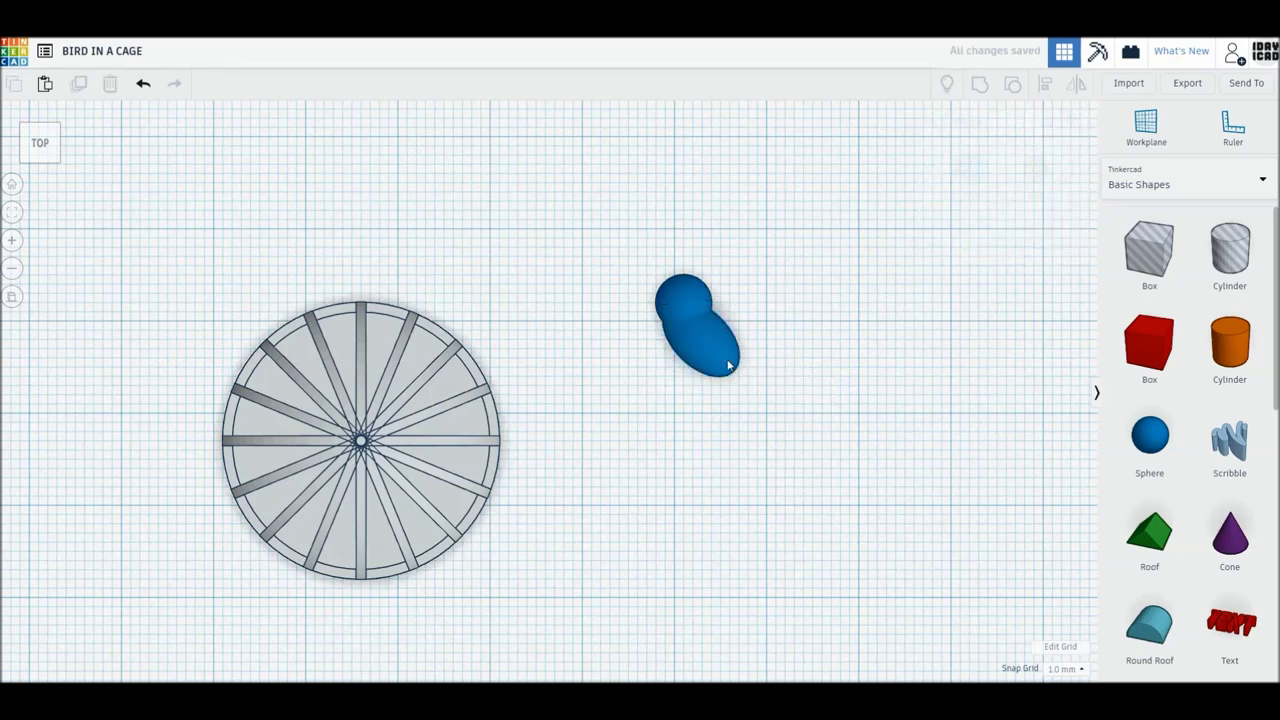
Copy the body as a 12-high tail ellipsoid tilted 45 degrees
click(718, 362)
alt+drag(718, 362, 838, 427)
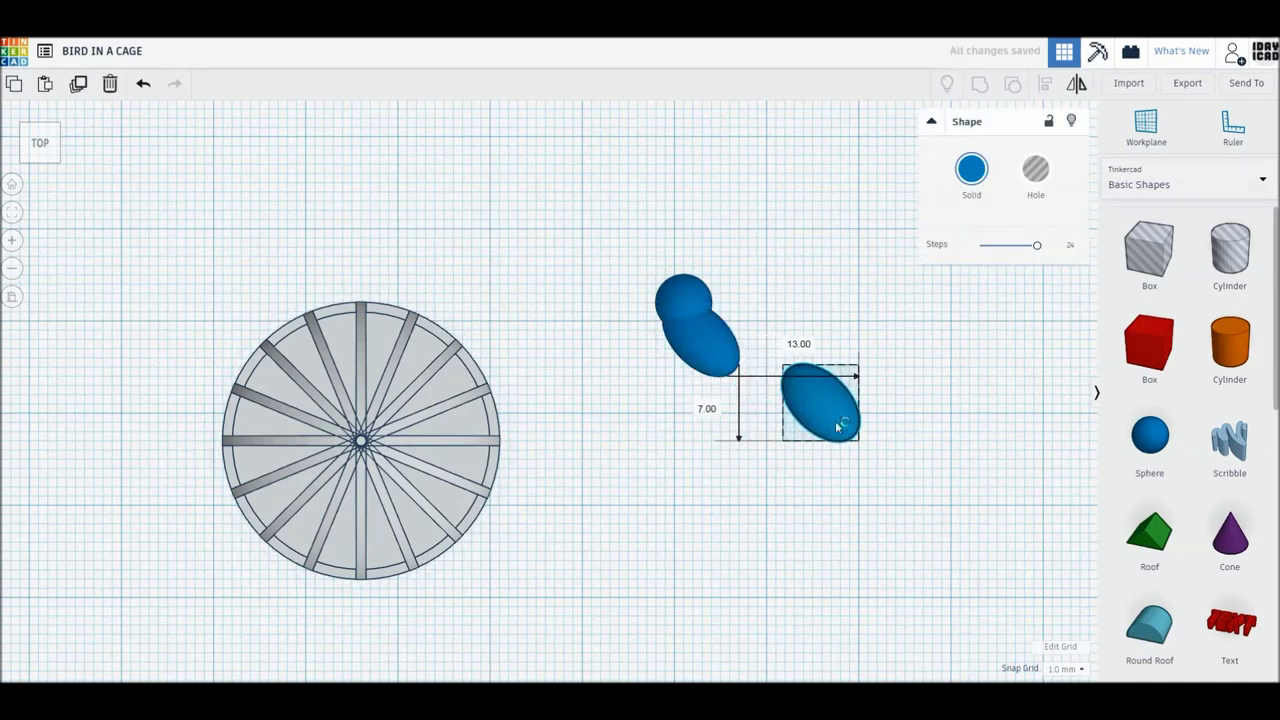
drag(760, 402, 796, 374)
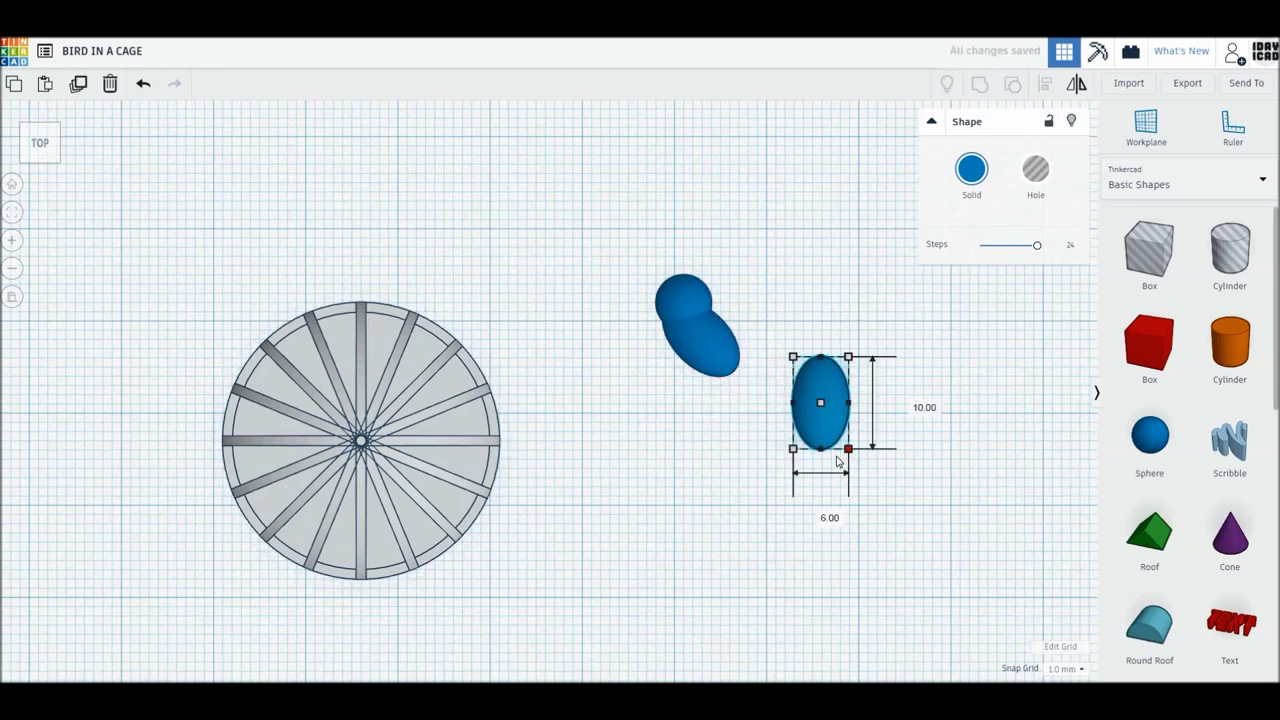
text(12)
key(Return)
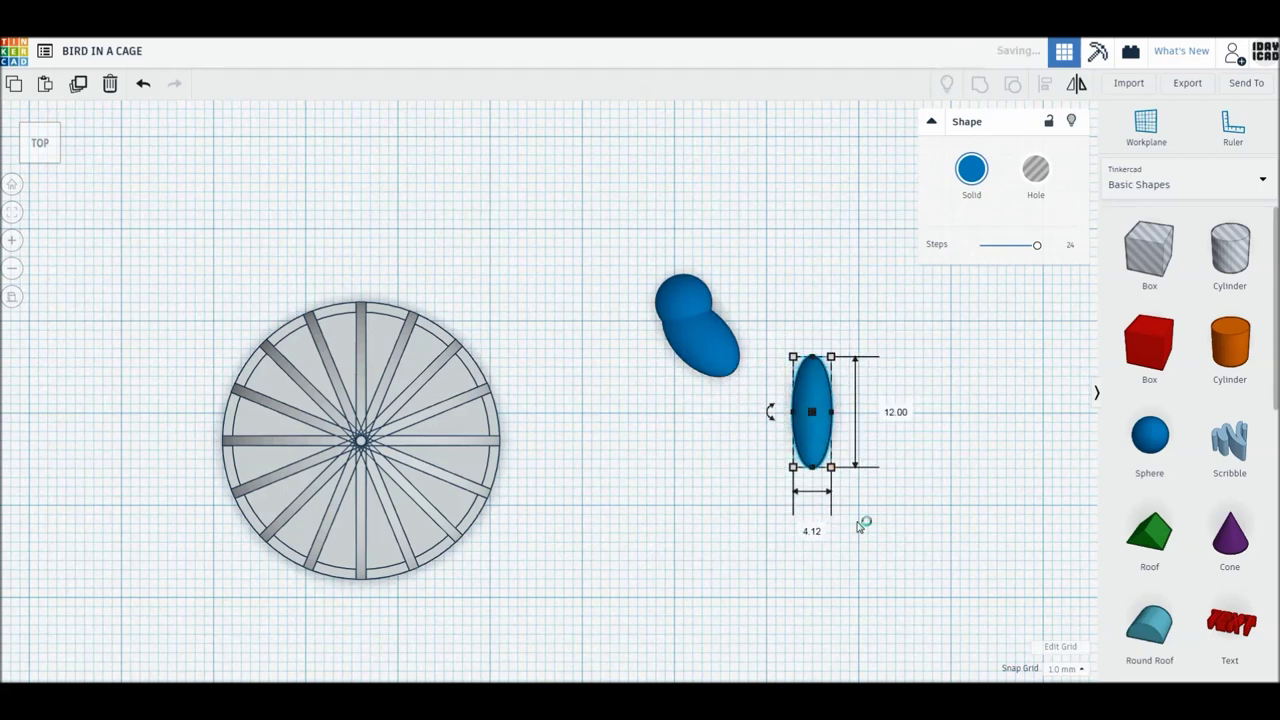
mouse_move(770, 411)
mouse_down()
mouse_move(812, 442)
mouse_move(744, 346)
mouse_up()
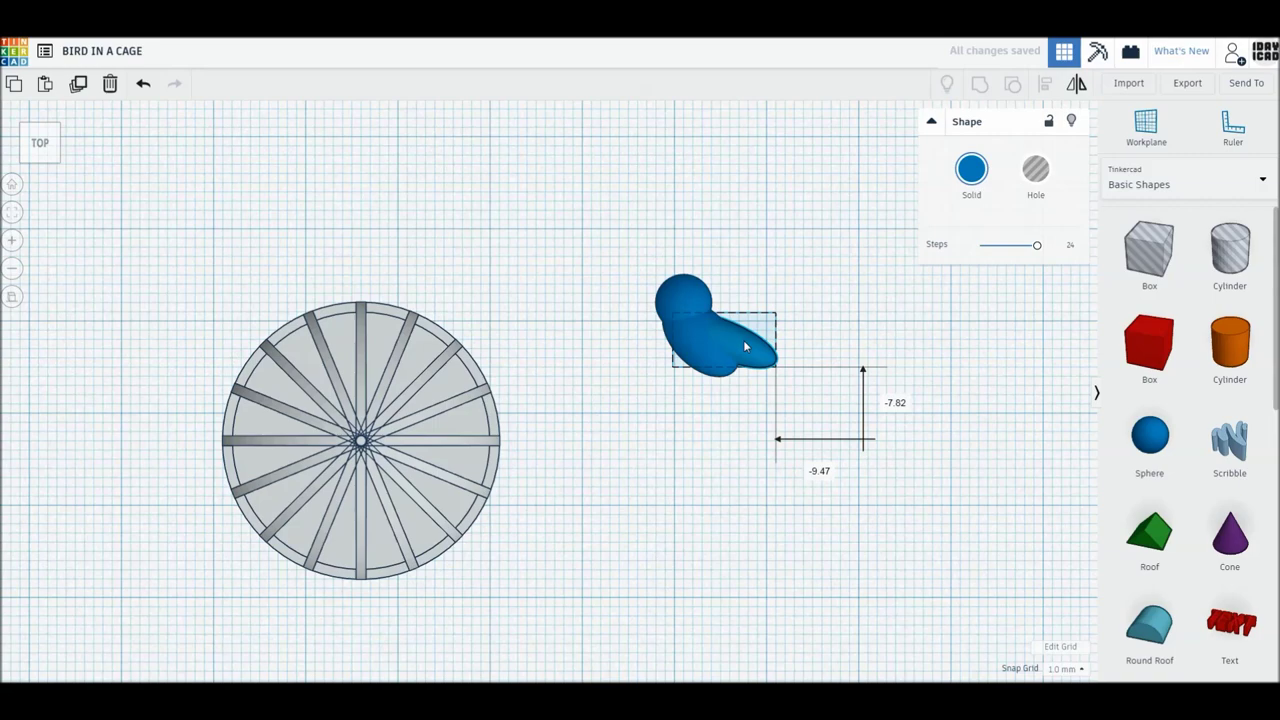
Raise the tail piece slightly and resize it from its corner handle
click(766, 401)
mouse_move(768, 400)
right_down()
mouse_move(761, 321)
mouse_move(730, 352)
right_up()
click(726, 355)
drag(726, 352, 726, 347)
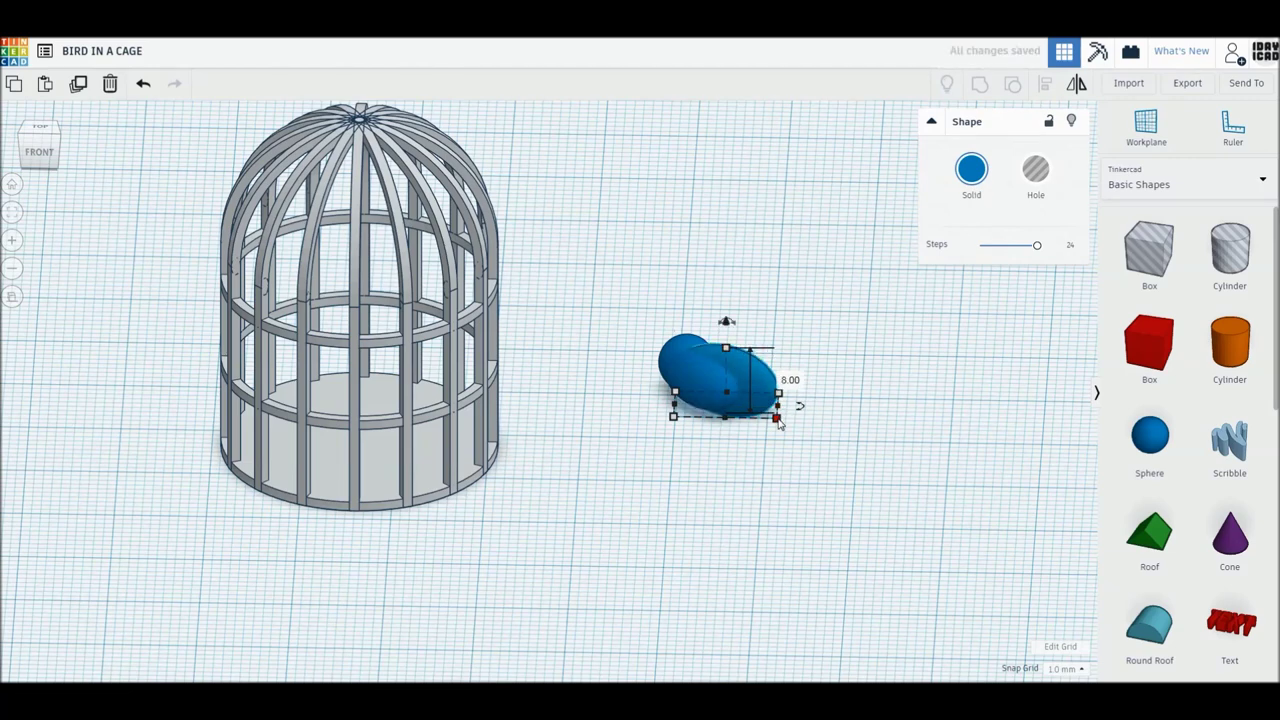
drag(779, 424, 766, 408)
right_drag(766, 408, 763, 557)
click(752, 362)
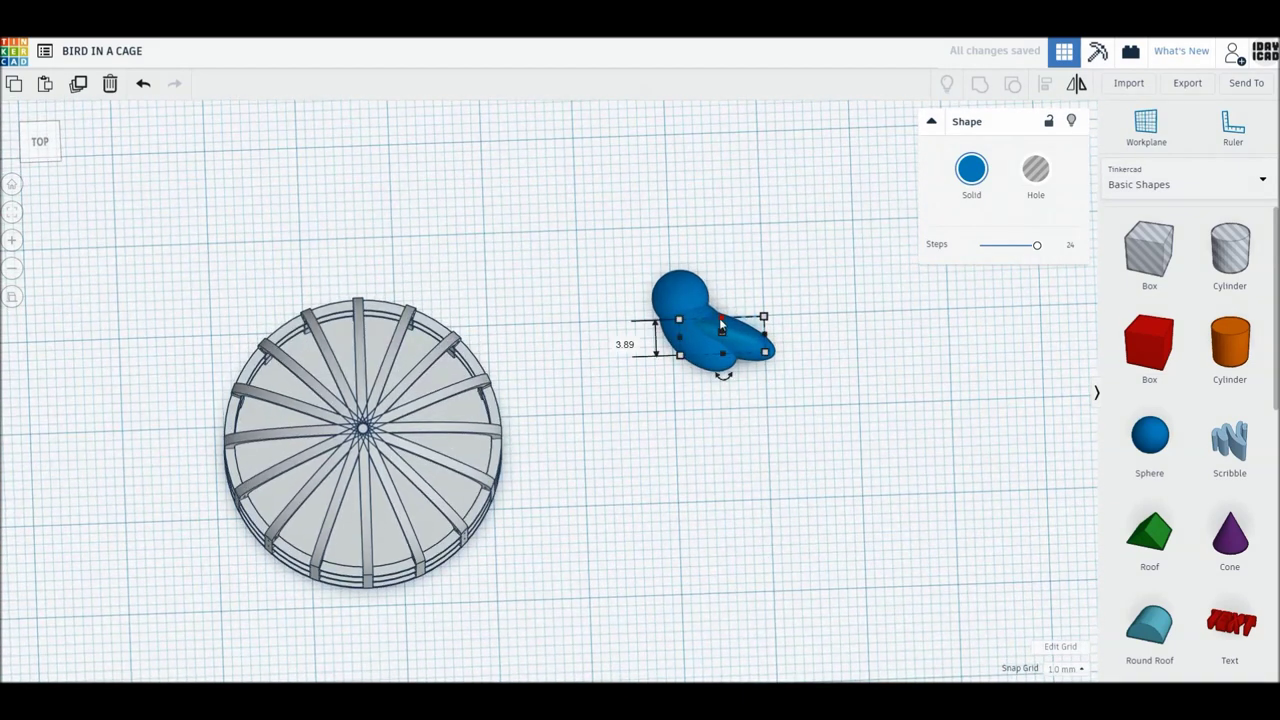
Widen the tail to 6.11 and turn it -16° to sit snugly along the body
drag(720, 327, 722, 312)
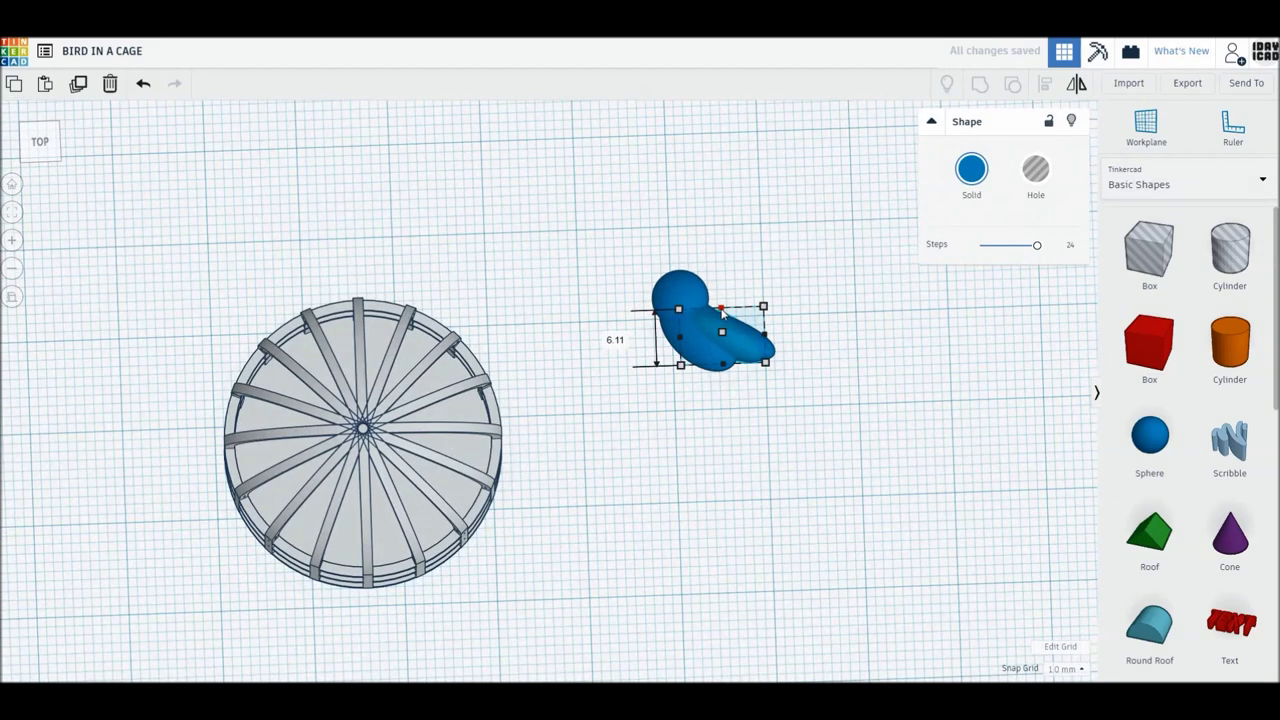
drag(723, 383, 743, 420)
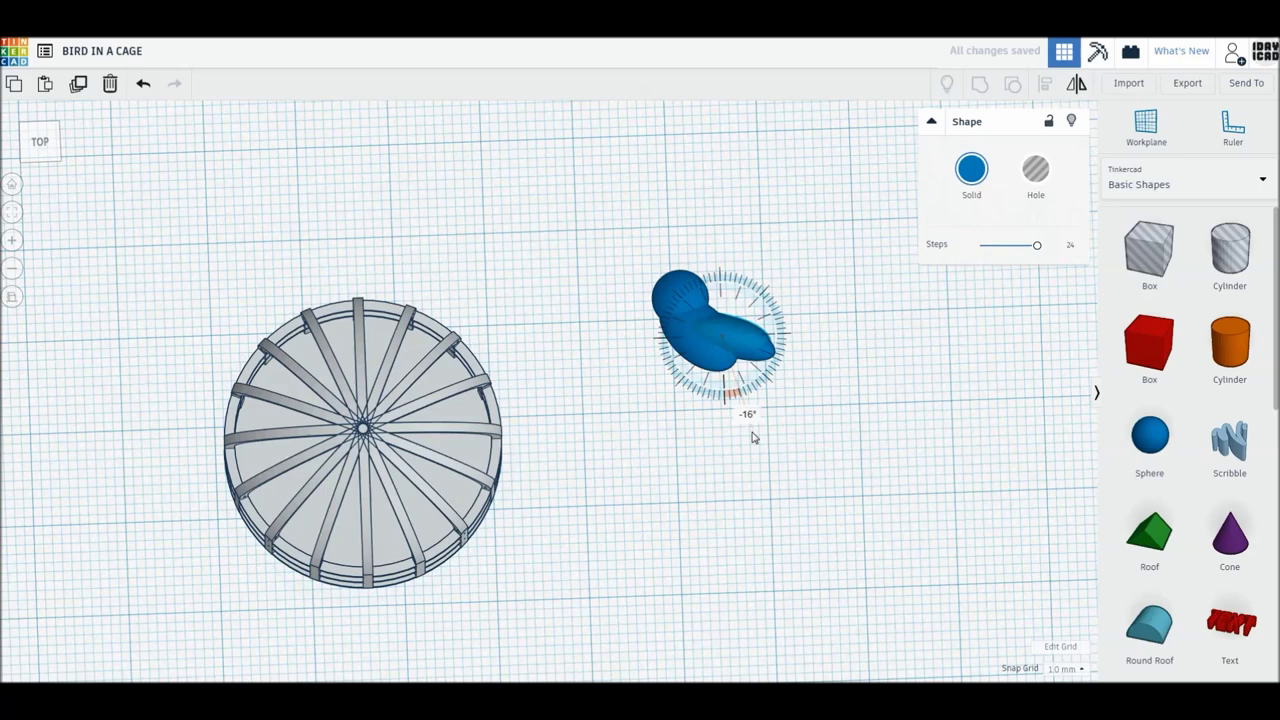
drag(769, 446, 757, 412)
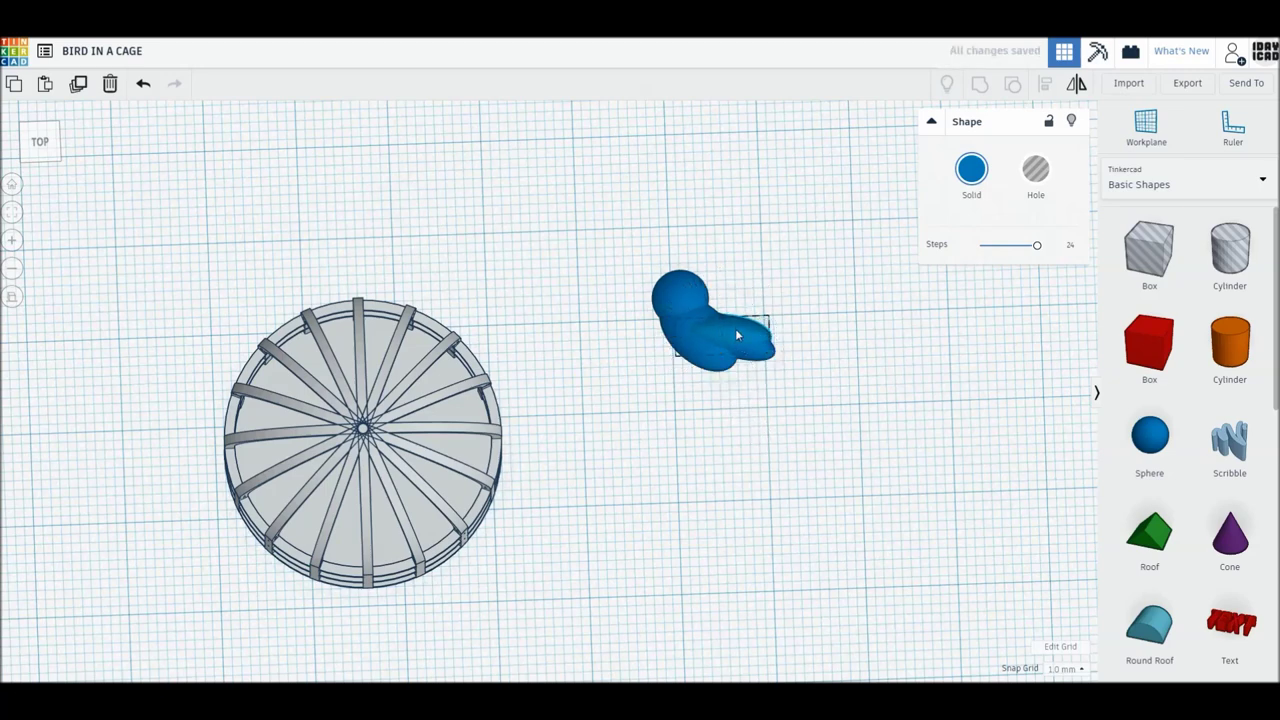
drag(735, 328, 733, 337)
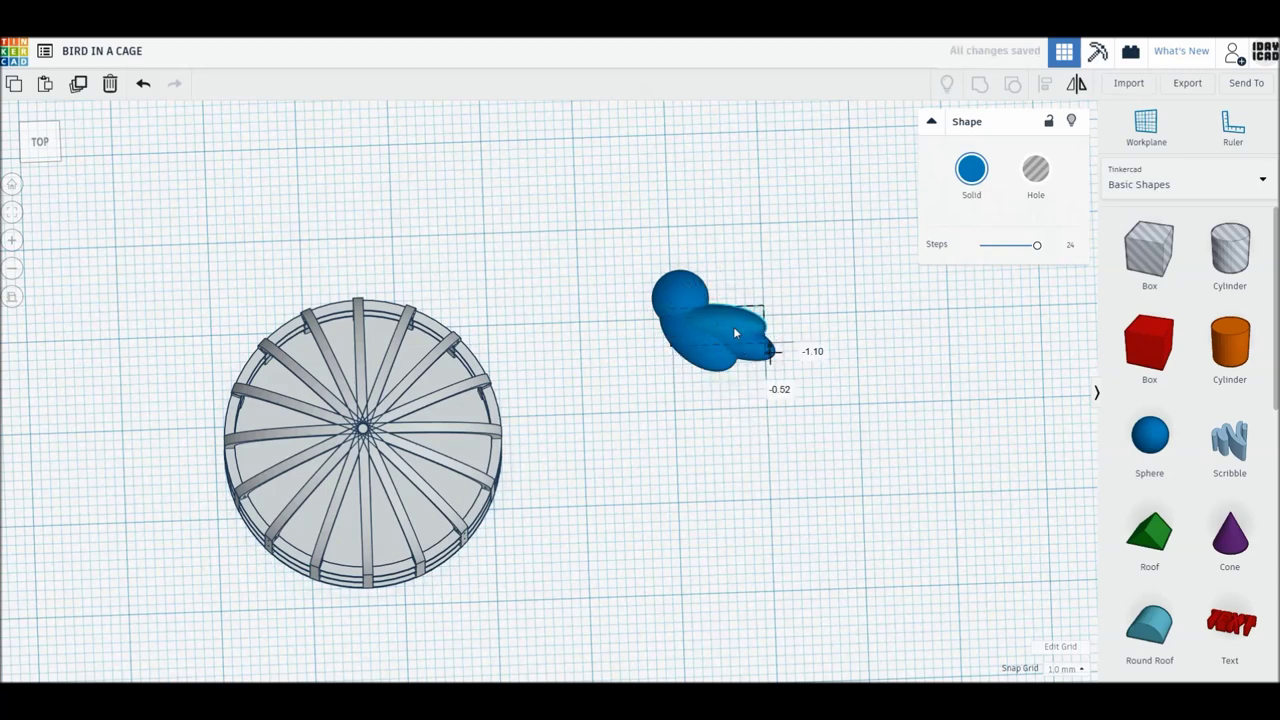
click(971, 169)
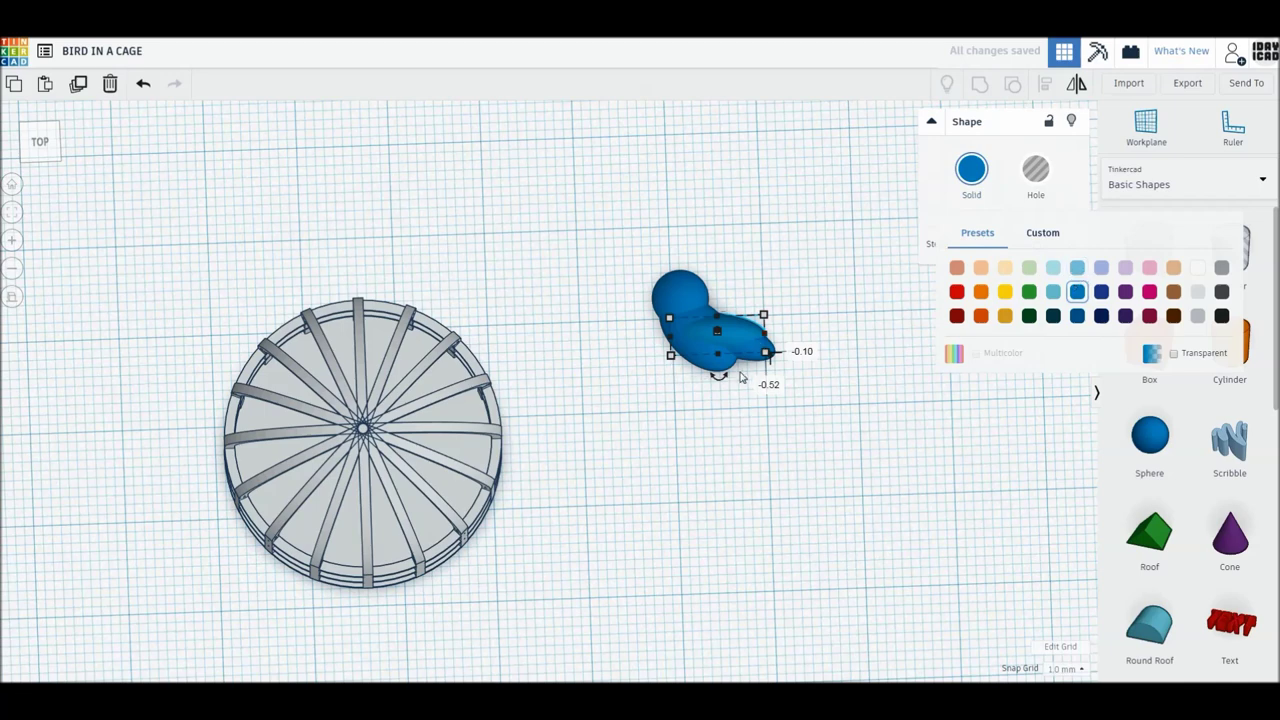
key(ctrl+a)
Colour the bird's head, body and tail light blue
drag(614, 257, 796, 424)
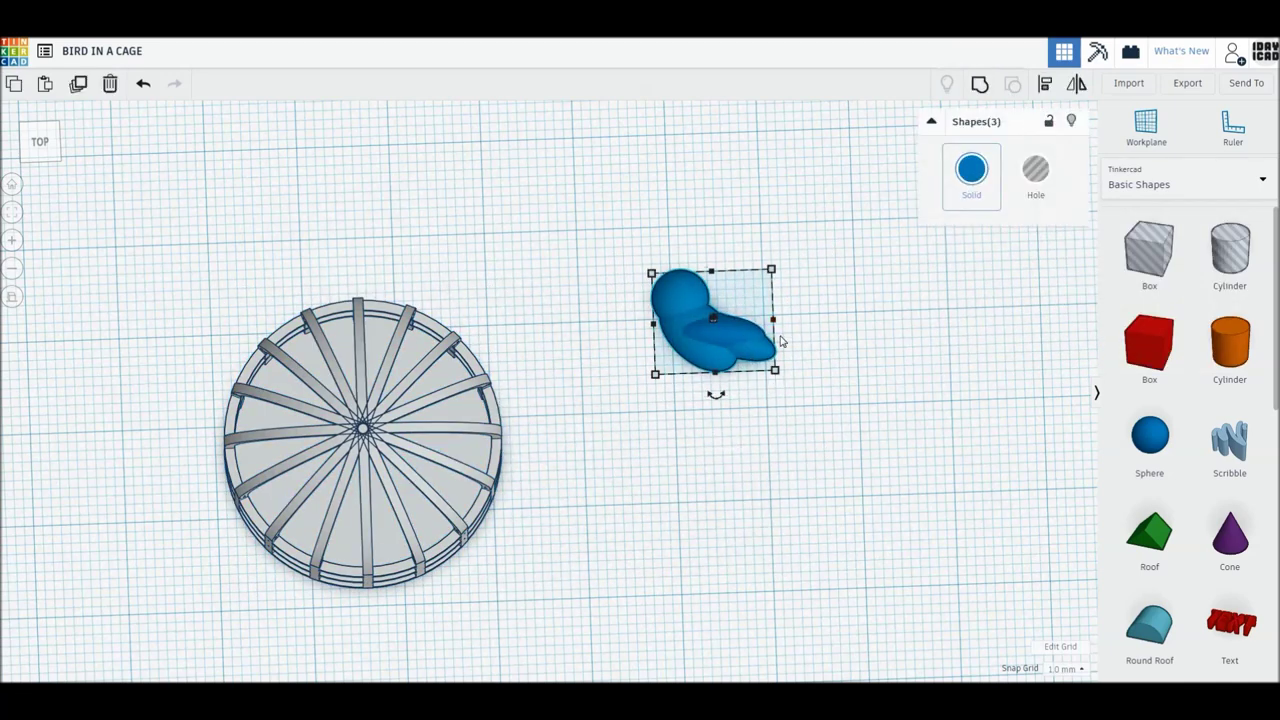
click(970, 172)
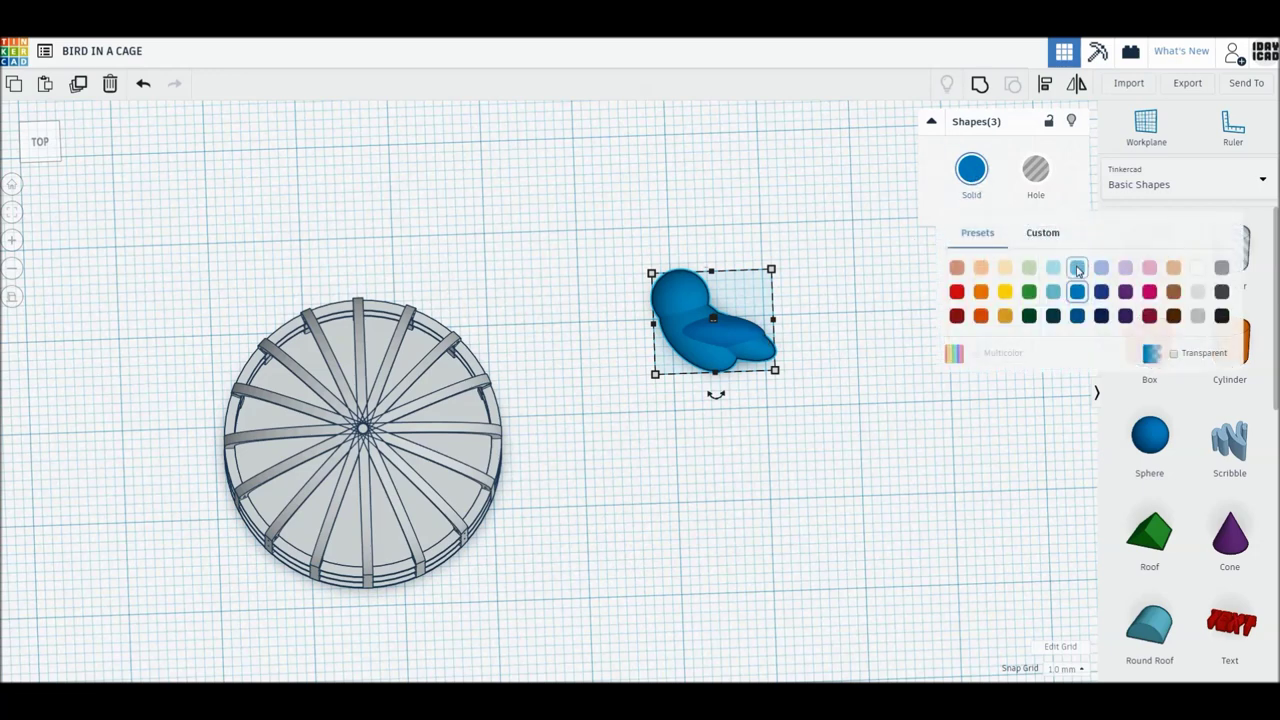
click(1052, 296)
click(724, 373)
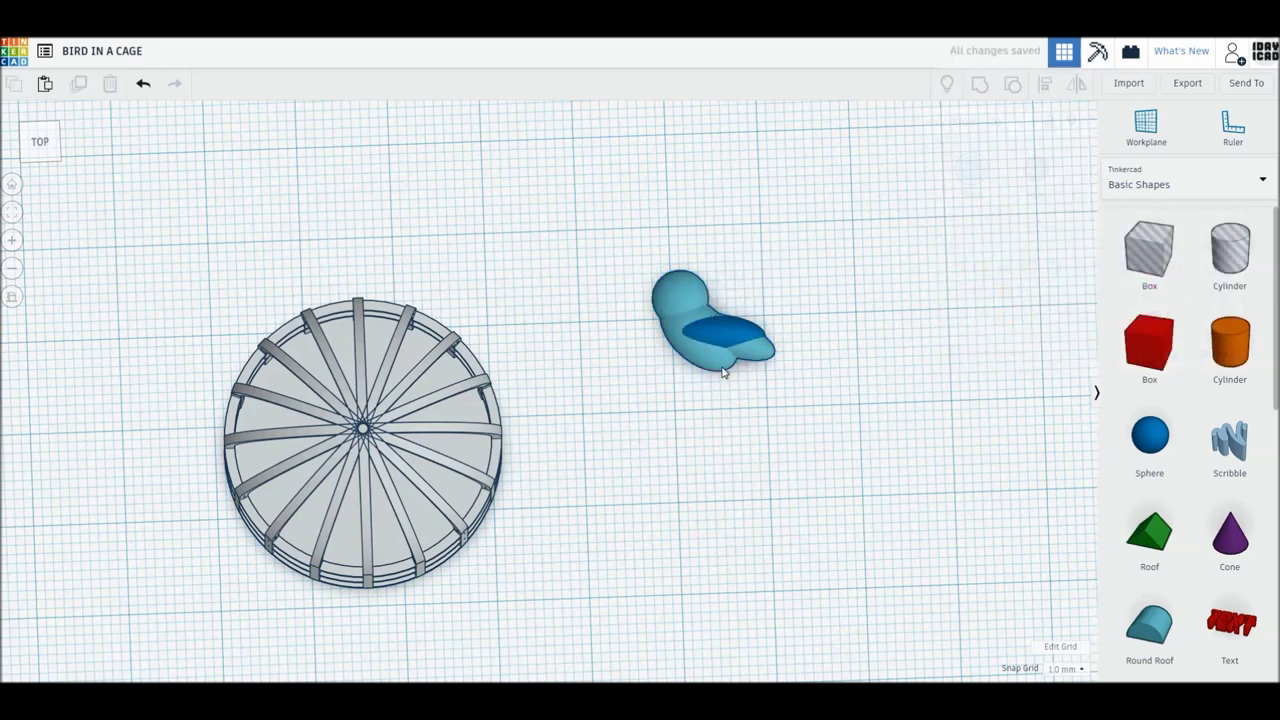
Stretch the dark blue wing longer and lay it across the bird's back
click(760, 362)
mouse_move(772, 334)
mouse_down()
mouse_move(790, 340)
mouse_move(723, 313)
mouse_up()
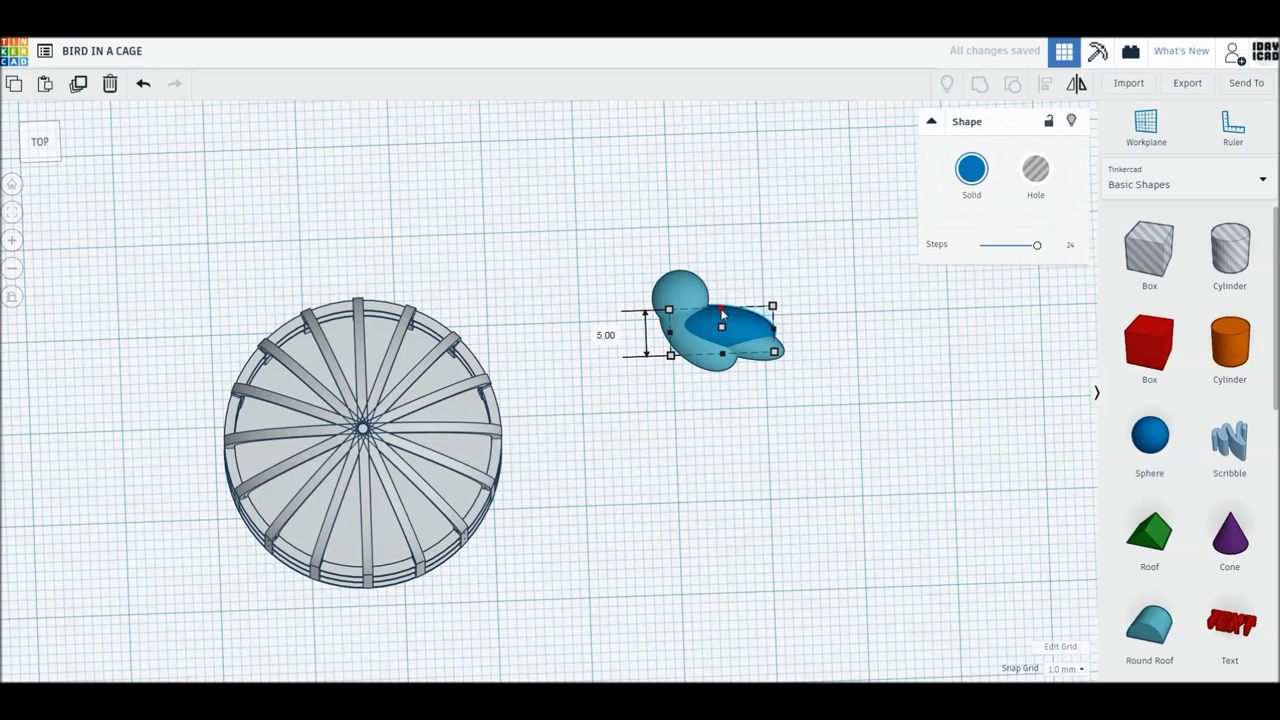
drag(738, 329, 740, 333)
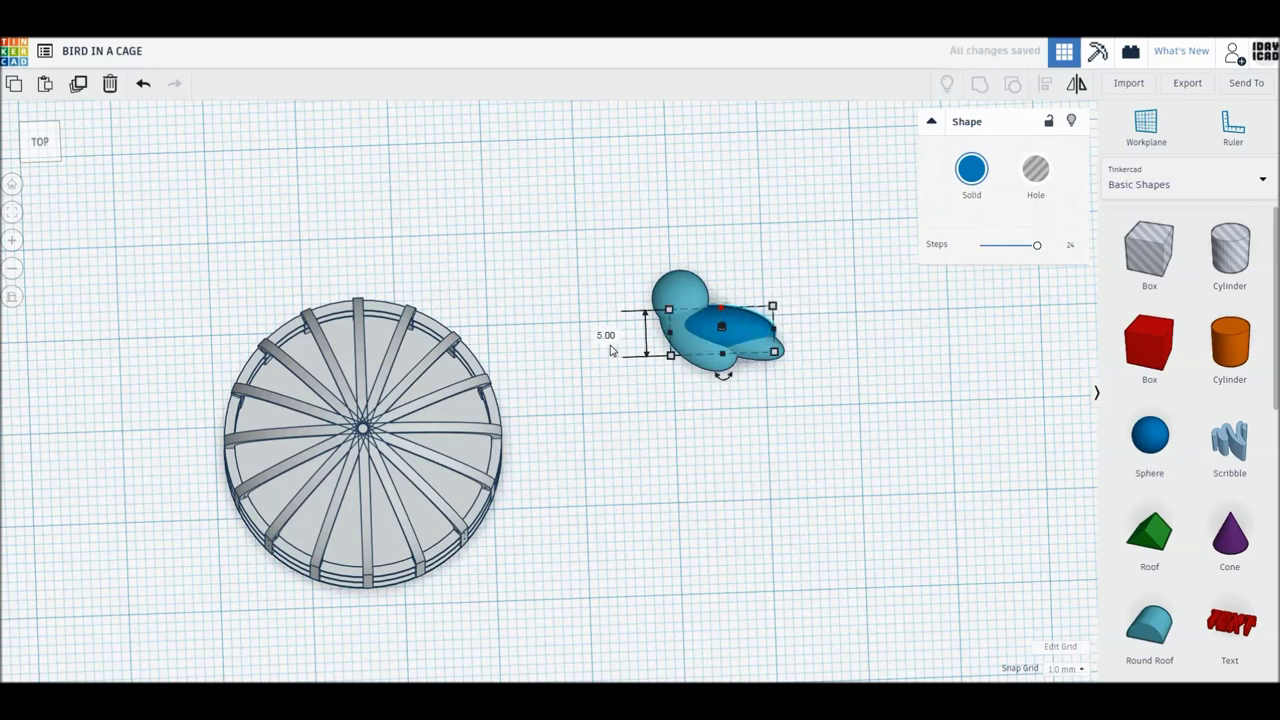
click(749, 470)
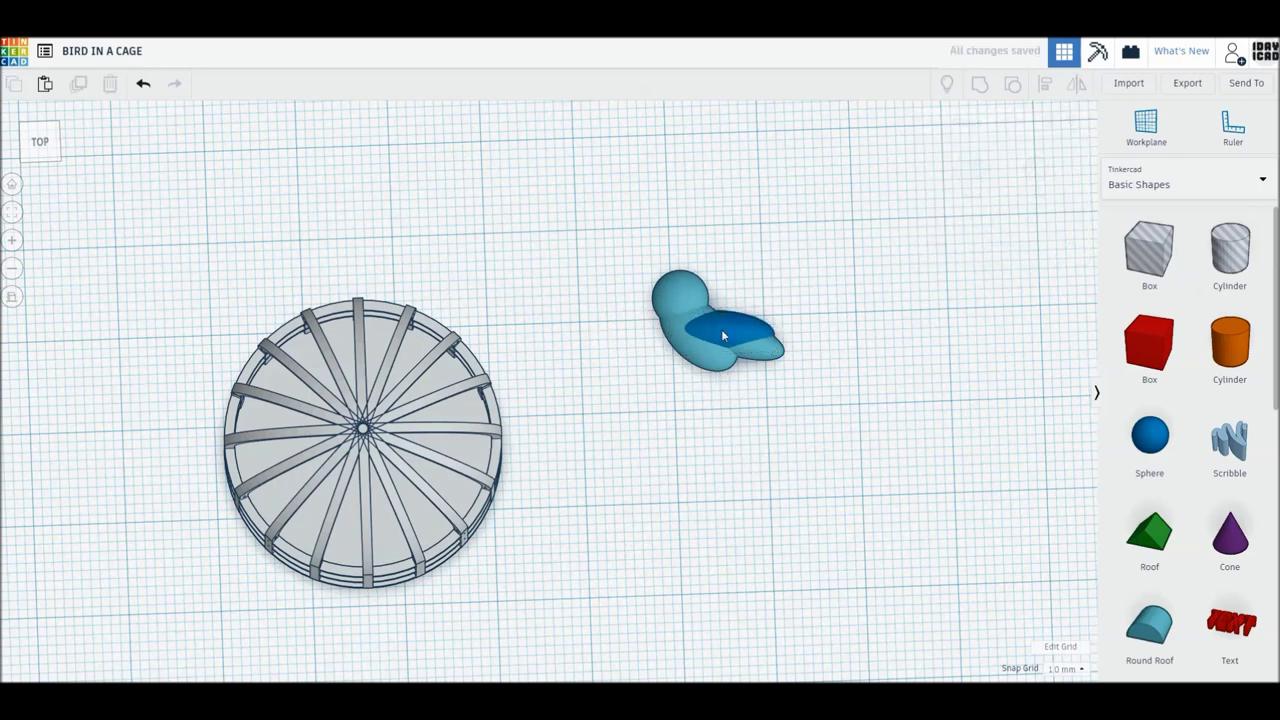
mouse_move(826, 372)
right_down()
mouse_move(817, 340)
mouse_move(820, 374)
mouse_move(778, 368)
right_up()
click(778, 368)
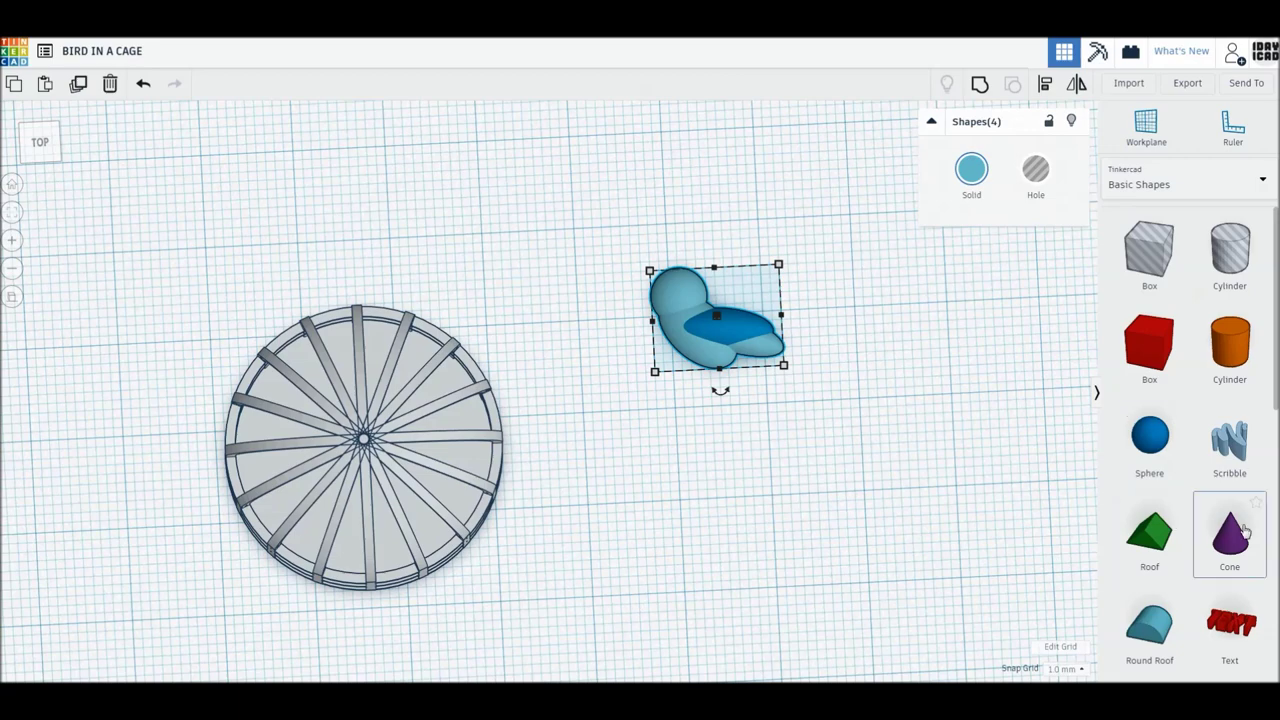
Drop a new cone beside the bird and tip it onto its side
drag(1229, 535, 865, 479)
right_drag(886, 508, 882, 417)
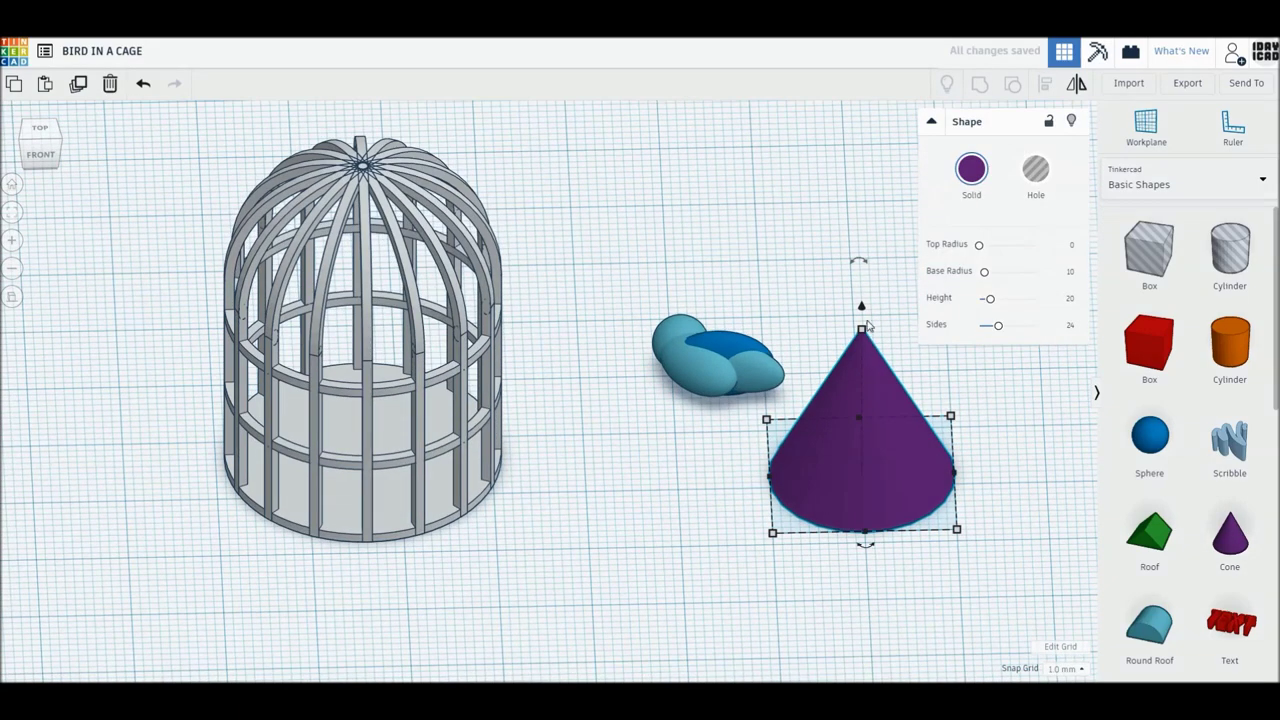
mouse_move(860, 265)
mouse_down()
mouse_move(630, 303)
mouse_move(760, 400)
mouse_up()
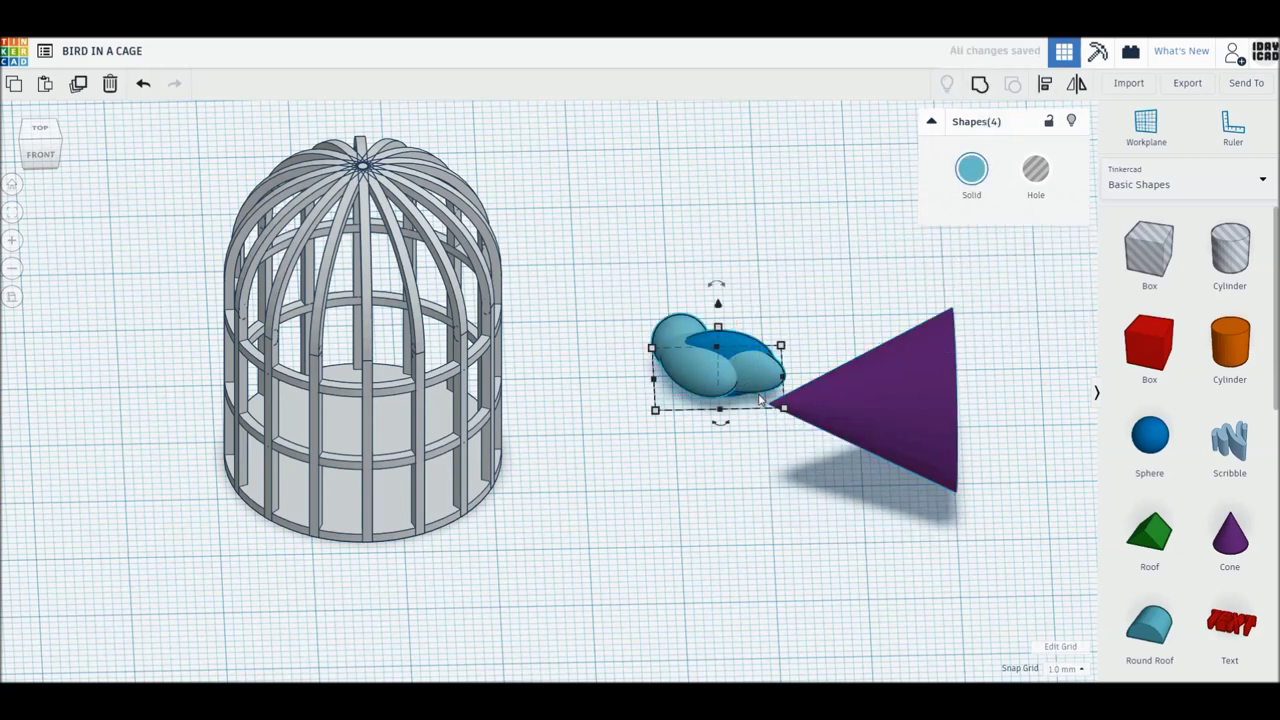
Group the four bird pieces into one, keeping each piece's own colour
key(ctrl+g)
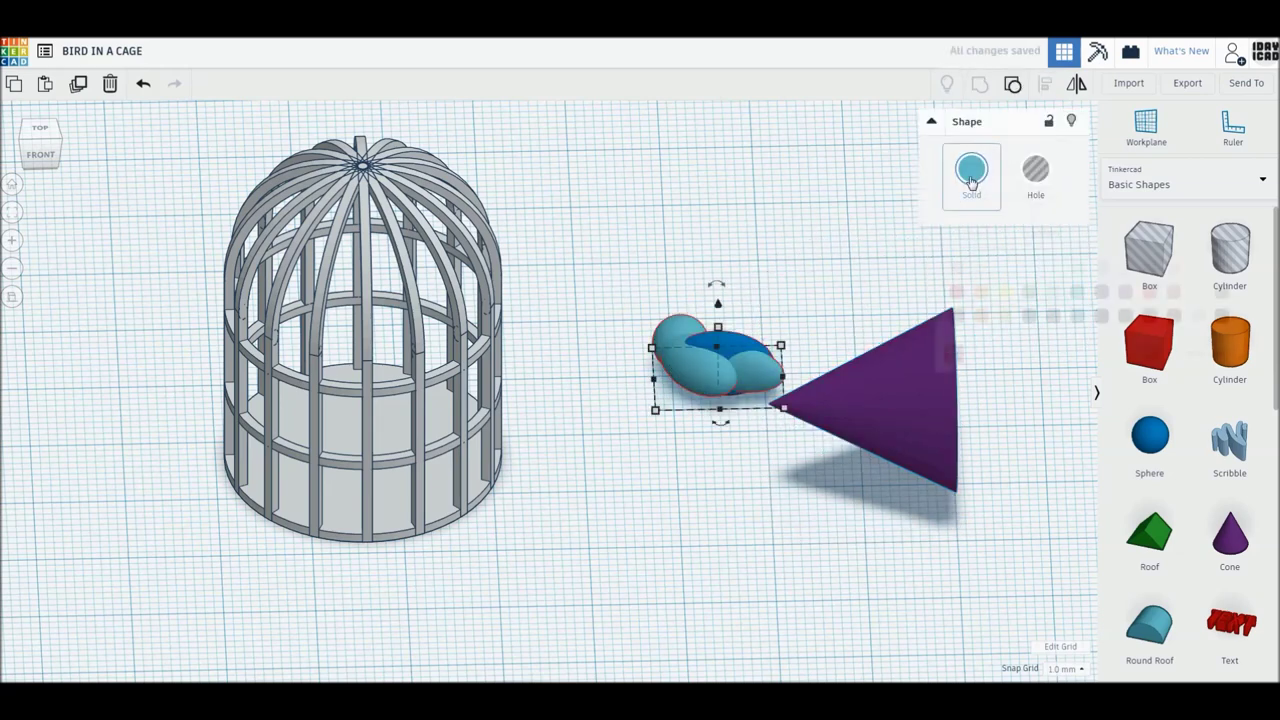
click(971, 183)
click(982, 358)
Shrink the cone to height 4 and move it to the front of the bird's head
click(932, 431)
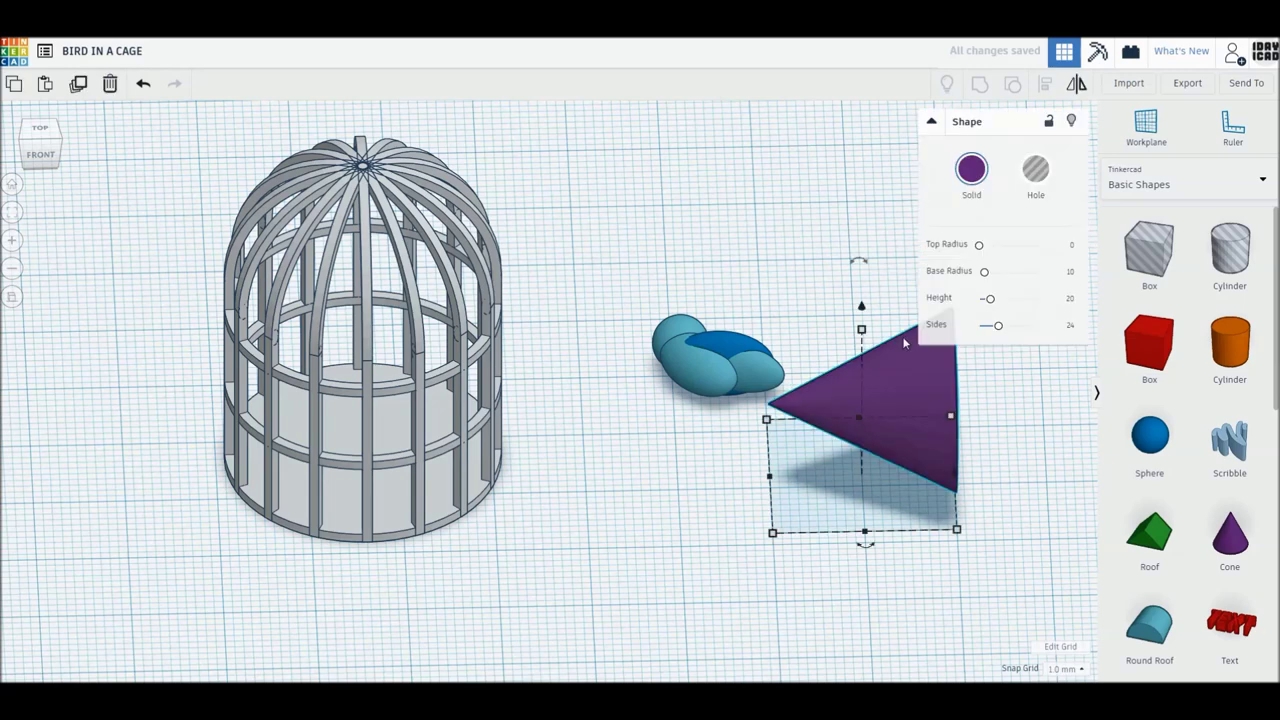
shift+drag(862, 350, 861, 420)
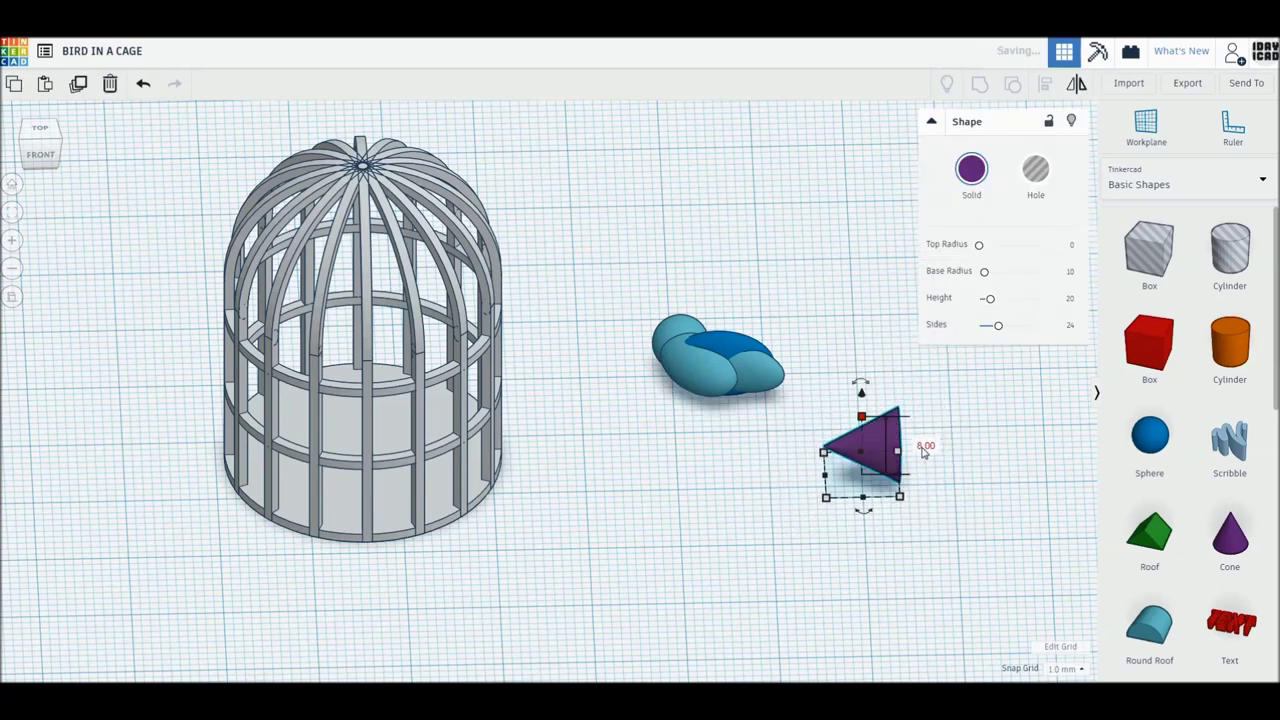
text(4)
key(Return)
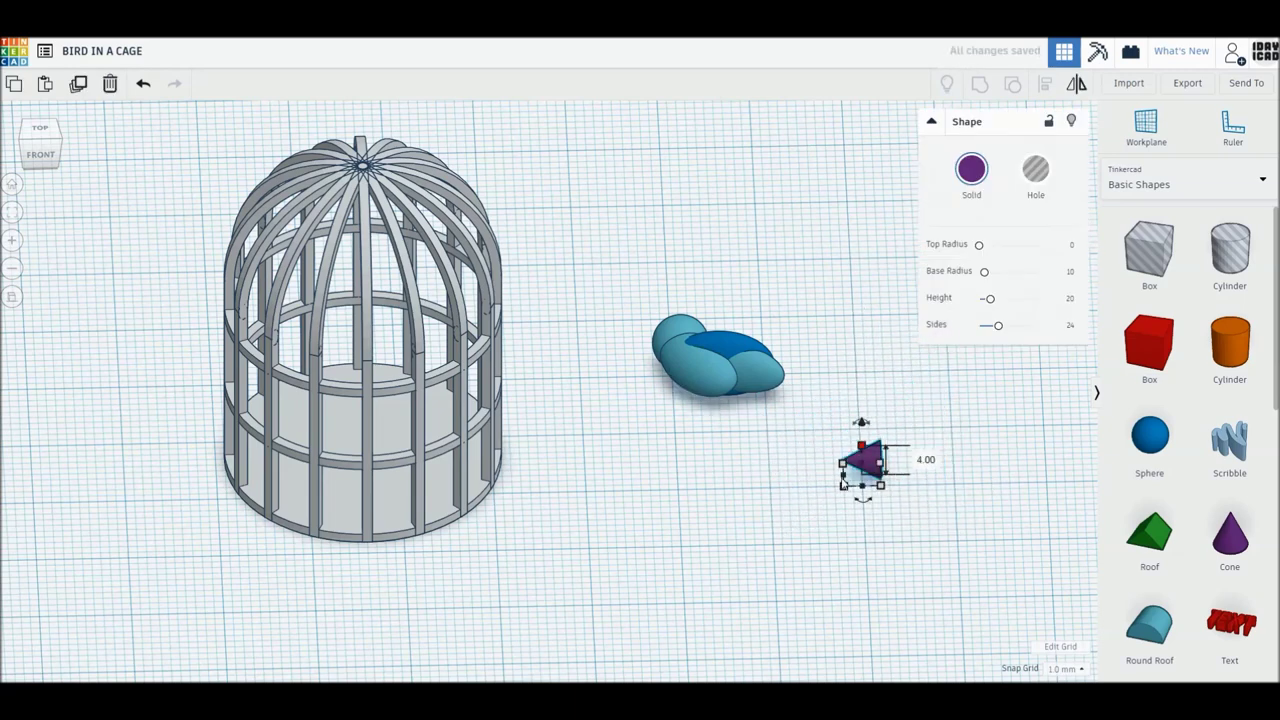
click(40, 128)
drag(860, 468, 662, 314)
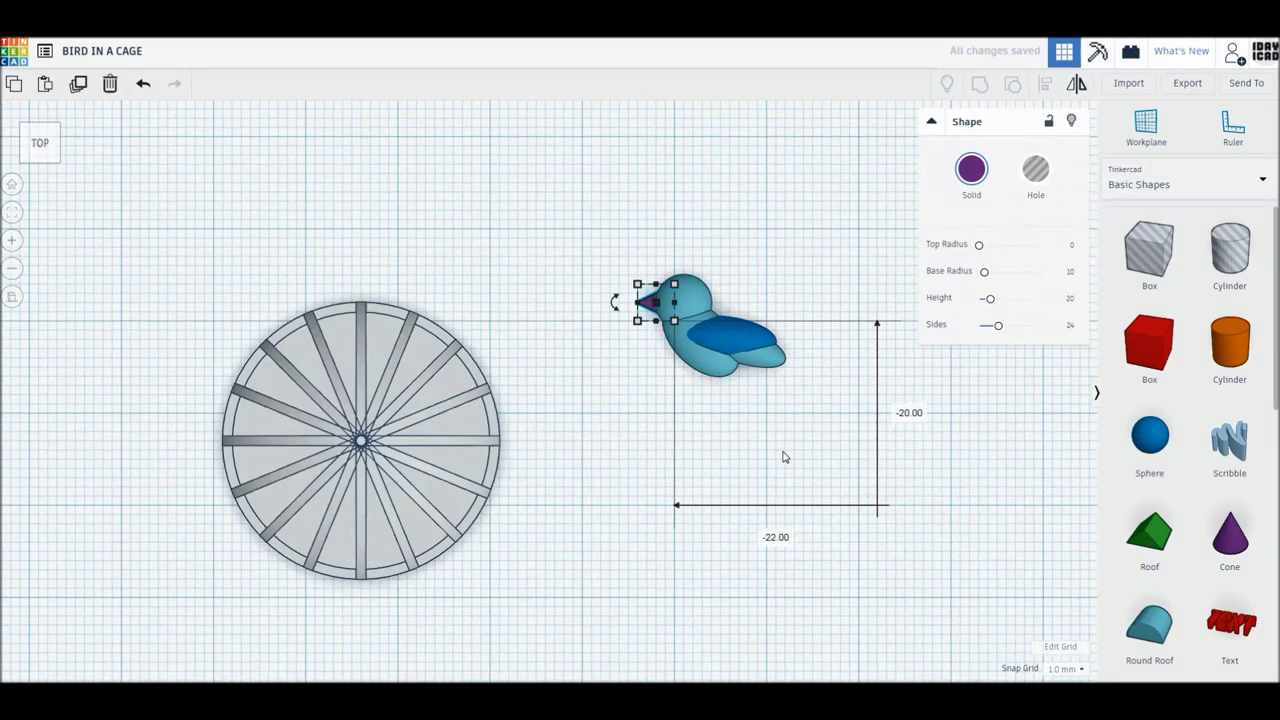
drag(565, 210, 783, 479)
right_drag(783, 479, 802, 395)
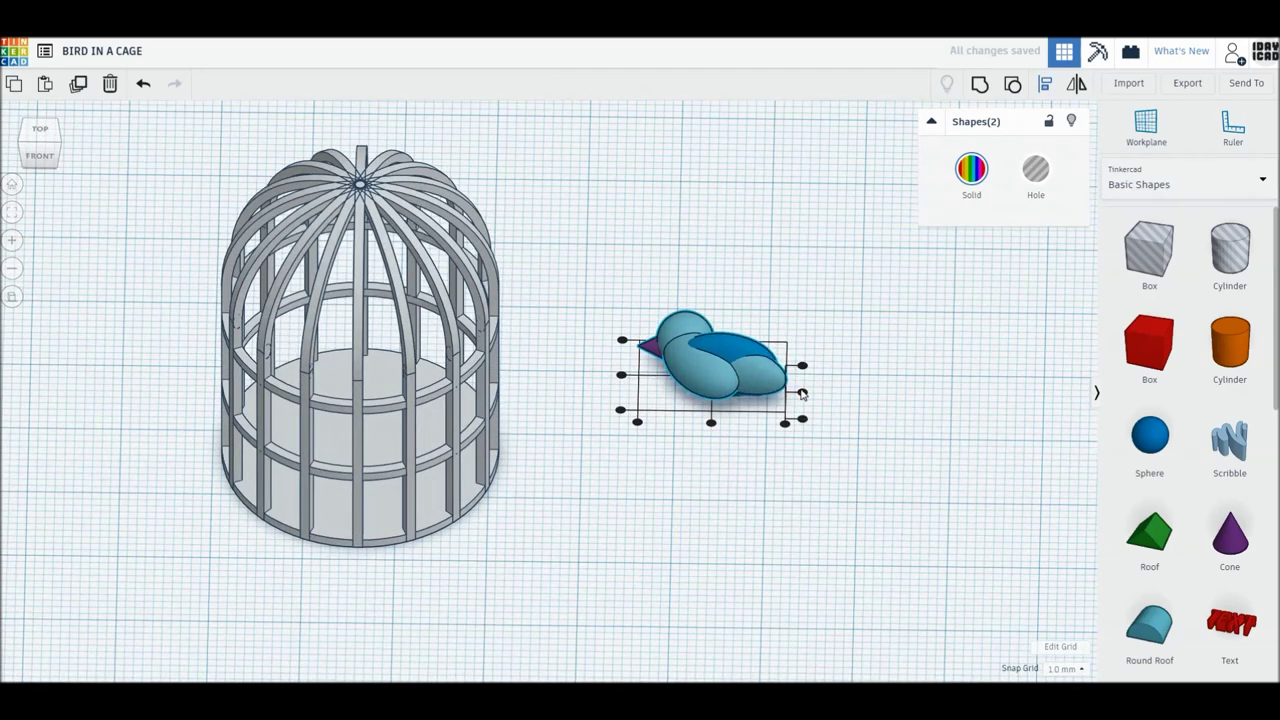
Make the cone beak white and group it with the bird
click(648, 340)
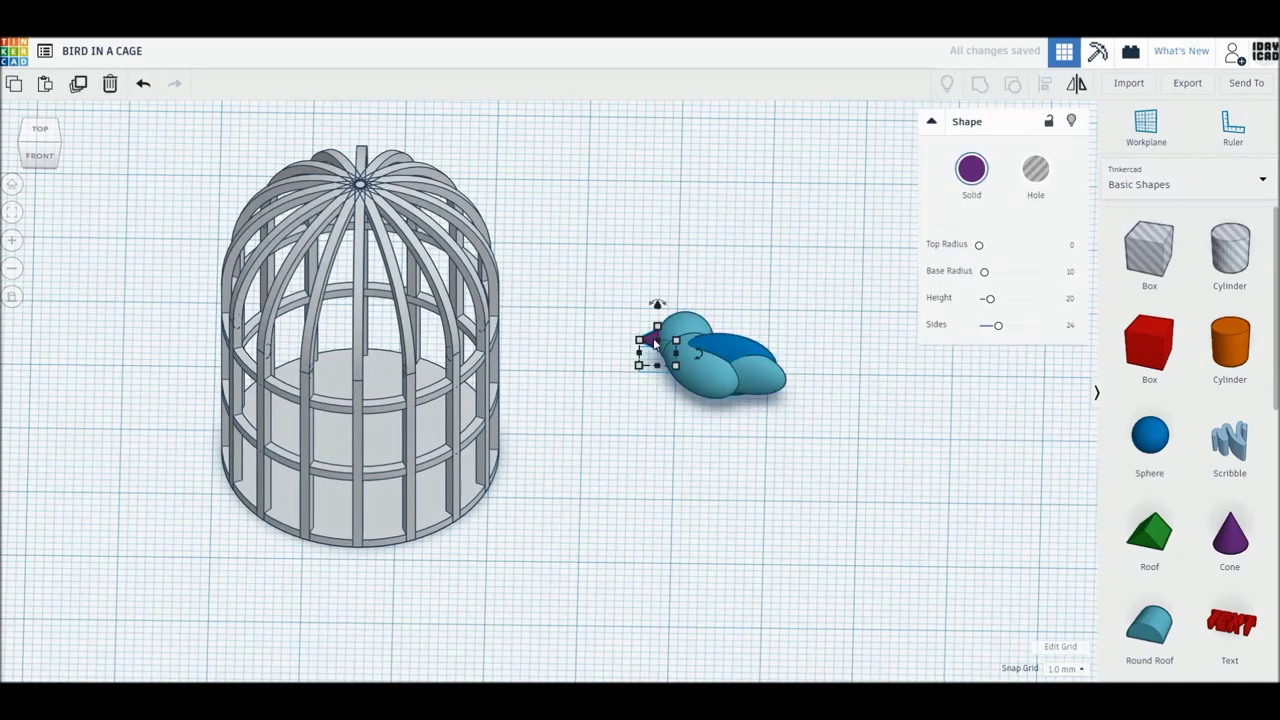
click(971, 170)
click(1197, 267)
drag(603, 251, 860, 509)
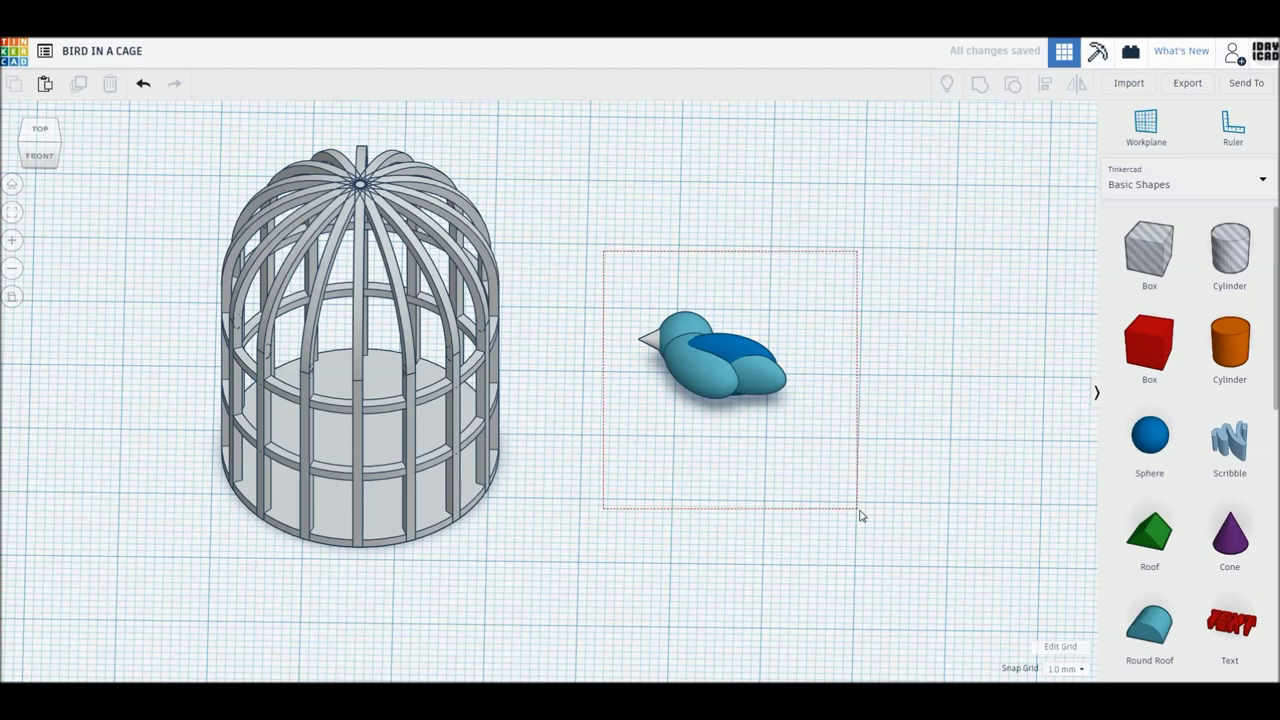
key(ctrl+g)
Add a 64-sided cylinder, duplicate it, and shrink the original to size 1
drag(1228, 348, 870, 560)
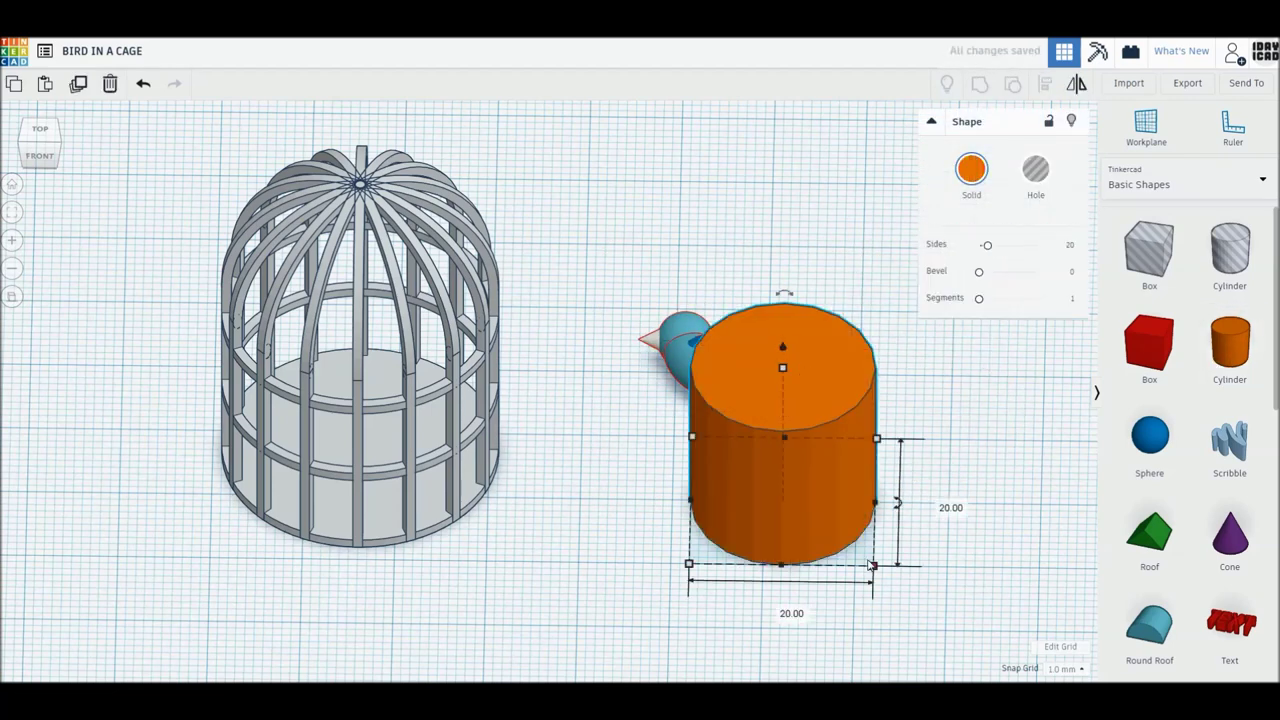
drag(1058, 250, 1080, 249)
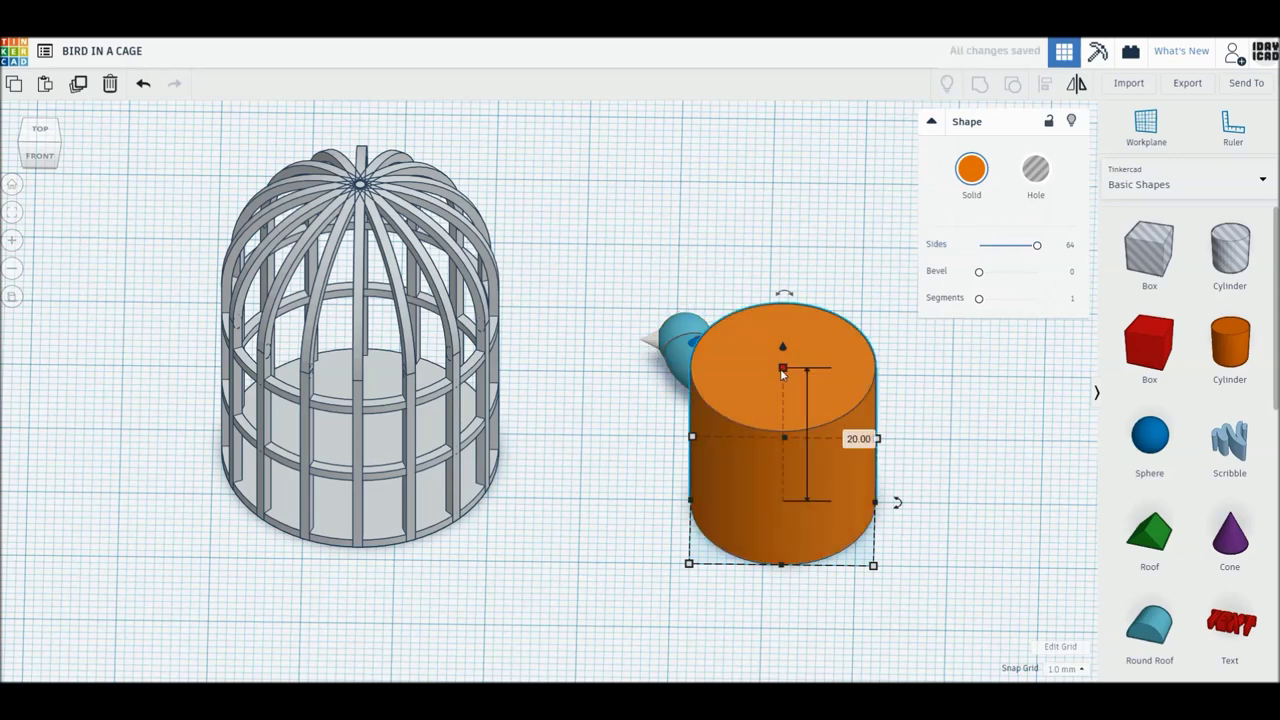
alt+drag(783, 400, 727, 486)
click(770, 398)
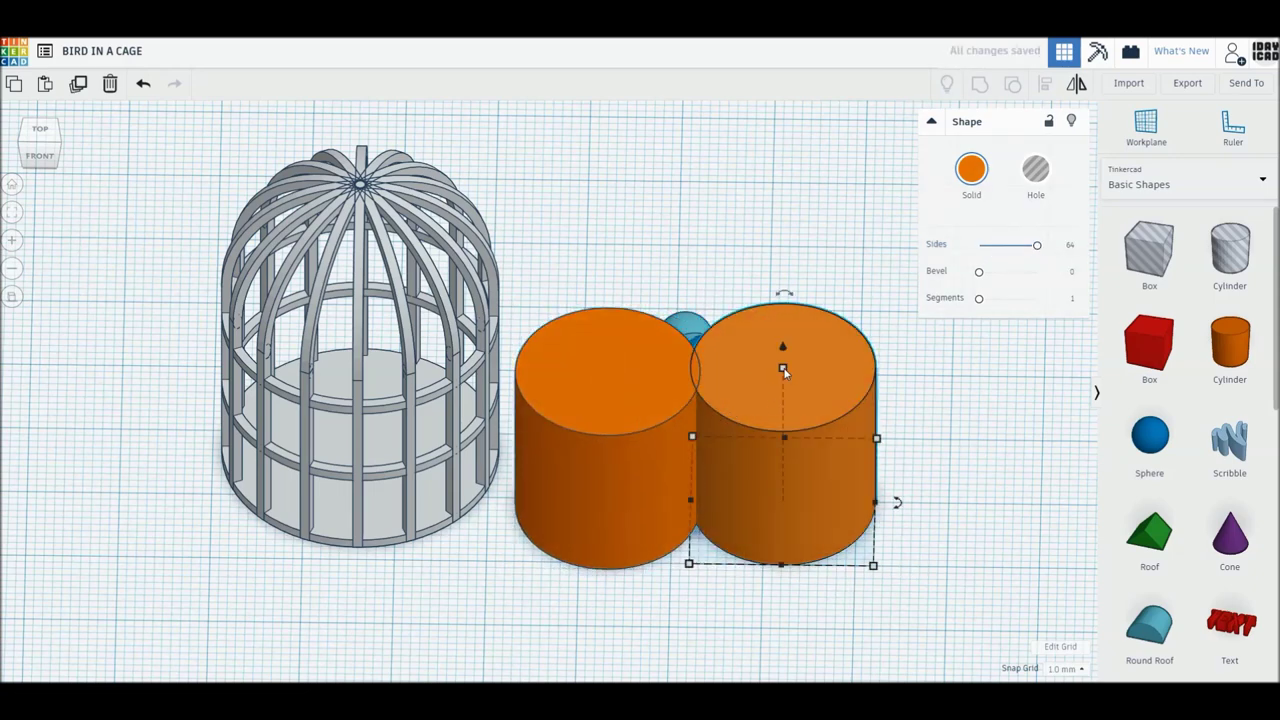
shift+drag(783, 370, 783, 440)
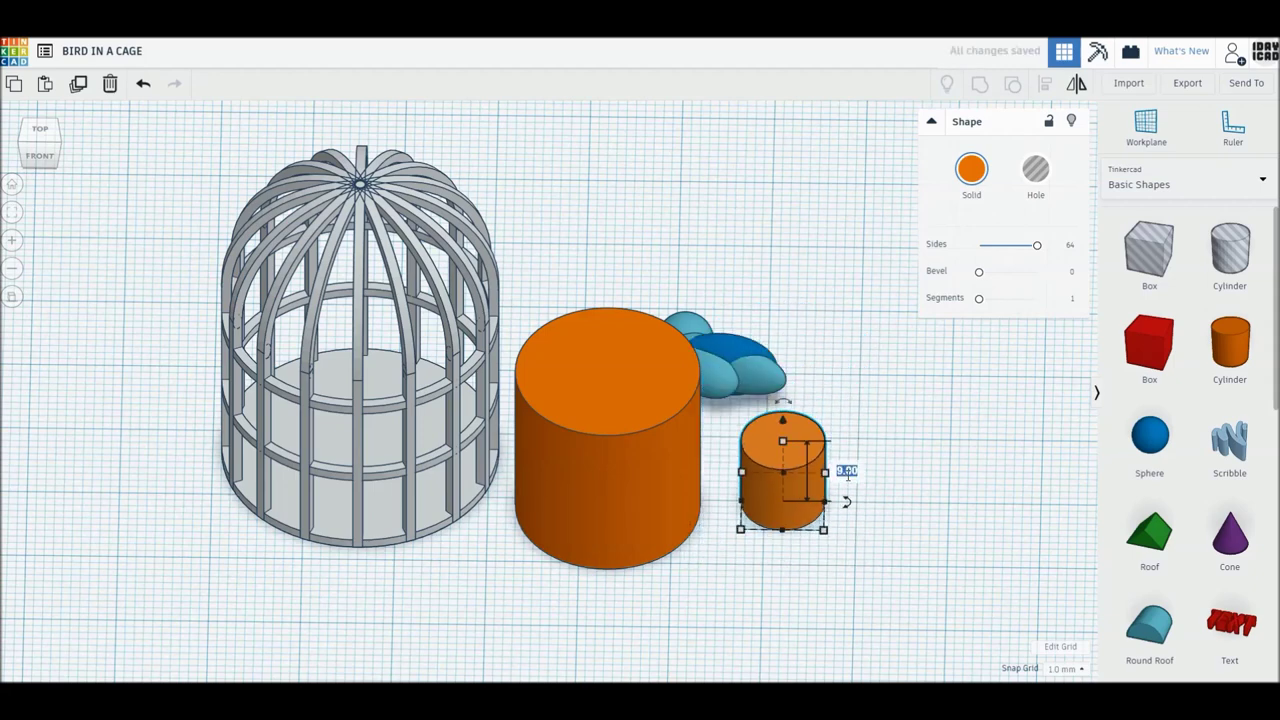
text(2)
key(Return)
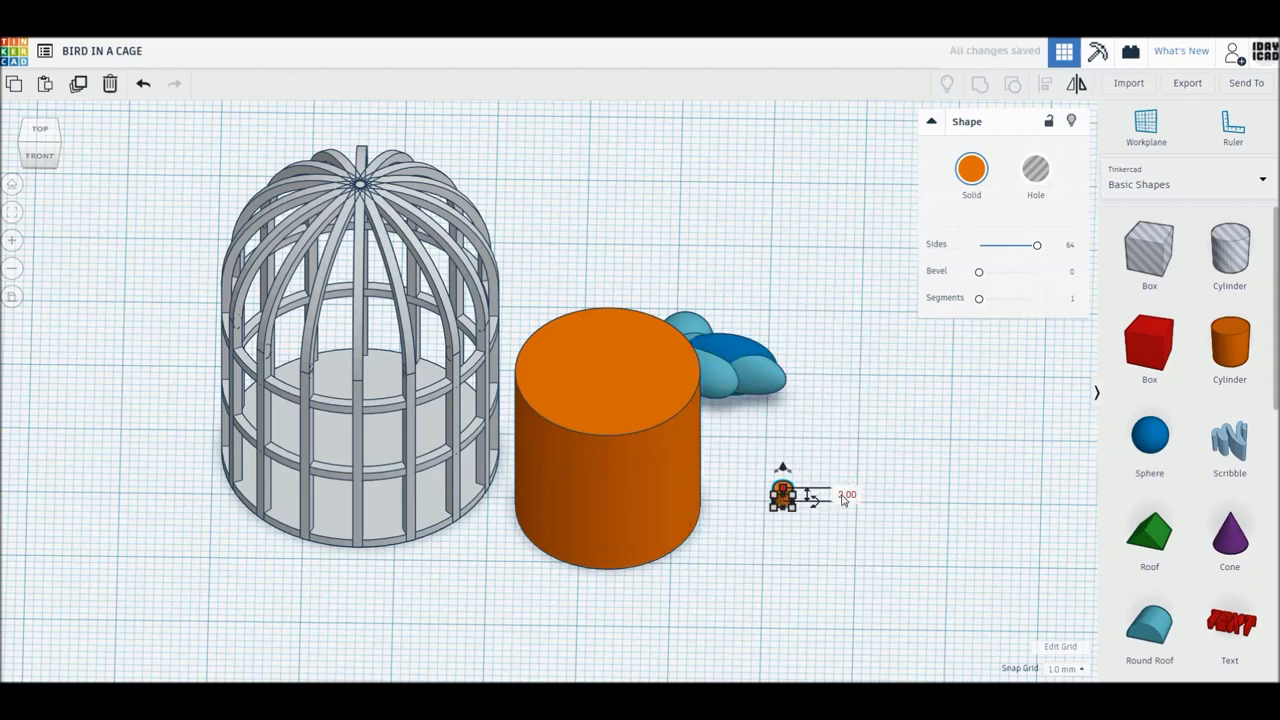
text(1)
key(Return)
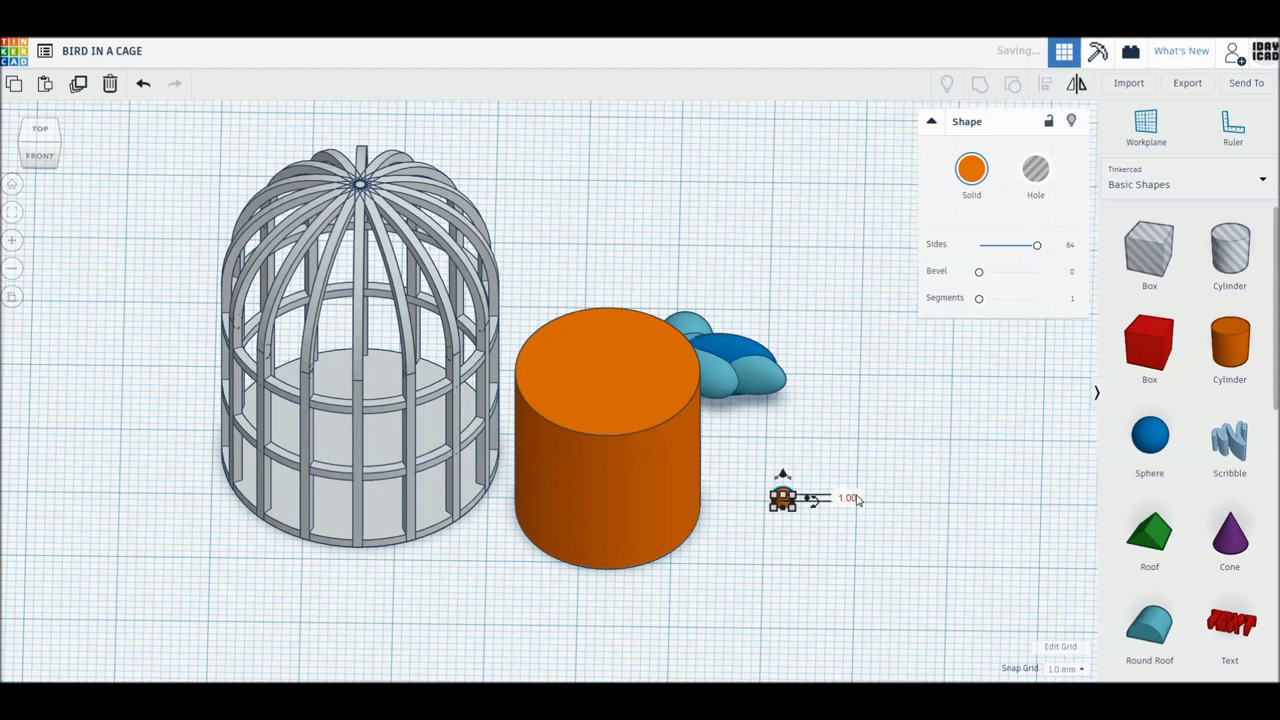
click(733, 596)
Turn the copy 90° onto its side, size it 1 × 6, and move it beside the small cylinder
right_drag(618, 533, 464, 402)
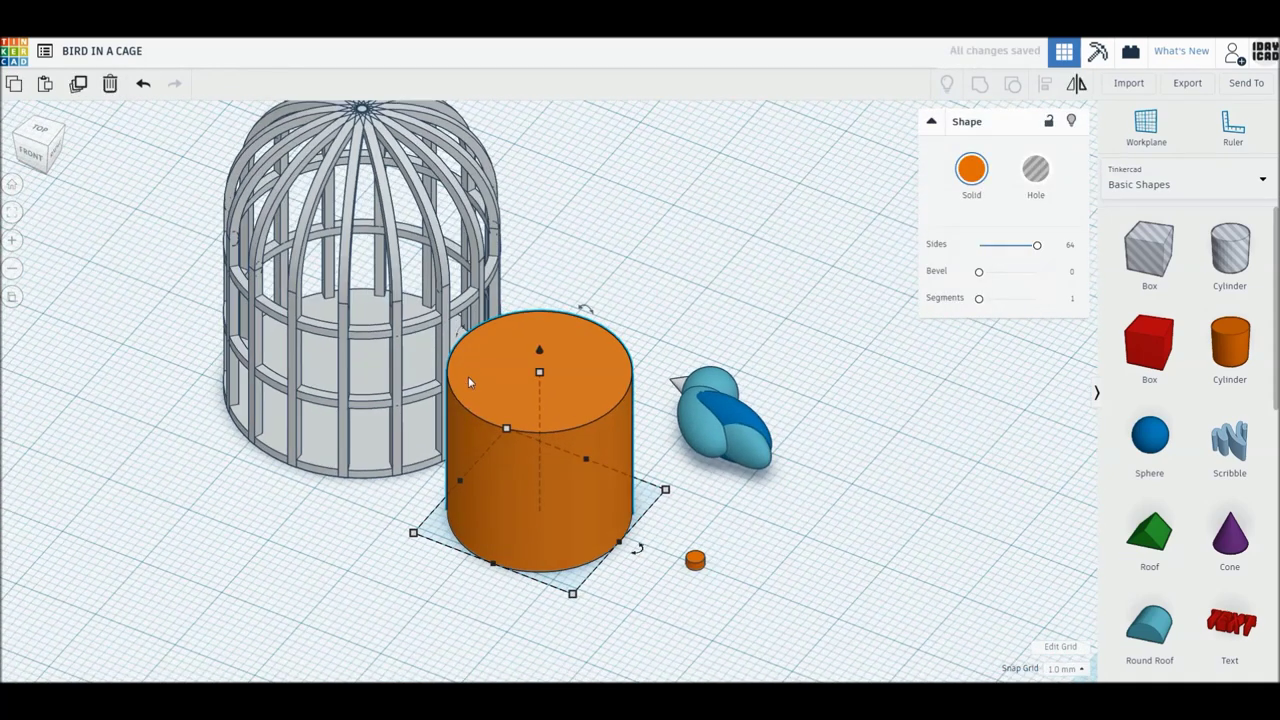
drag(460, 335, 434, 460)
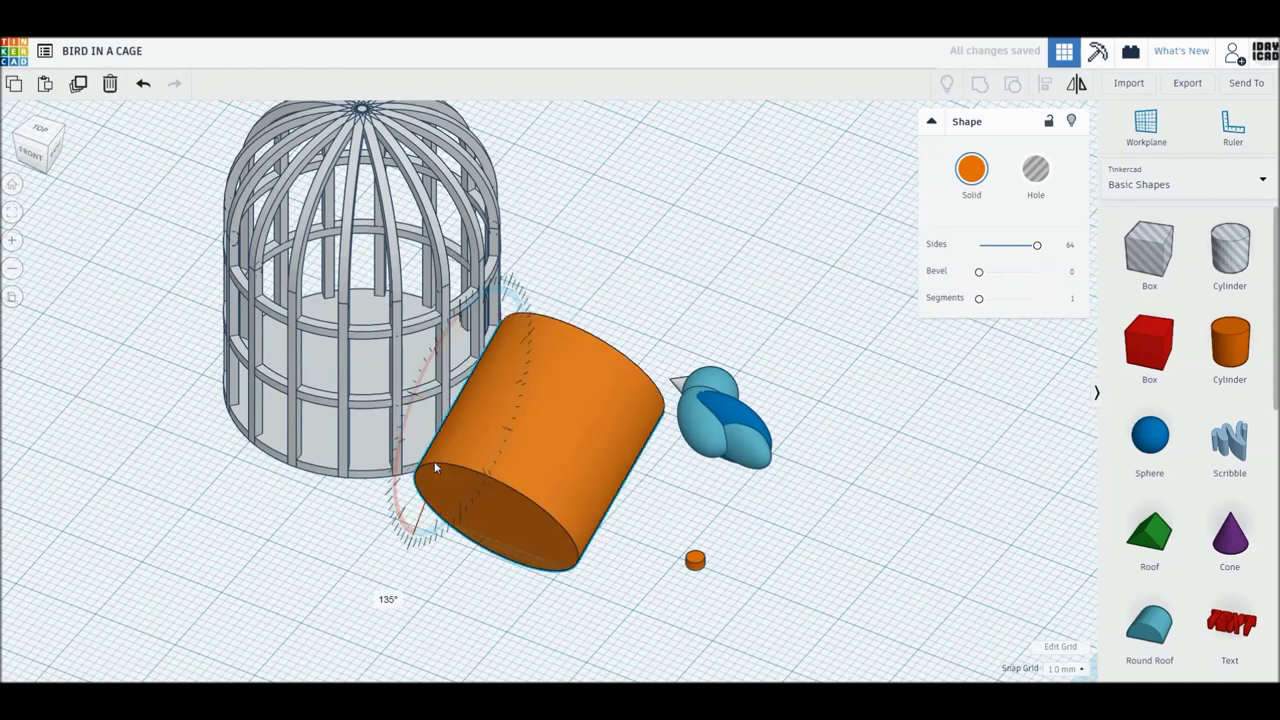
drag(434, 455, 436, 449)
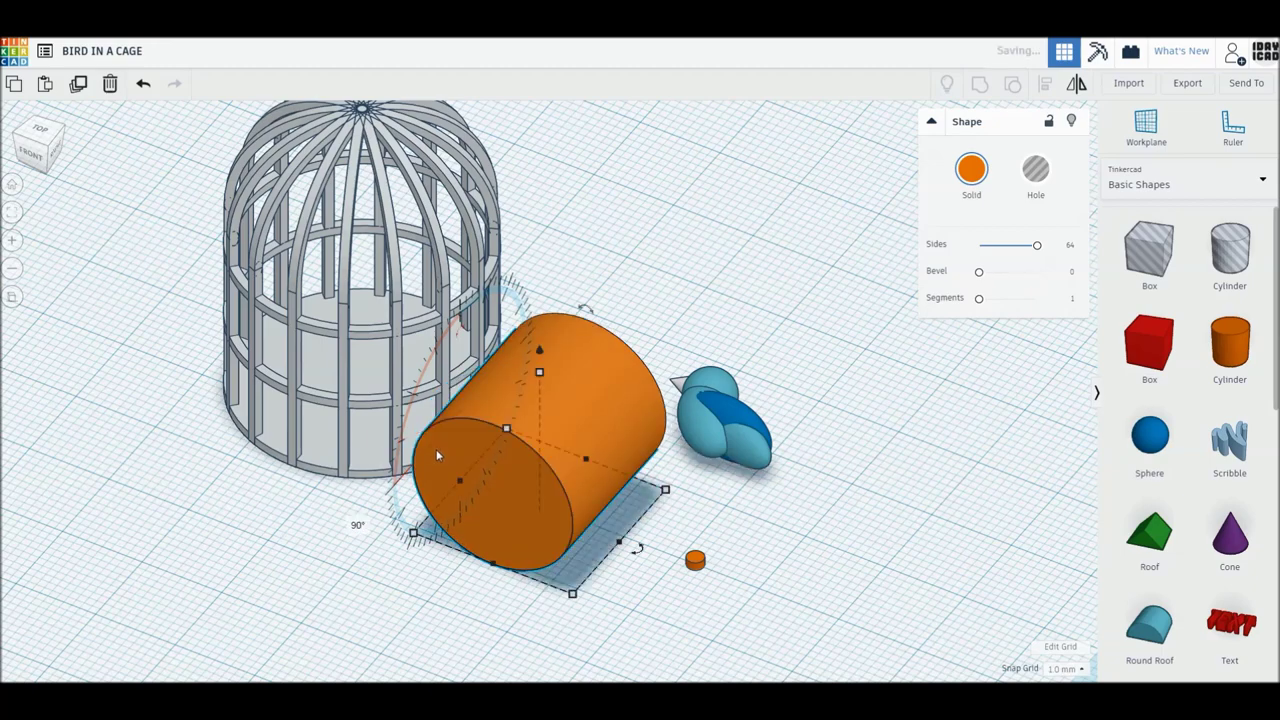
shift+drag(539, 387, 619, 460)
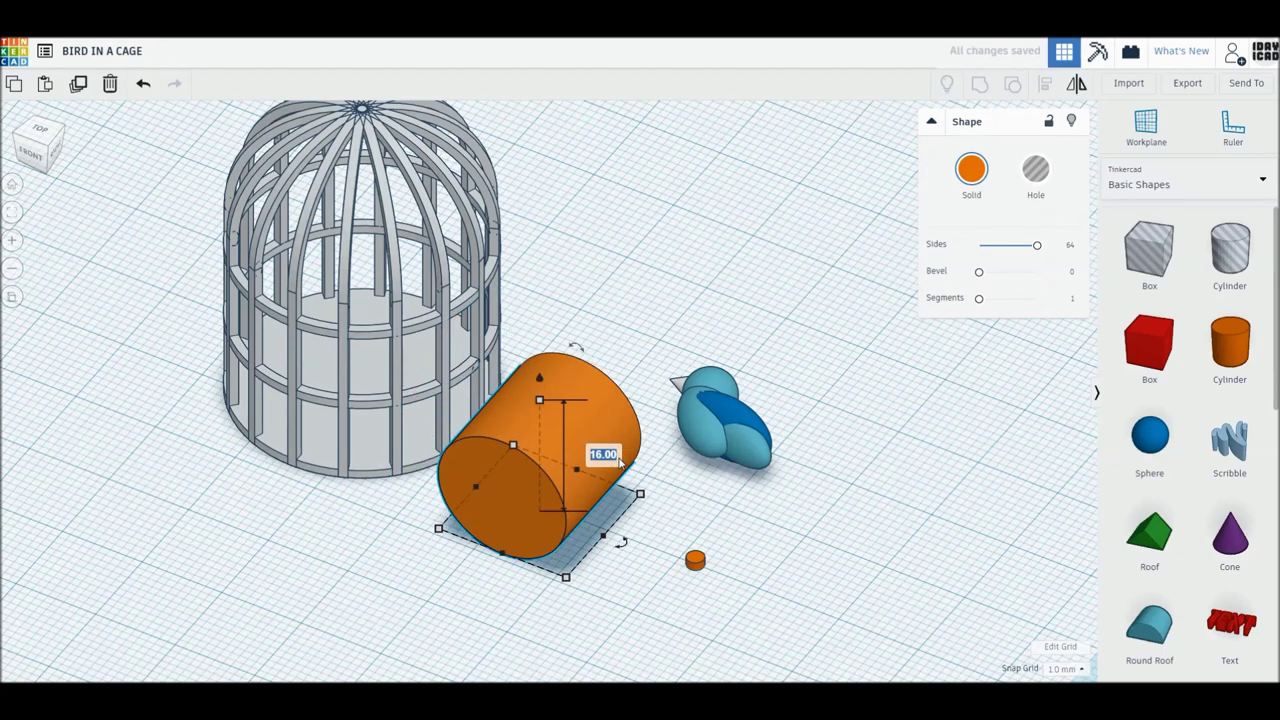
text(1)
key(Return)
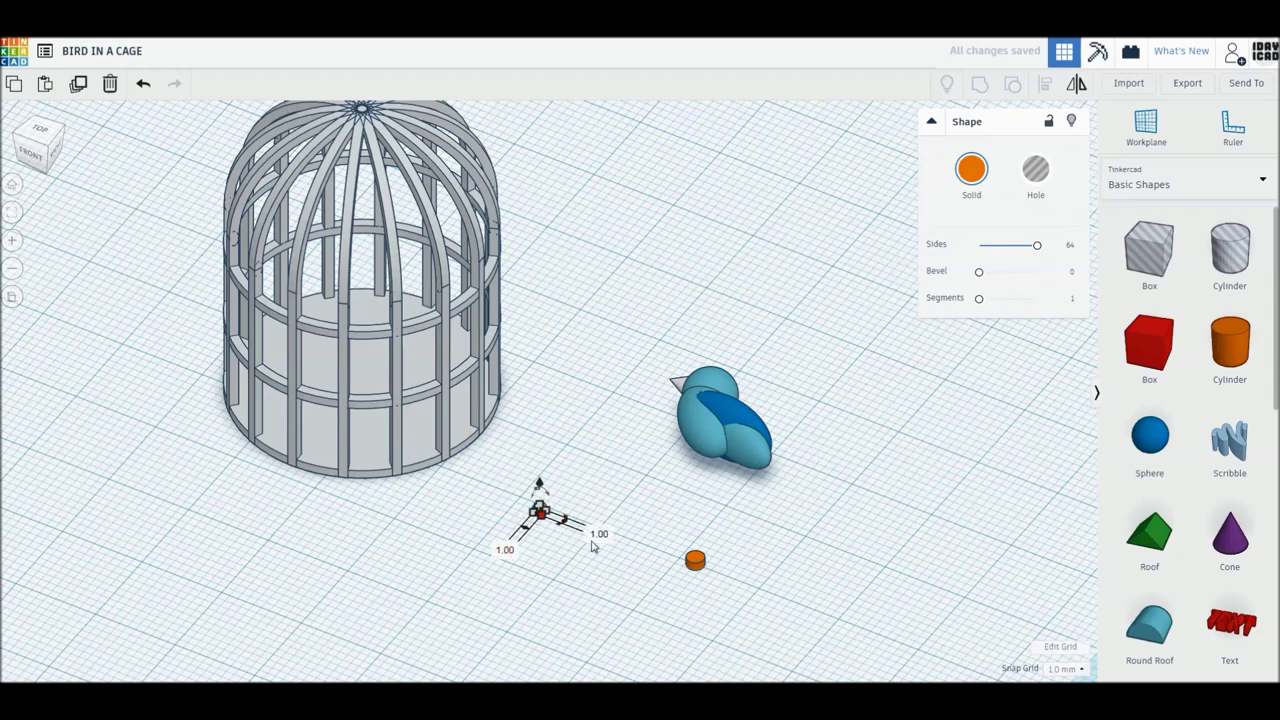
text(6)
key(Return)
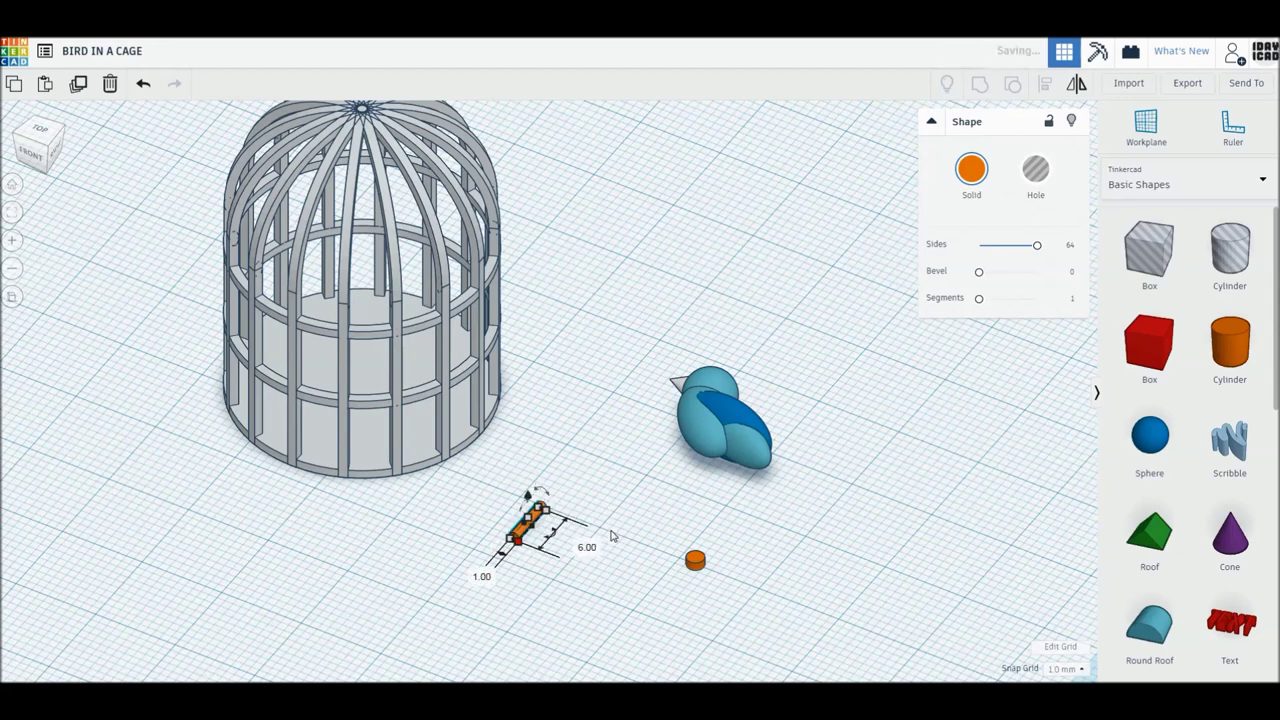
click(40, 130)
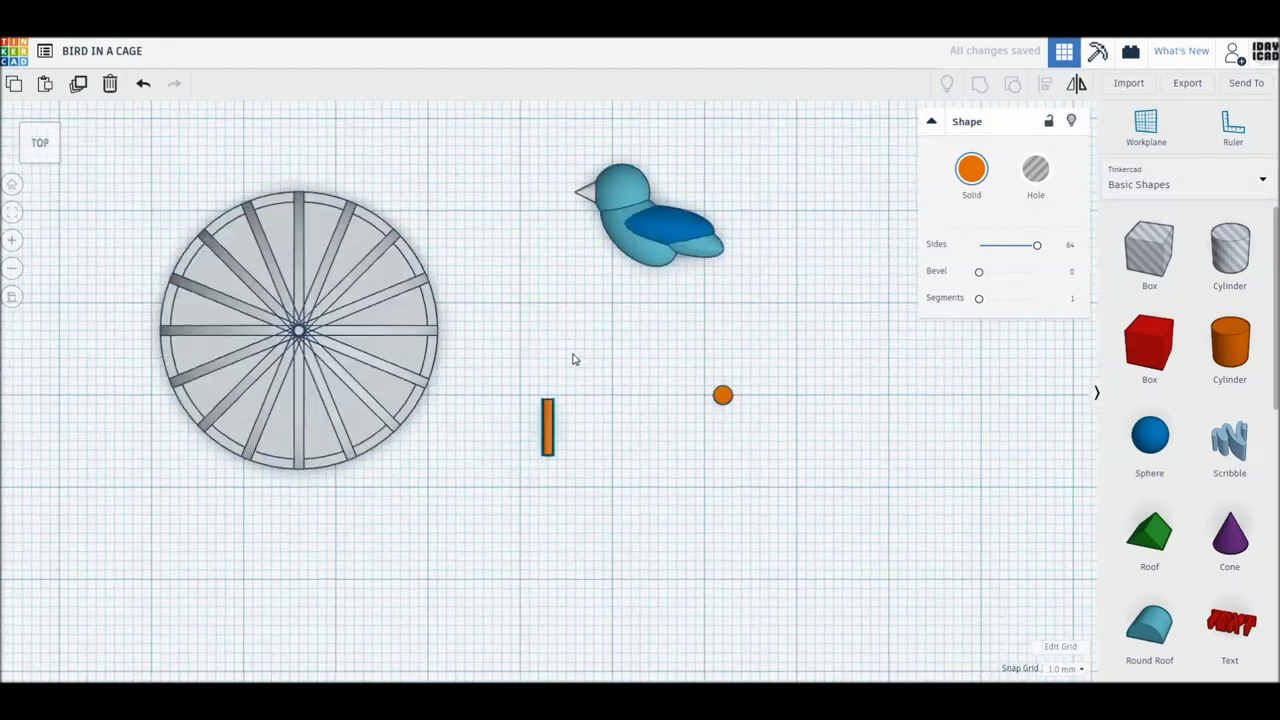
scroll(590, 400, up, 2)
mouse_move(550, 432)
mouse_down()
mouse_move(741, 360)
mouse_move(745, 400)
mouse_up()
drag(806, 463, 688, 366)
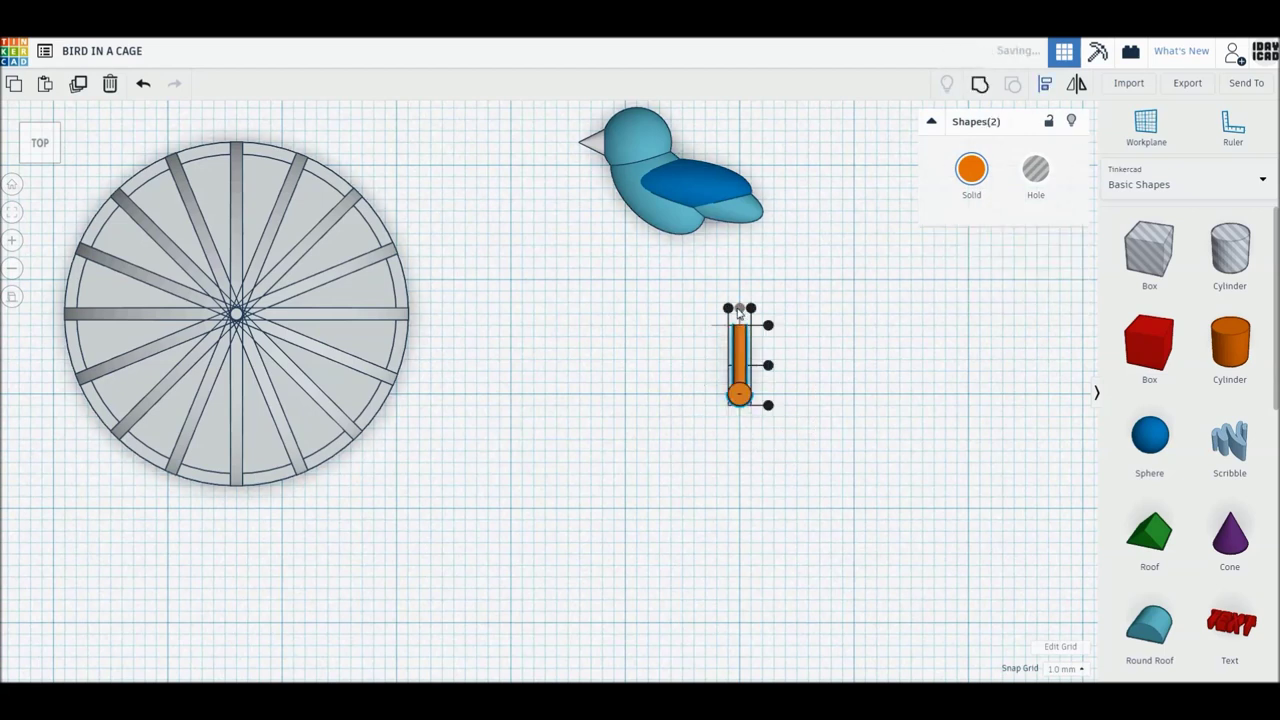
Colour the bar and small cylinder light peach and duplicate them
click(808, 390)
drag(786, 445, 720, 372)
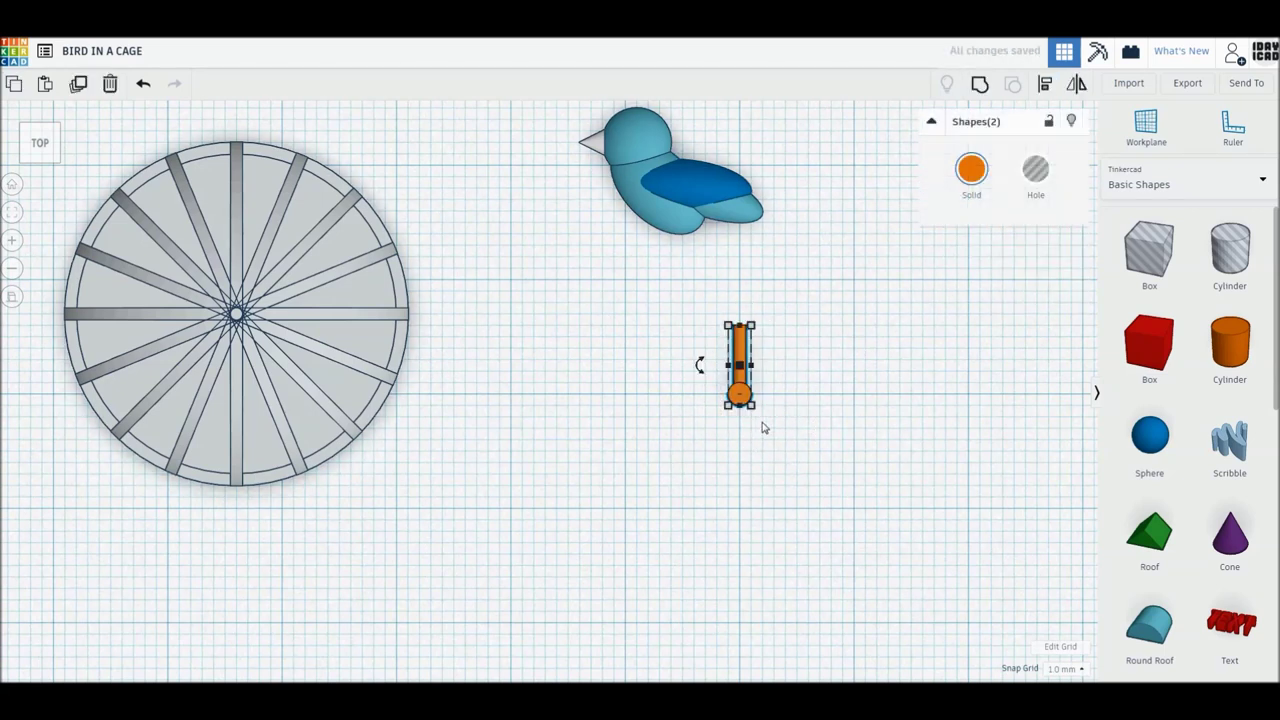
click(971, 169)
click(1006, 264)
right_drag(880, 330, 697, 388)
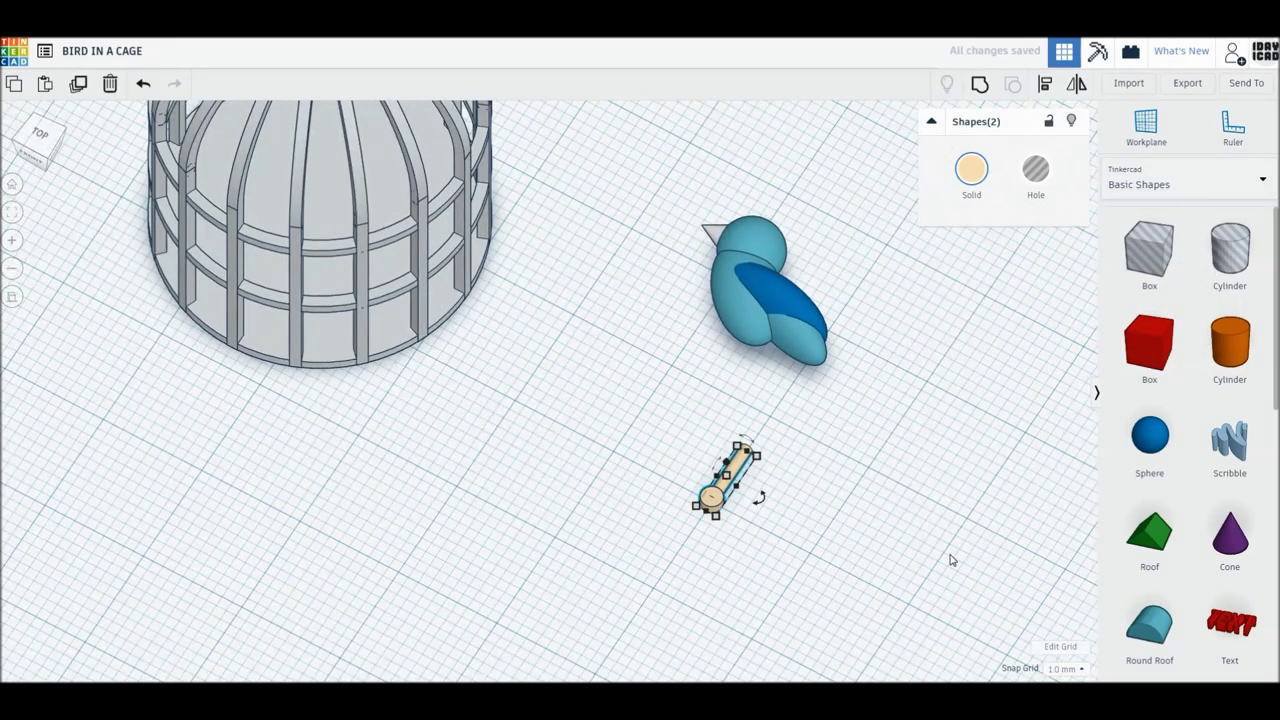
key(ctrl+d)
Align the bird and perch, centring the perch under the bird
drag(880, 592, 646, 396)
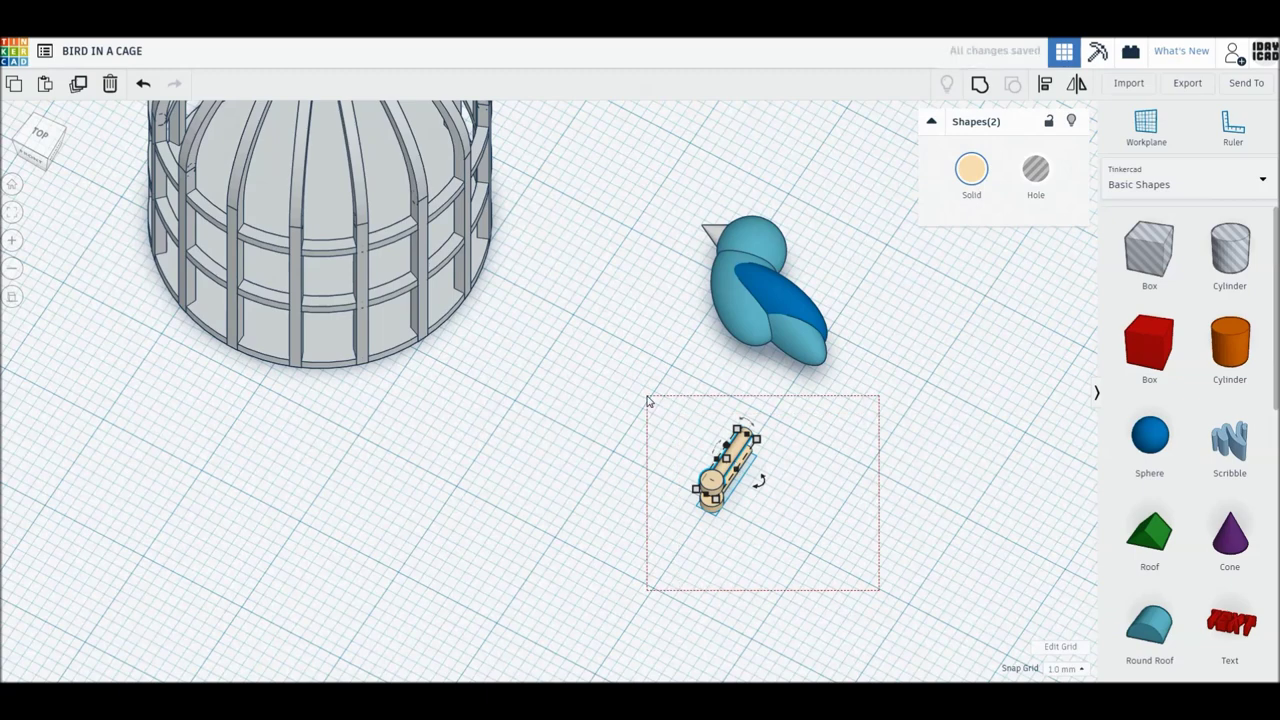
drag(856, 600, 669, 232)
key(l)
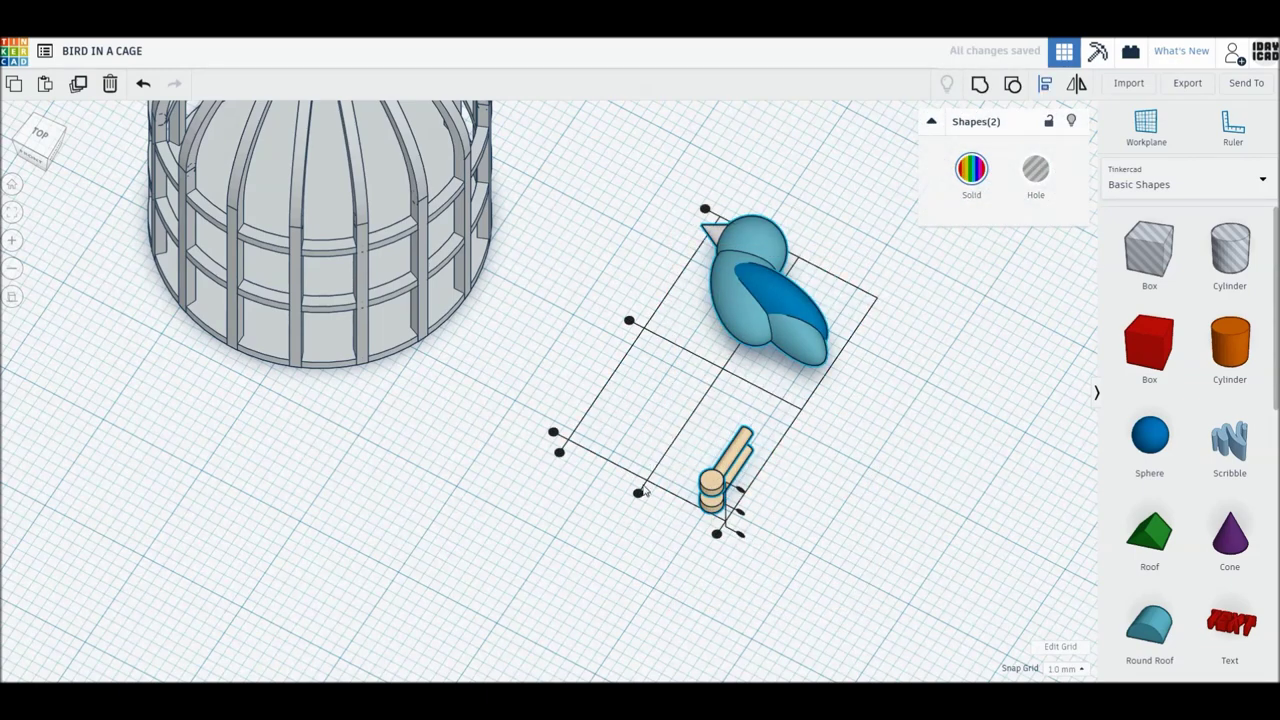
click(639, 493)
click(553, 433)
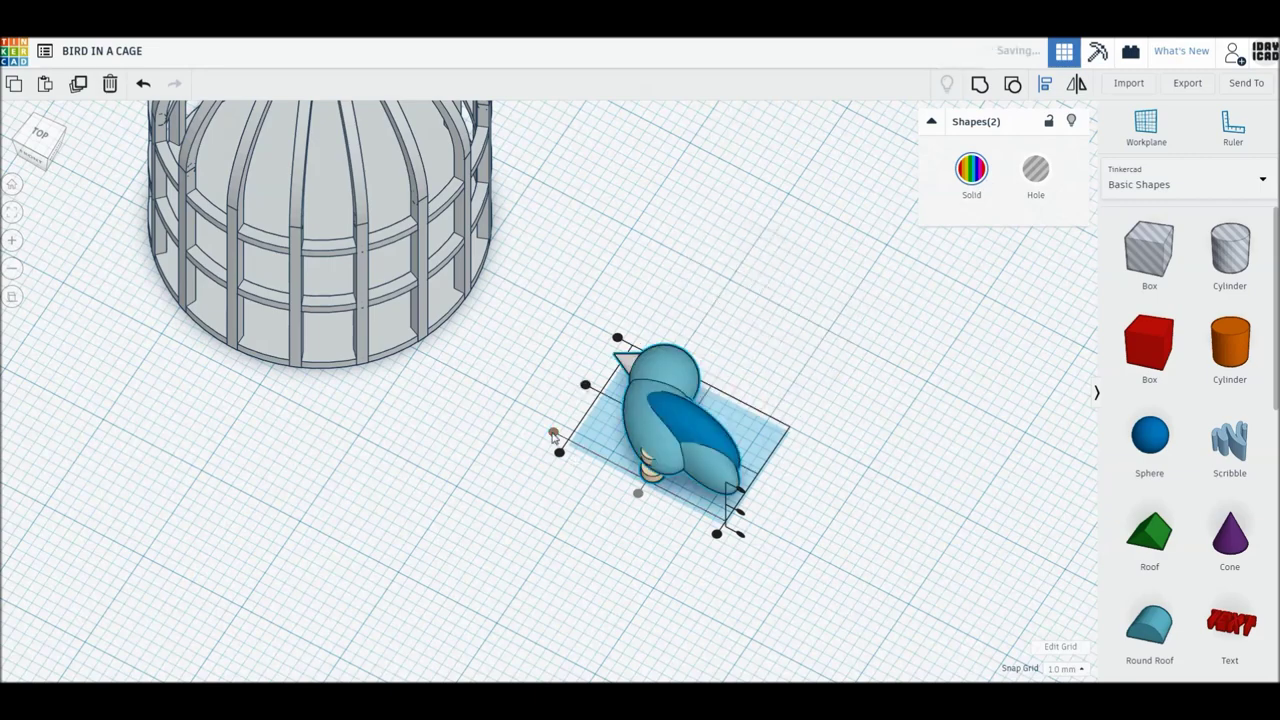
click(735, 515)
click(697, 551)
Nudge the bird with the arrow keys until it sits on the perch
click(695, 395)
key(Up)
key(Up)
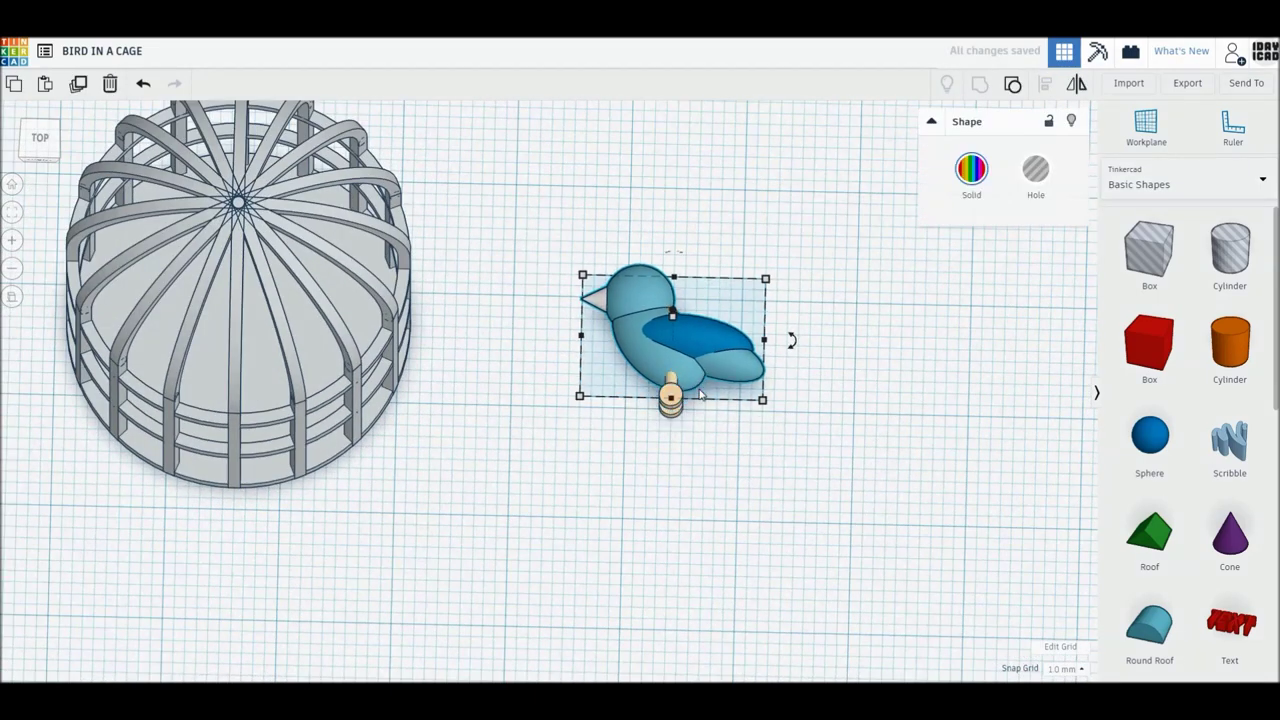
key(Up)
right_drag(699, 455, 701, 491)
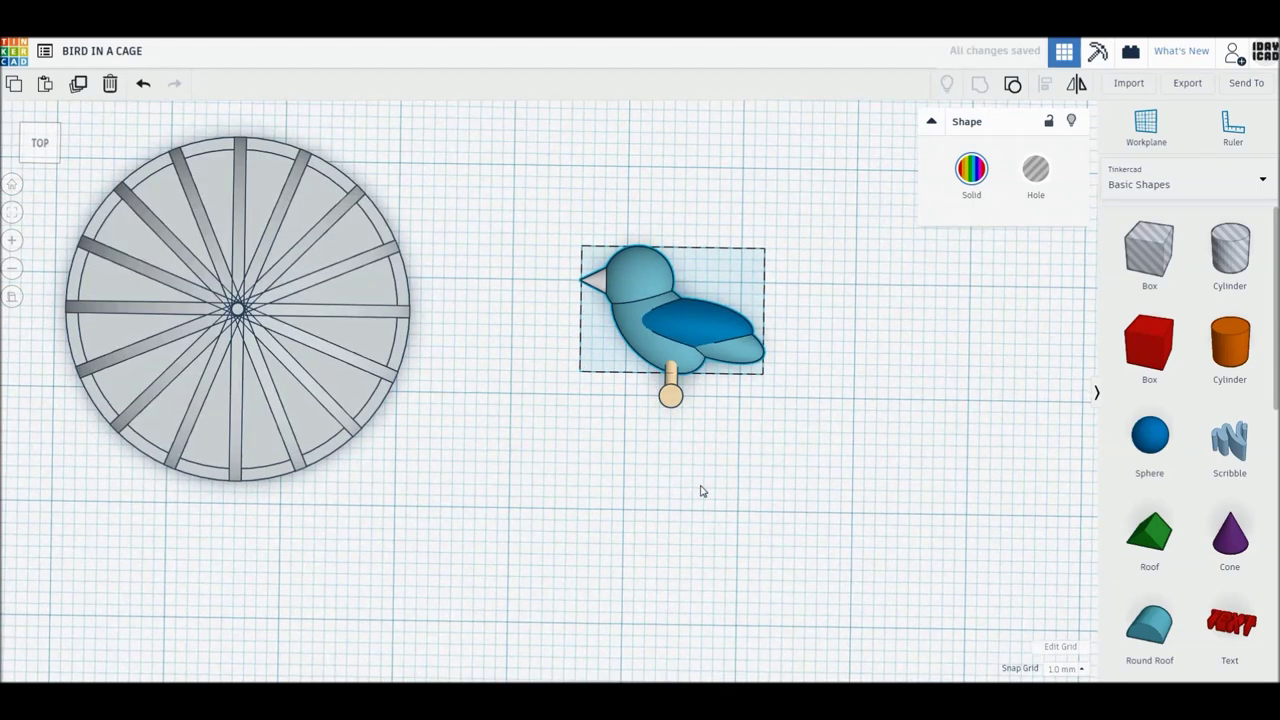
key(Right)
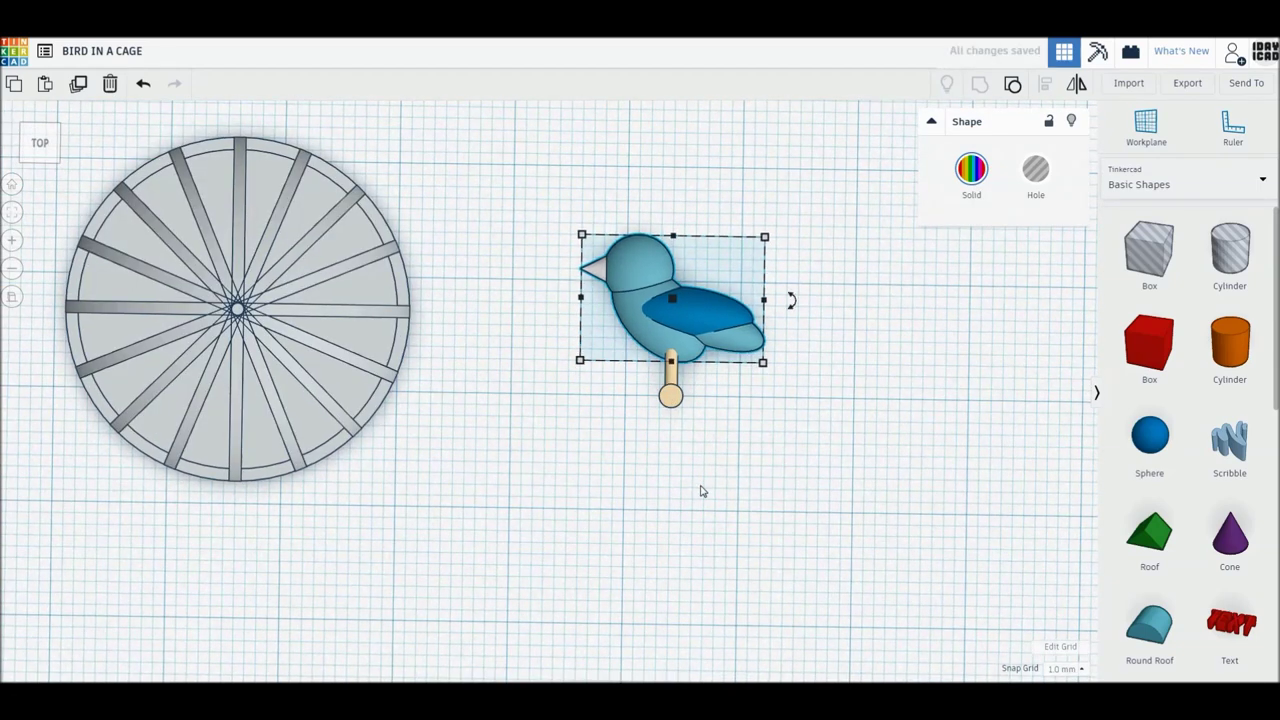
key(Down)
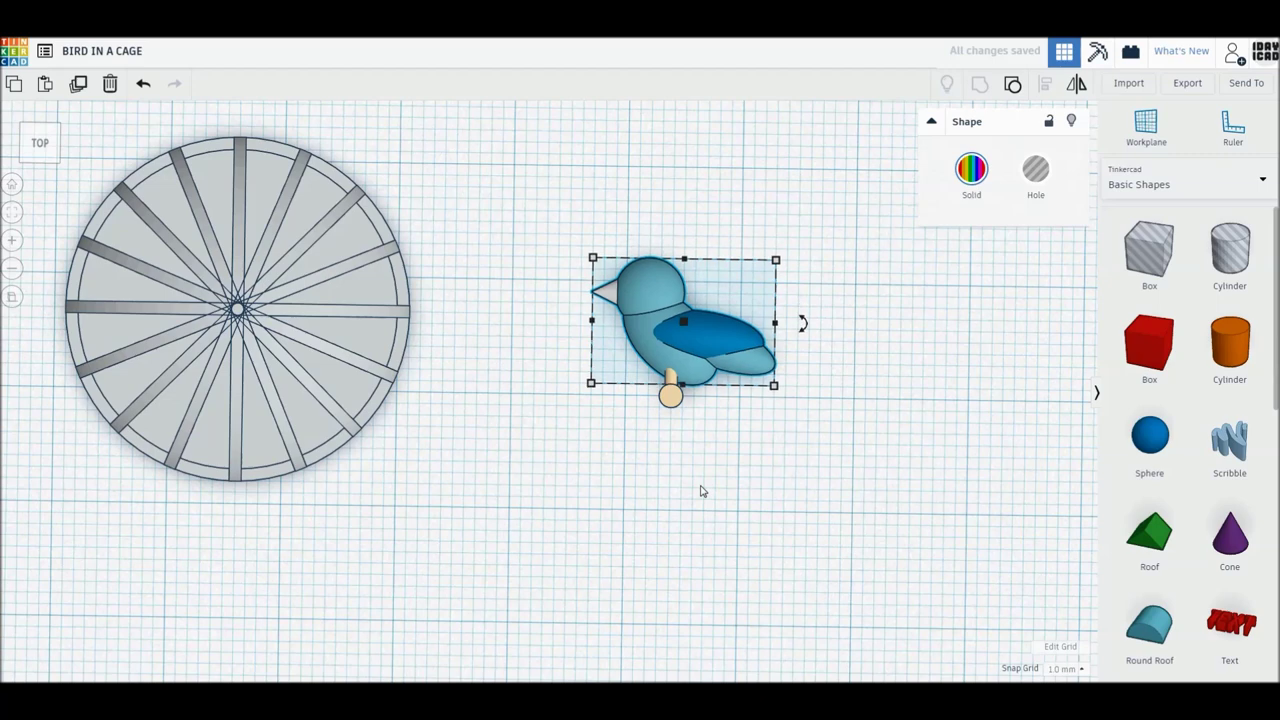
key(Up)
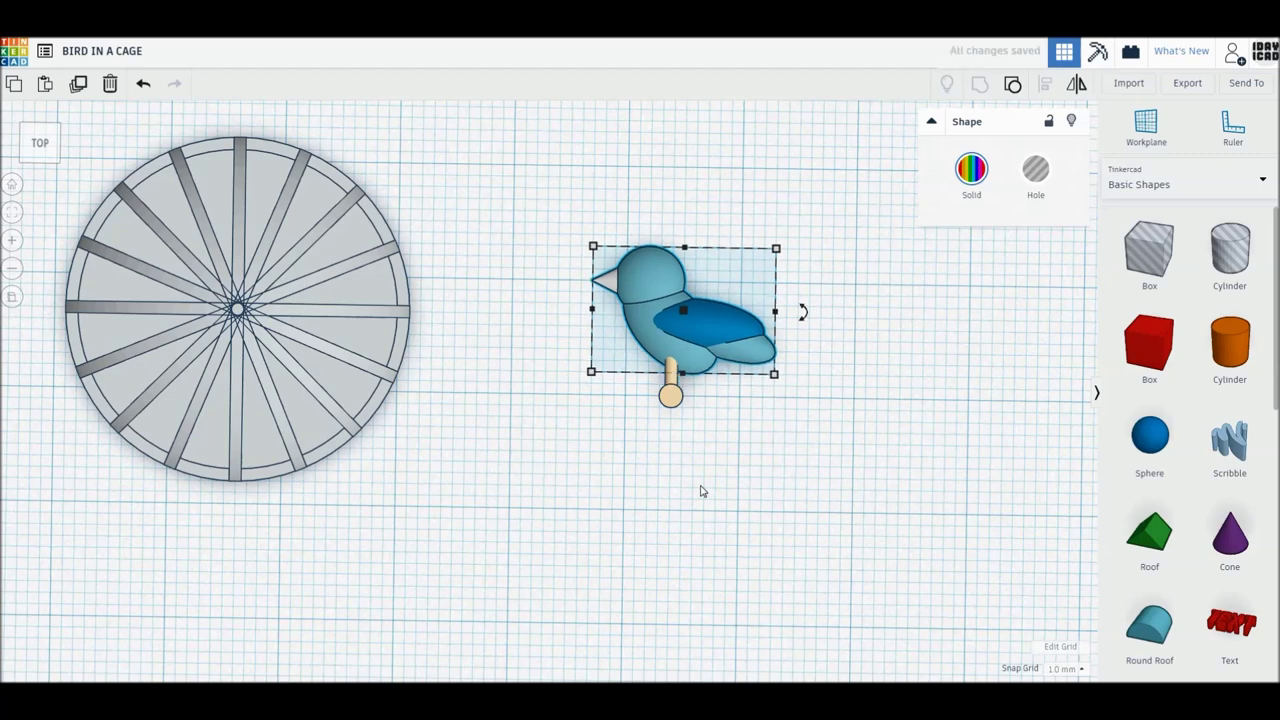
key(Left)
click(700, 491)
Select the bird and perch together and group them into one shape
drag(757, 497, 660, 388)
key(Escape)
drag(849, 449, 577, 220)
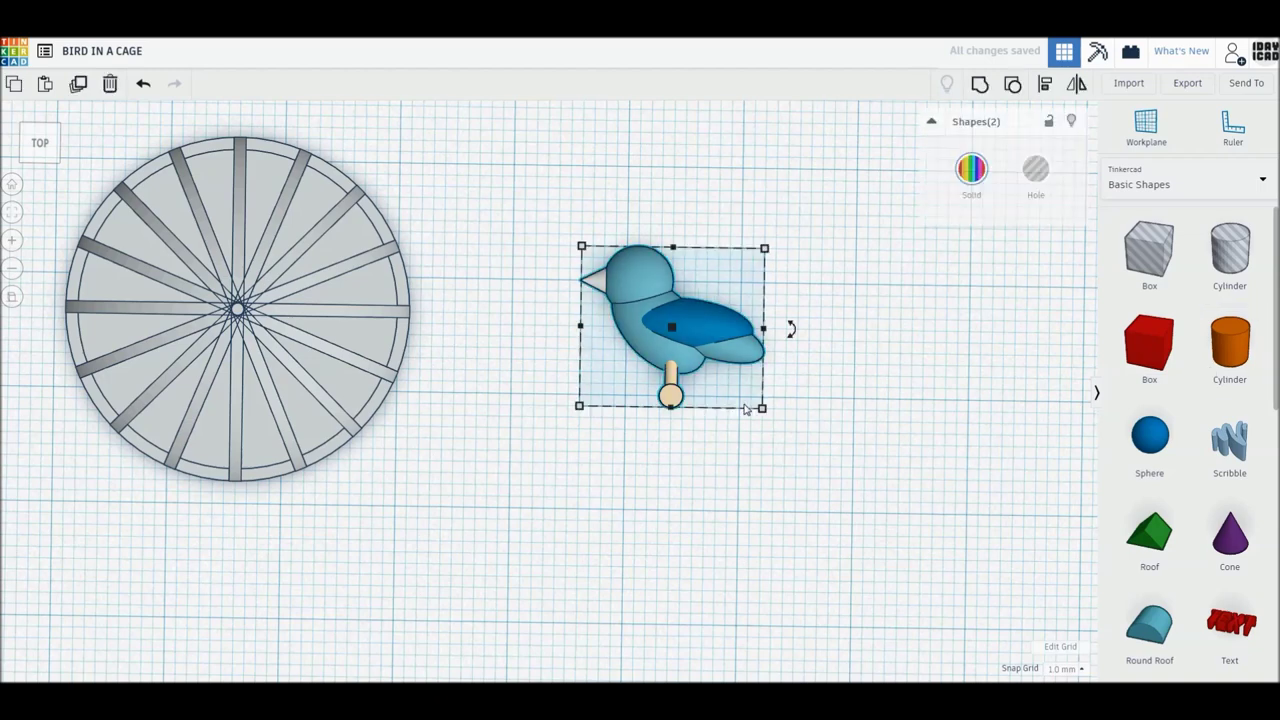
key(ctrl+g)
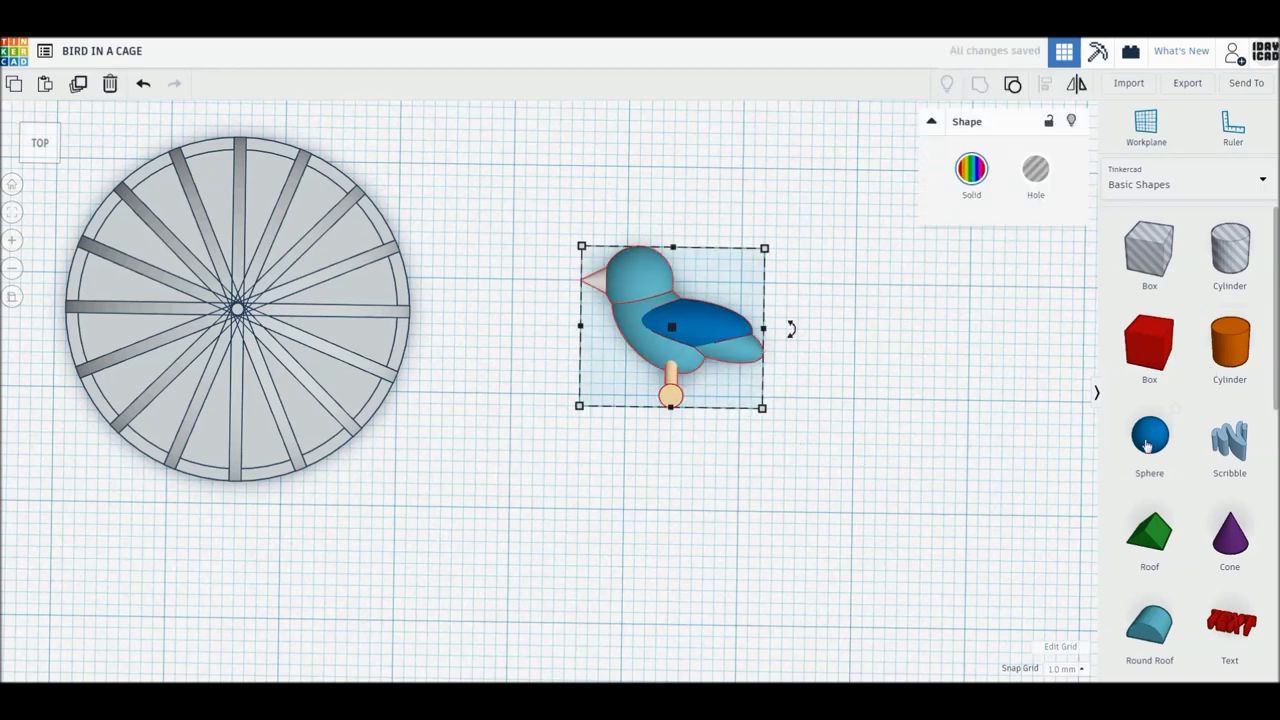
Add a sphere right of the bird and size it 6 × 6 with height 7
drag(1148, 445, 887, 457)
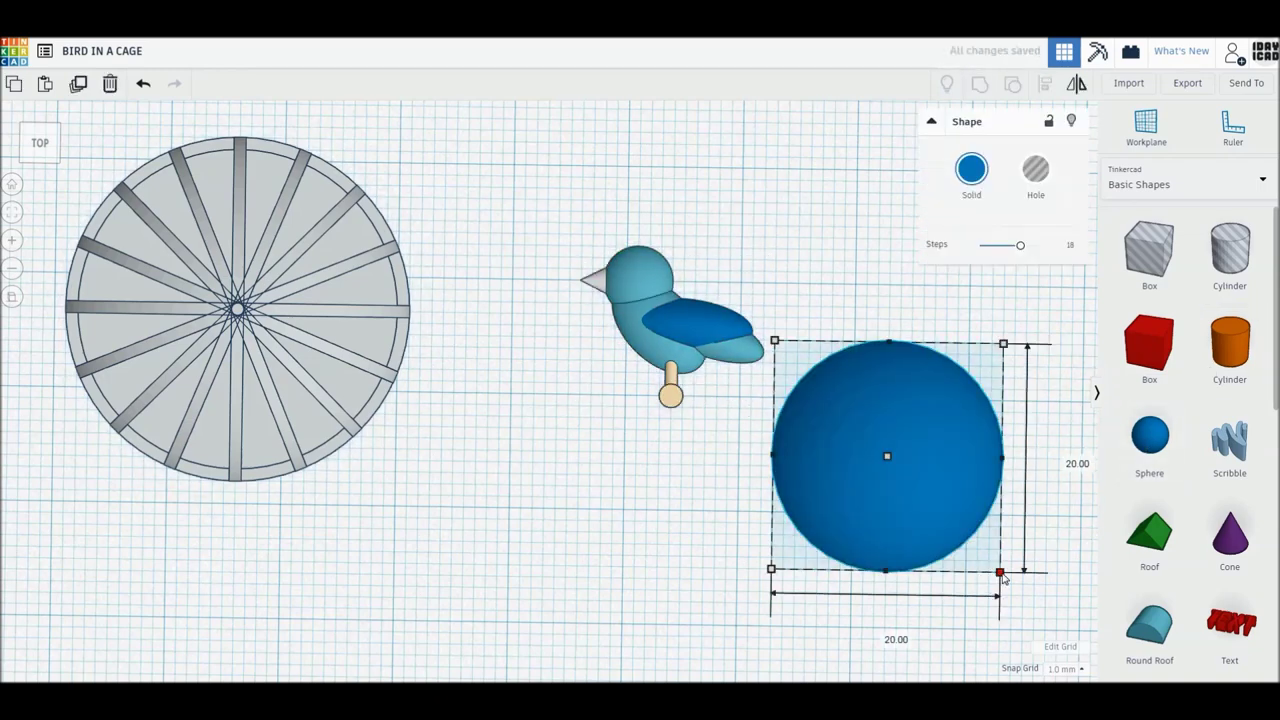
drag(1003, 578, 914, 477)
right_drag(914, 477, 836, 354)
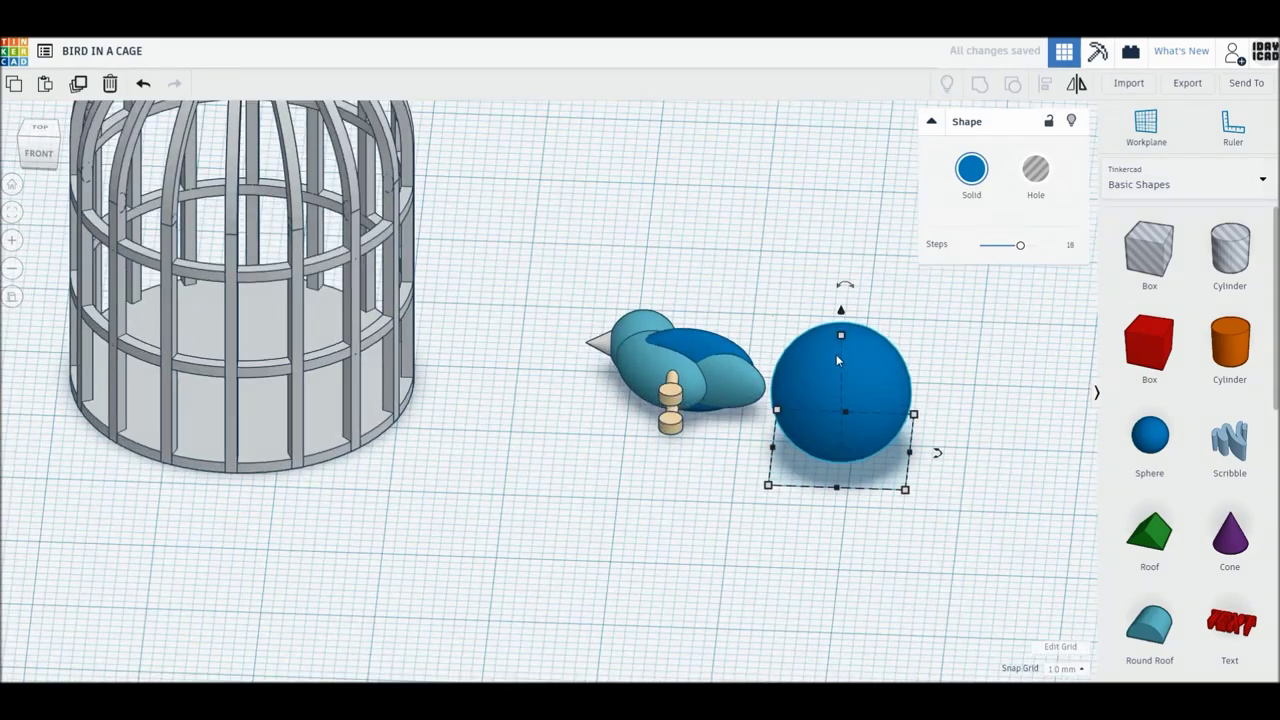
text(70)
key(Return)
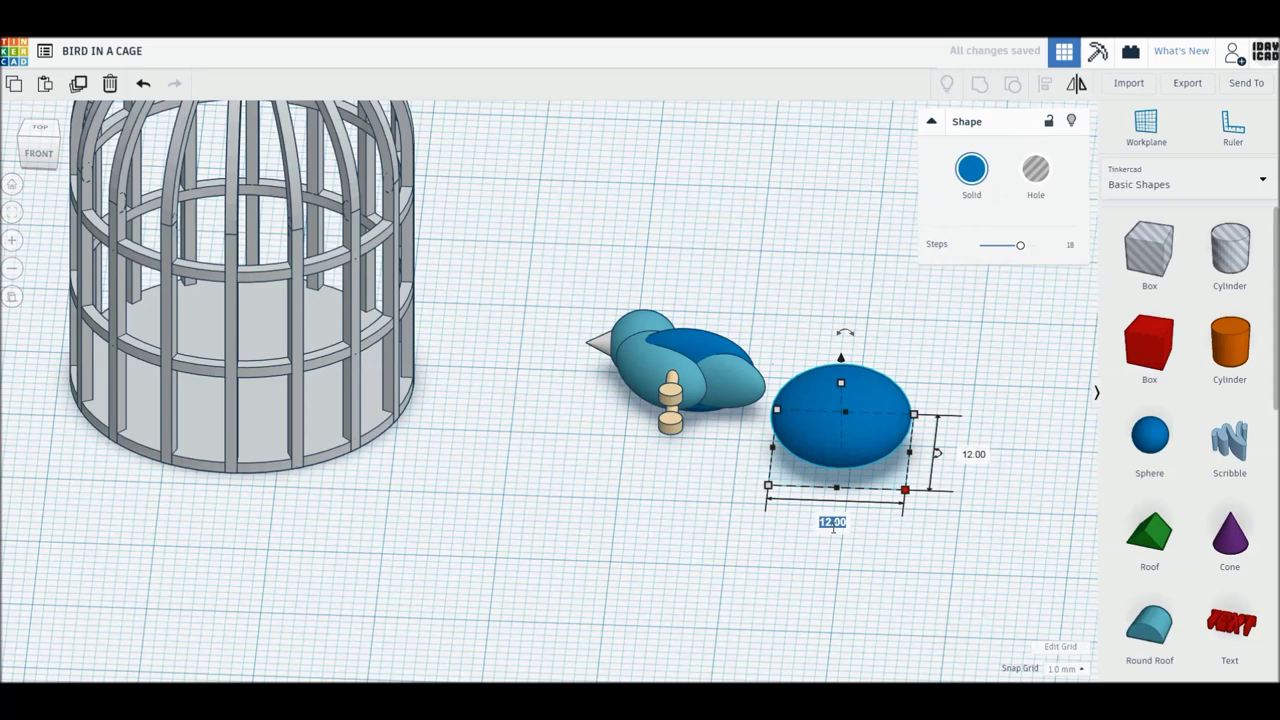
text(6)
key(Return)
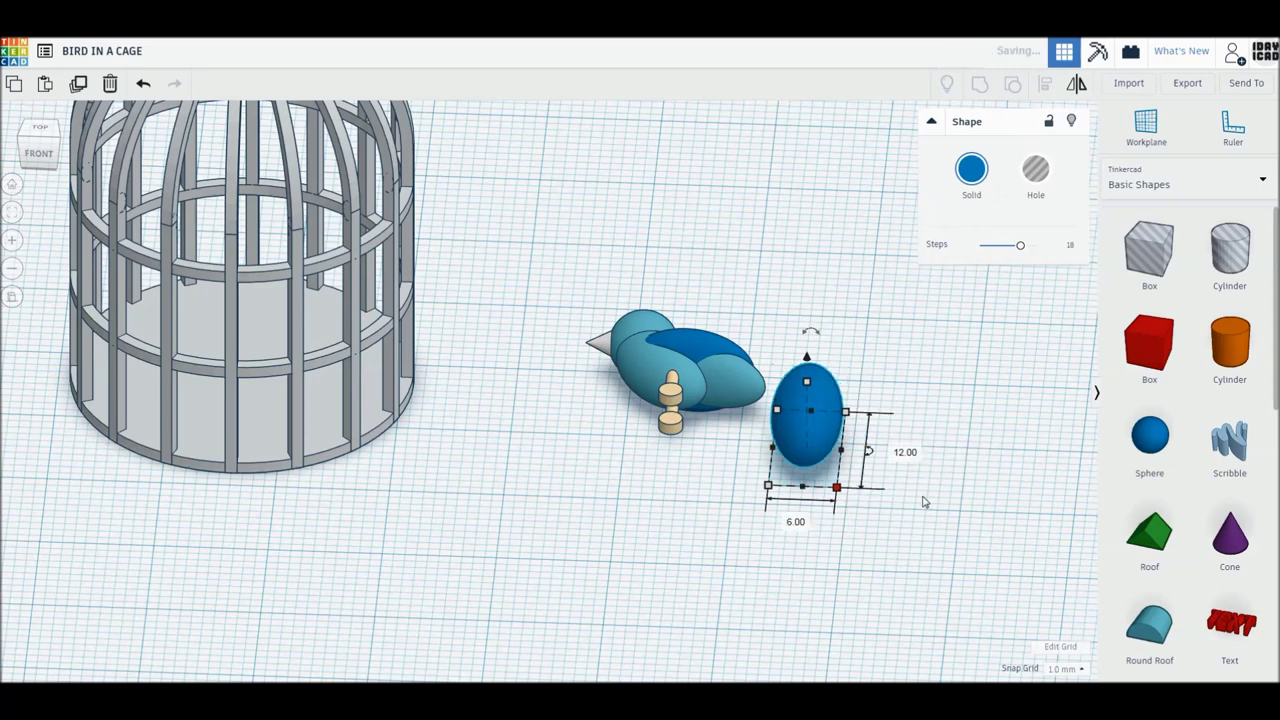
click(904, 452)
text(6)
key(Return)
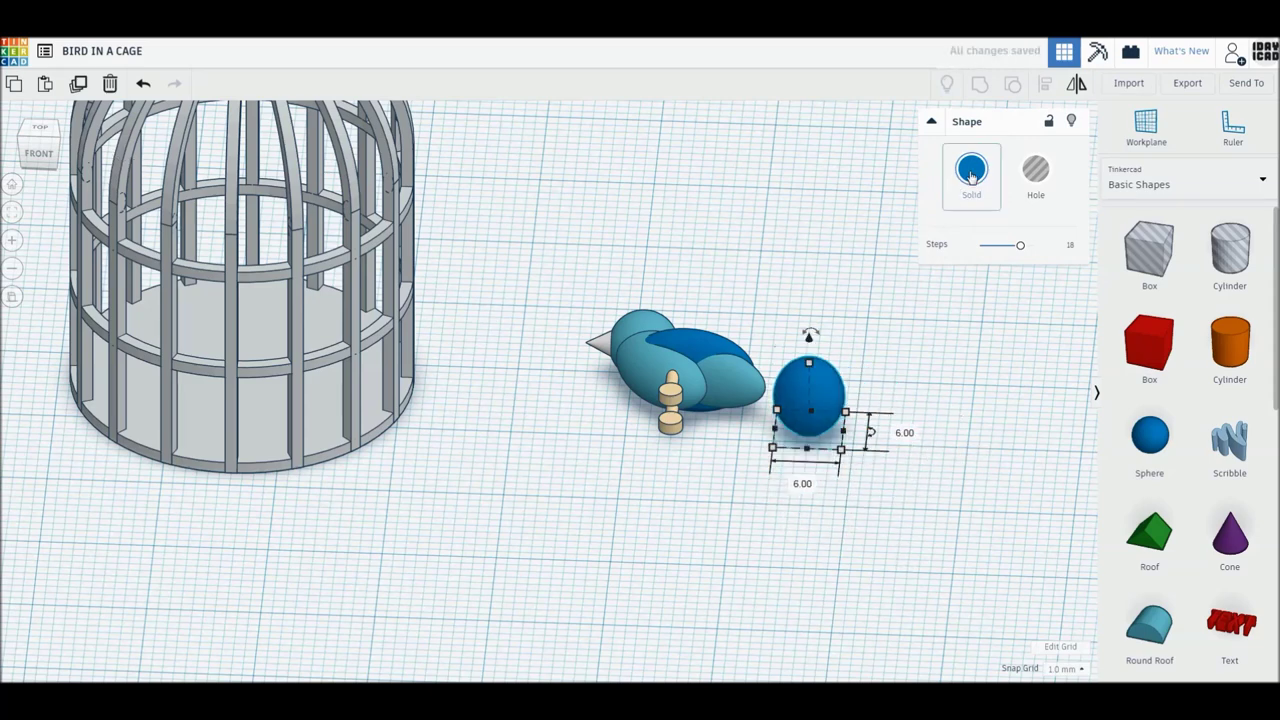
Colour the sphere black and align it with the bird
click(971, 169)
click(1221, 315)
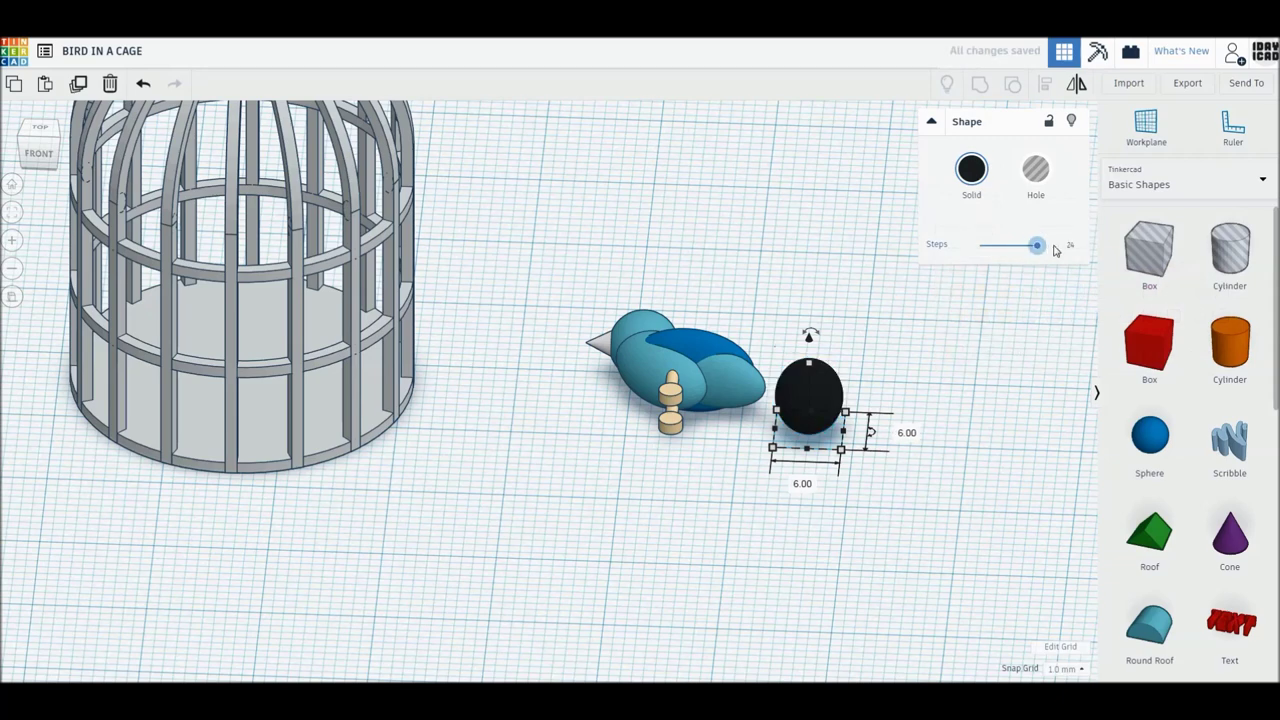
drag(995, 512, 619, 257)
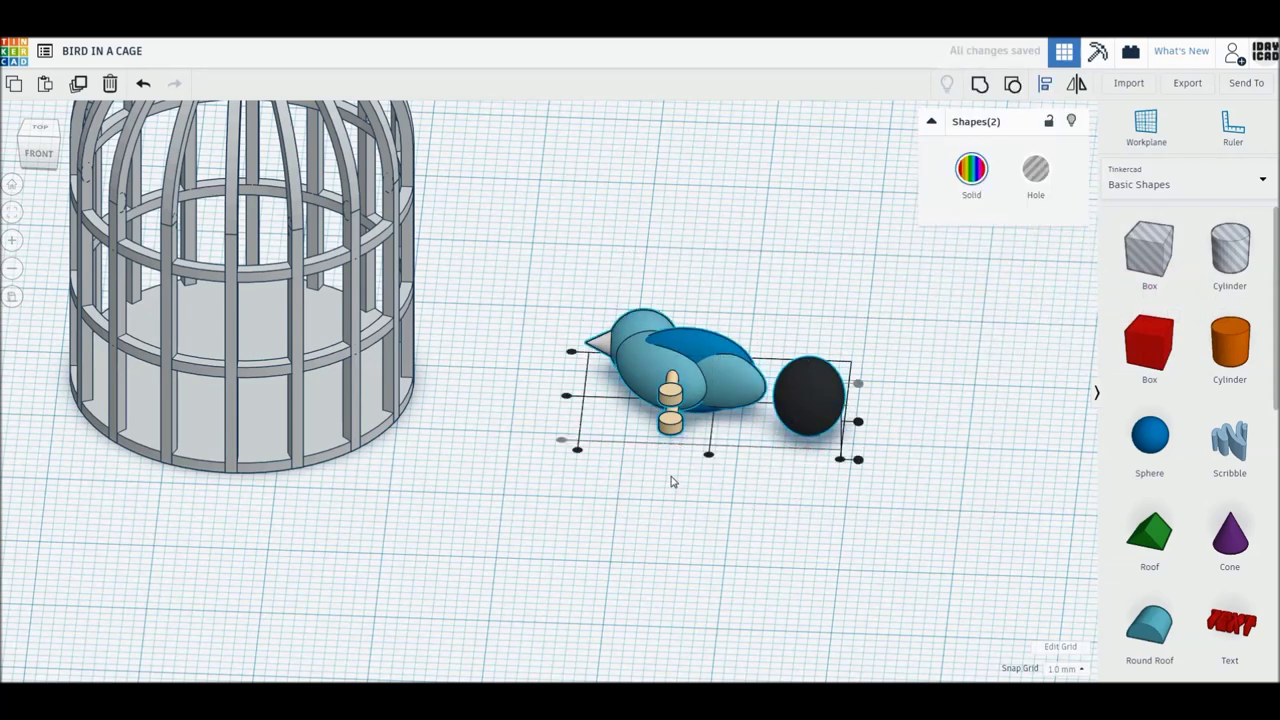
click(708, 455)
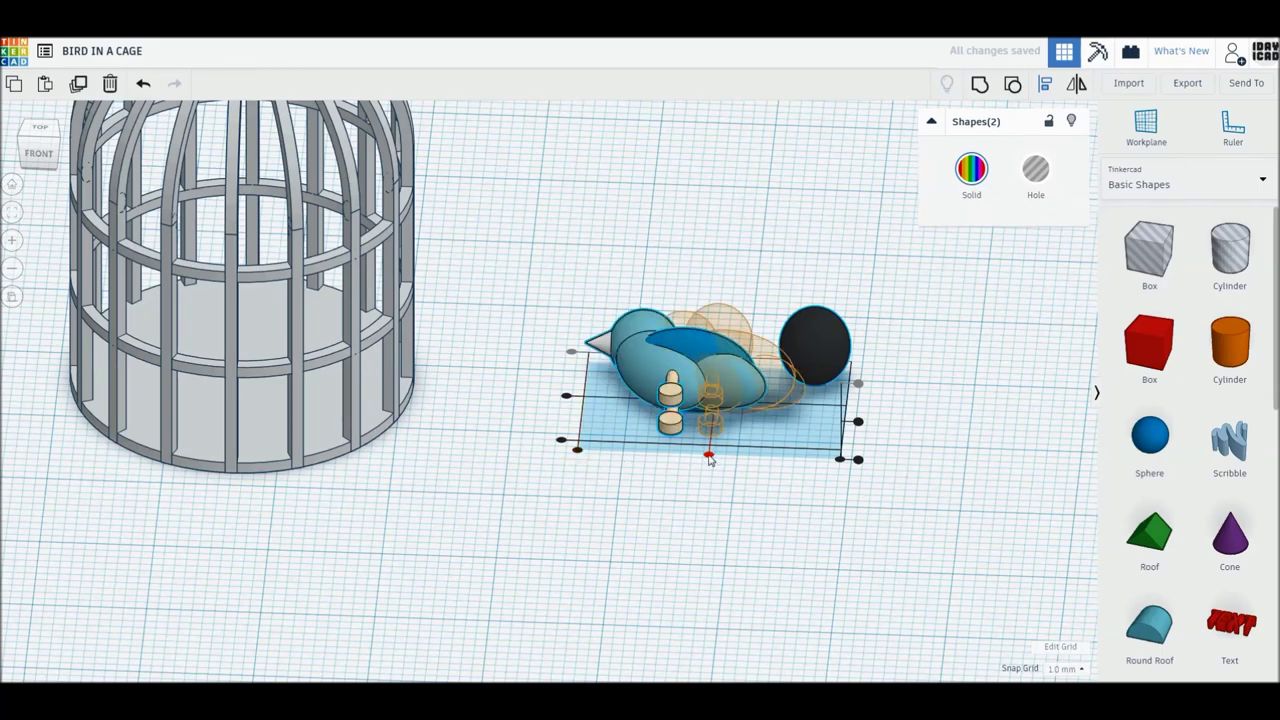
click(708, 455)
click(818, 421)
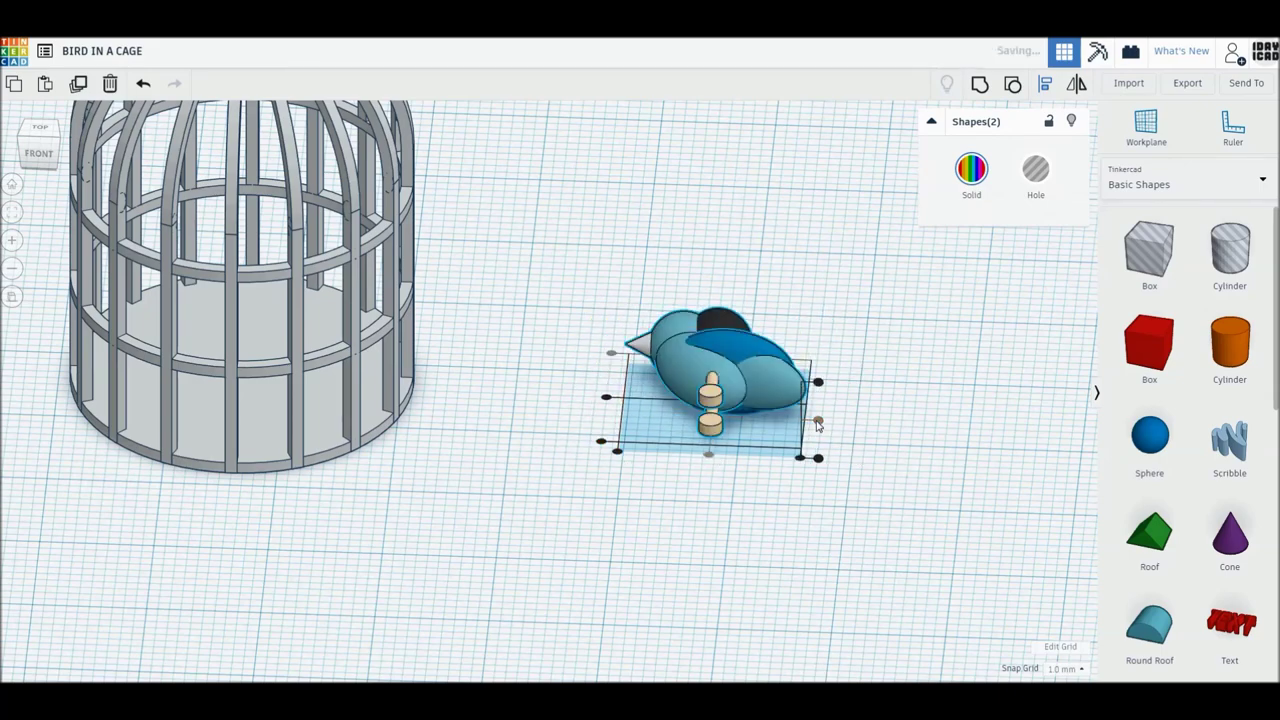
click(845, 474)
Move the sphere onto the head and shrink it to a 3 mm eye
click(40, 127)
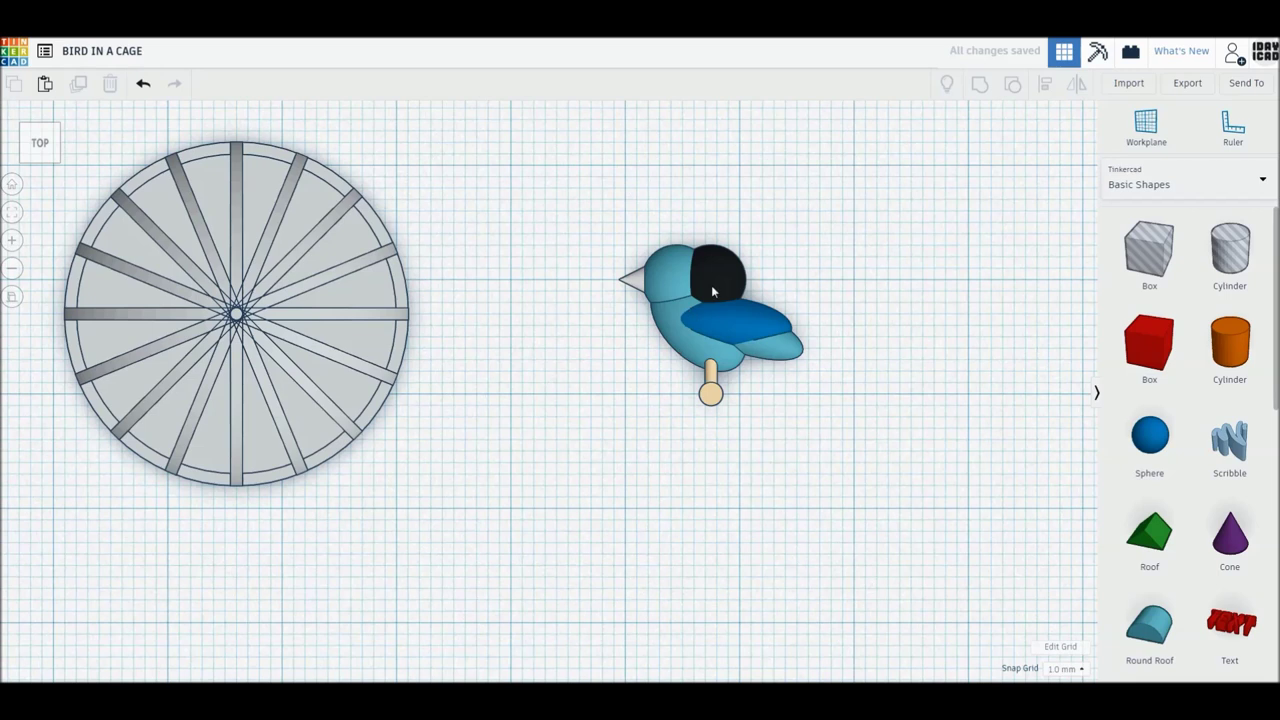
click(711, 290)
key(Left)
key(Left)
key(Left)
drag(711, 316, 695, 309)
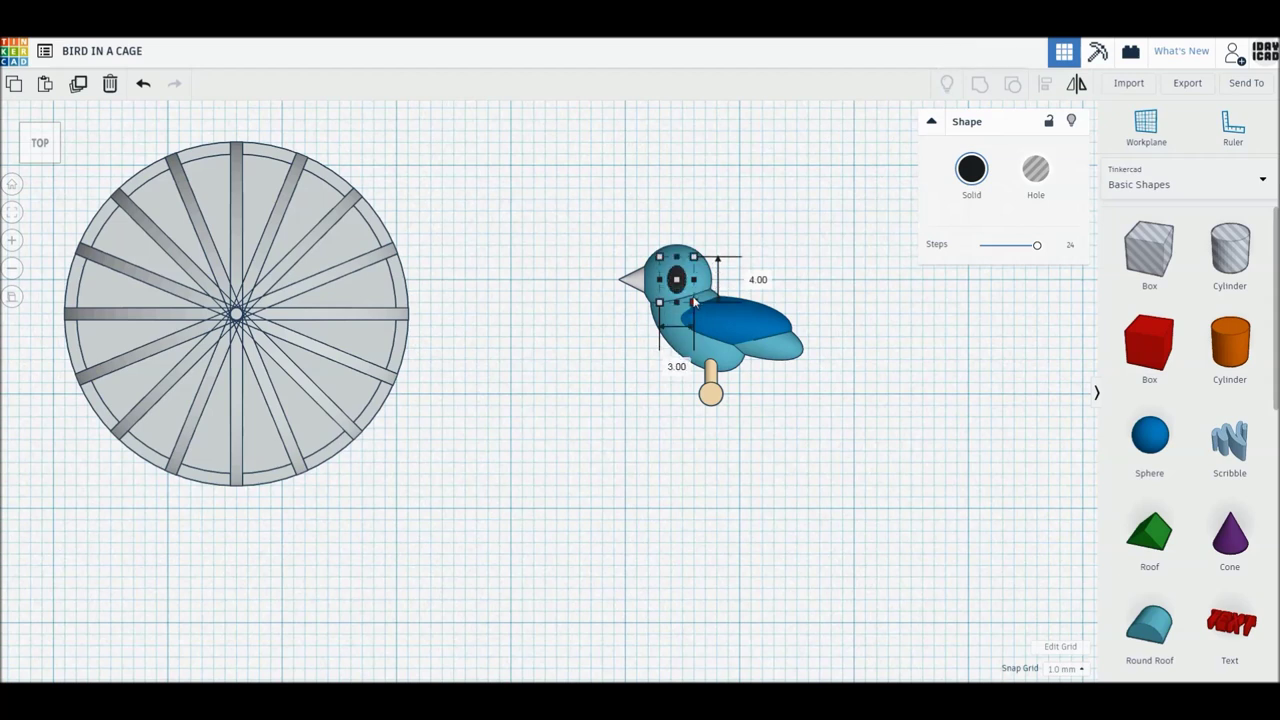
click(758, 280)
text(3)
key(Return)
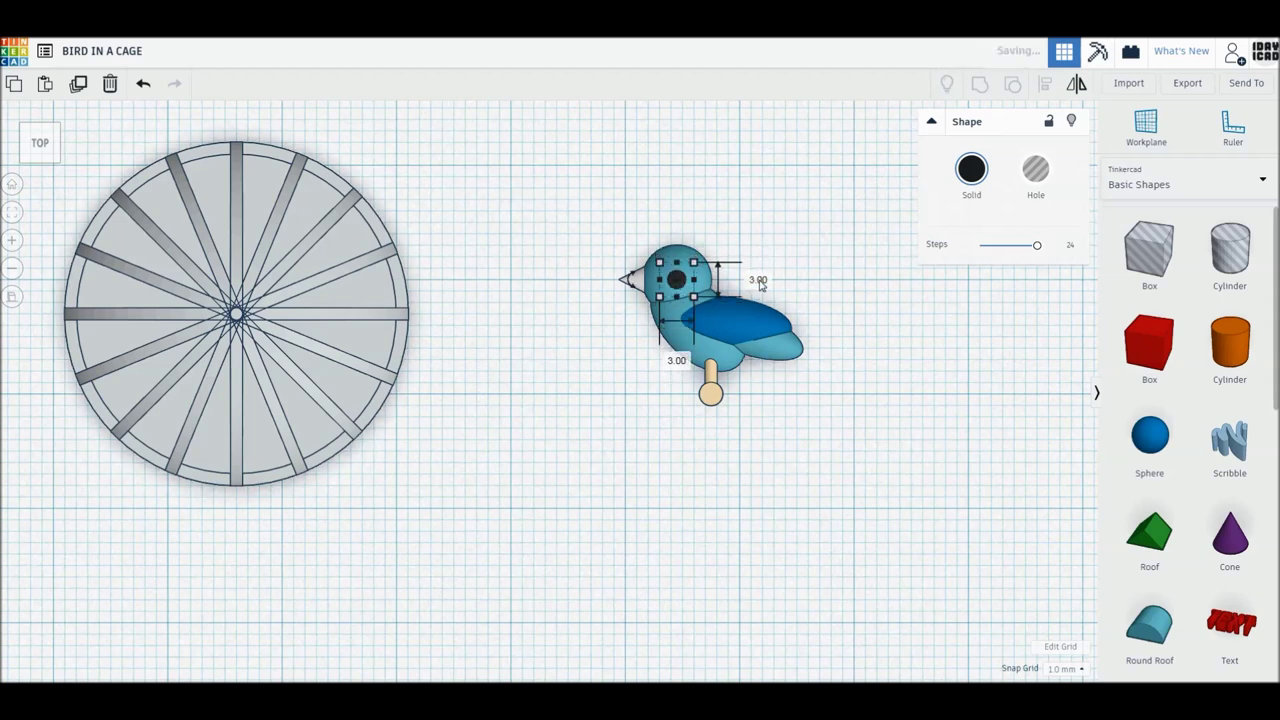
Raise the eye to elevation 6.5 and group it with the bird
click(750, 276)
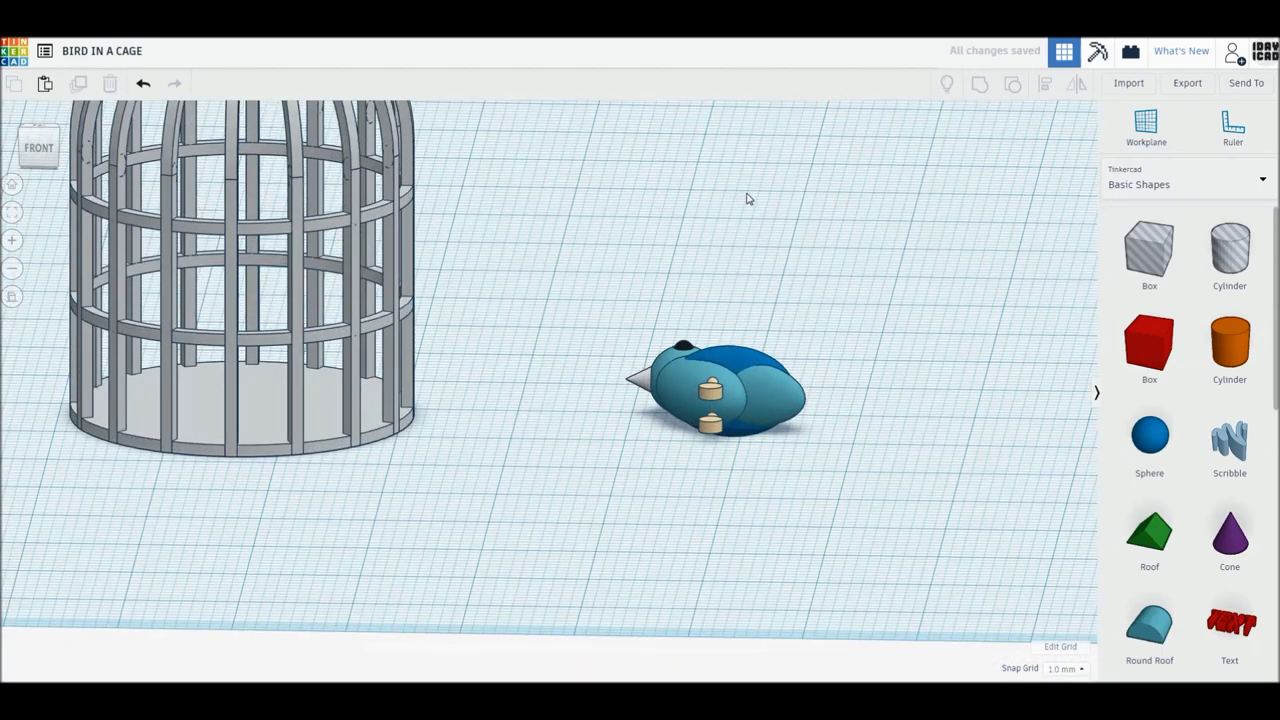
click(684, 330)
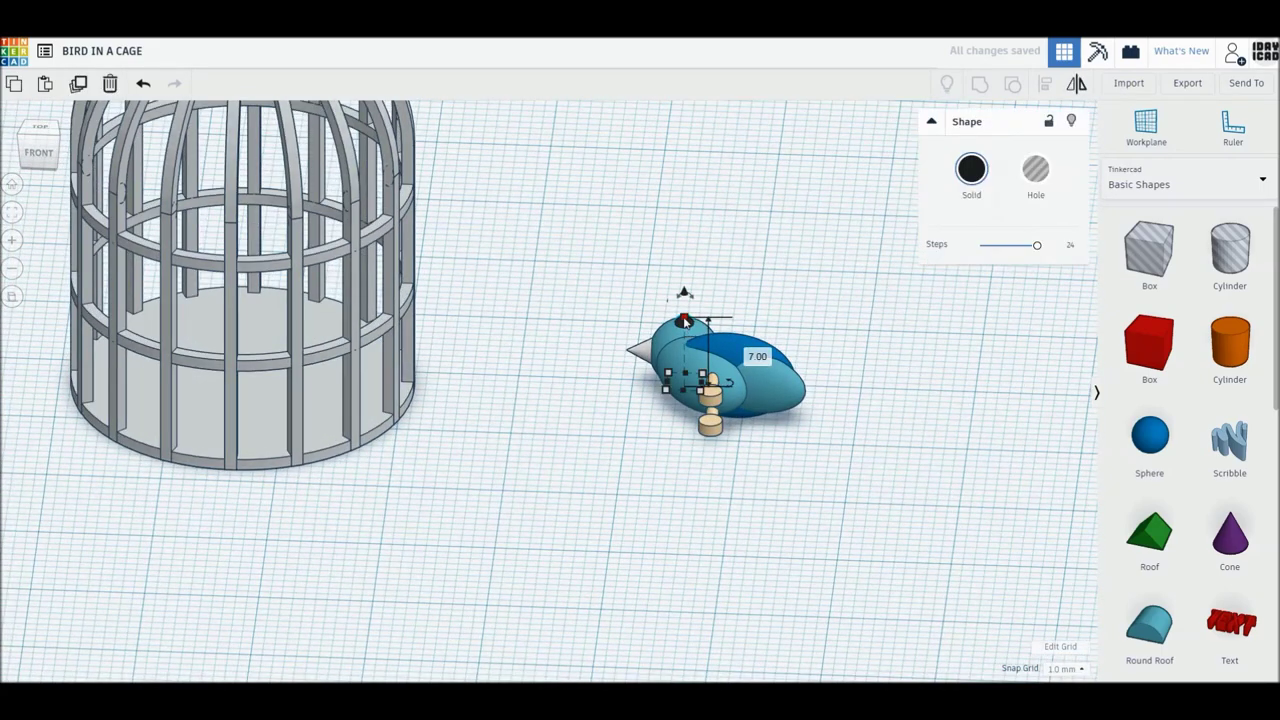
drag(684, 318, 685, 302)
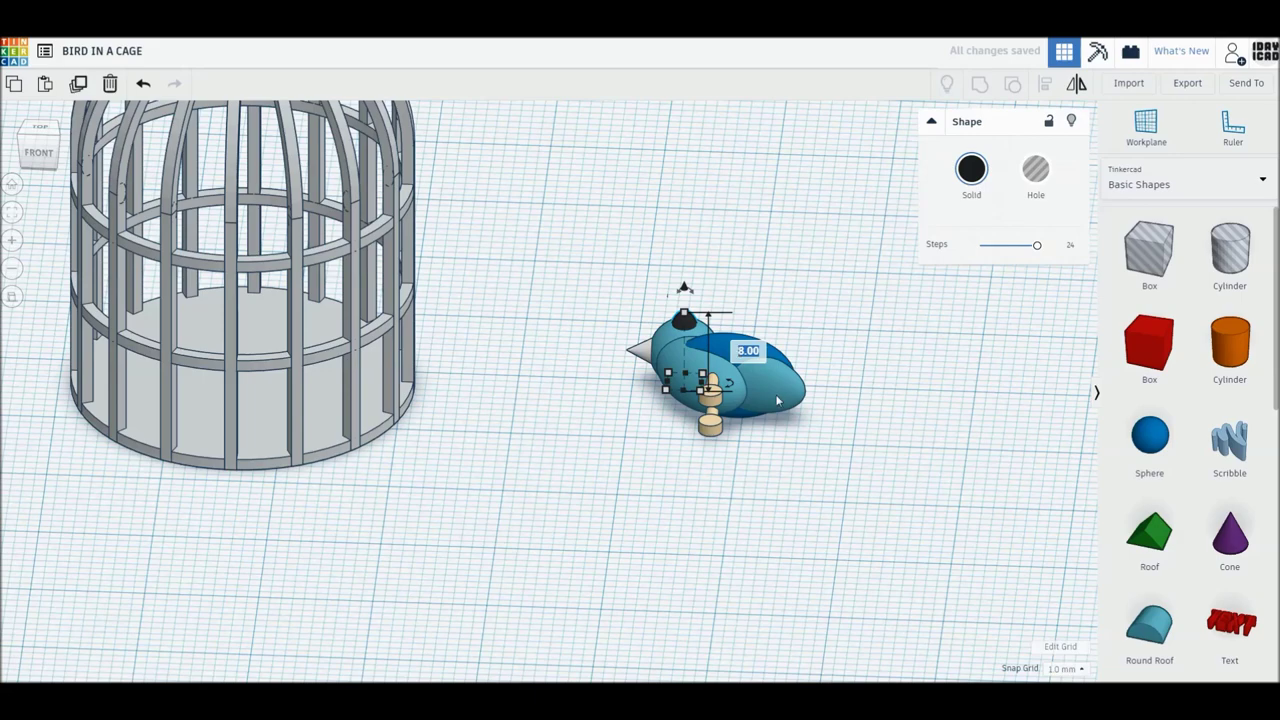
text(6.5)
key(Return)
right_drag(812, 381, 790, 490)
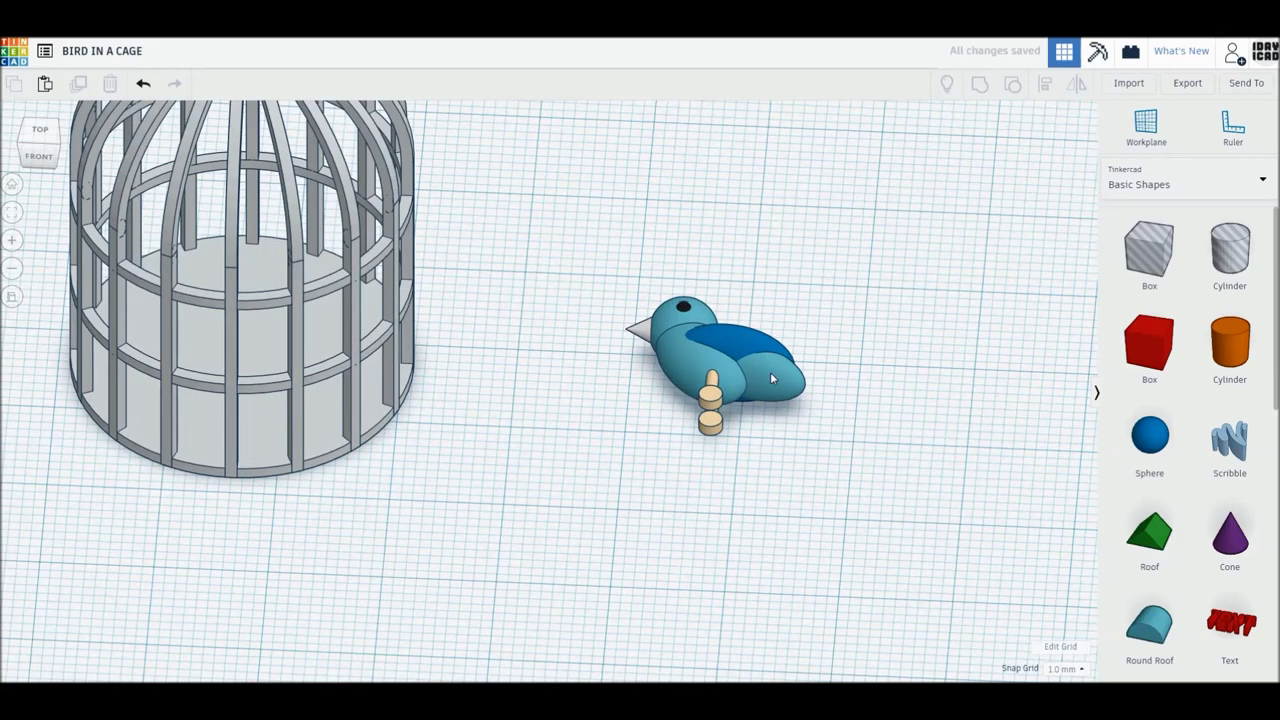
drag(790, 490, 603, 249)
key(ctrl+g)
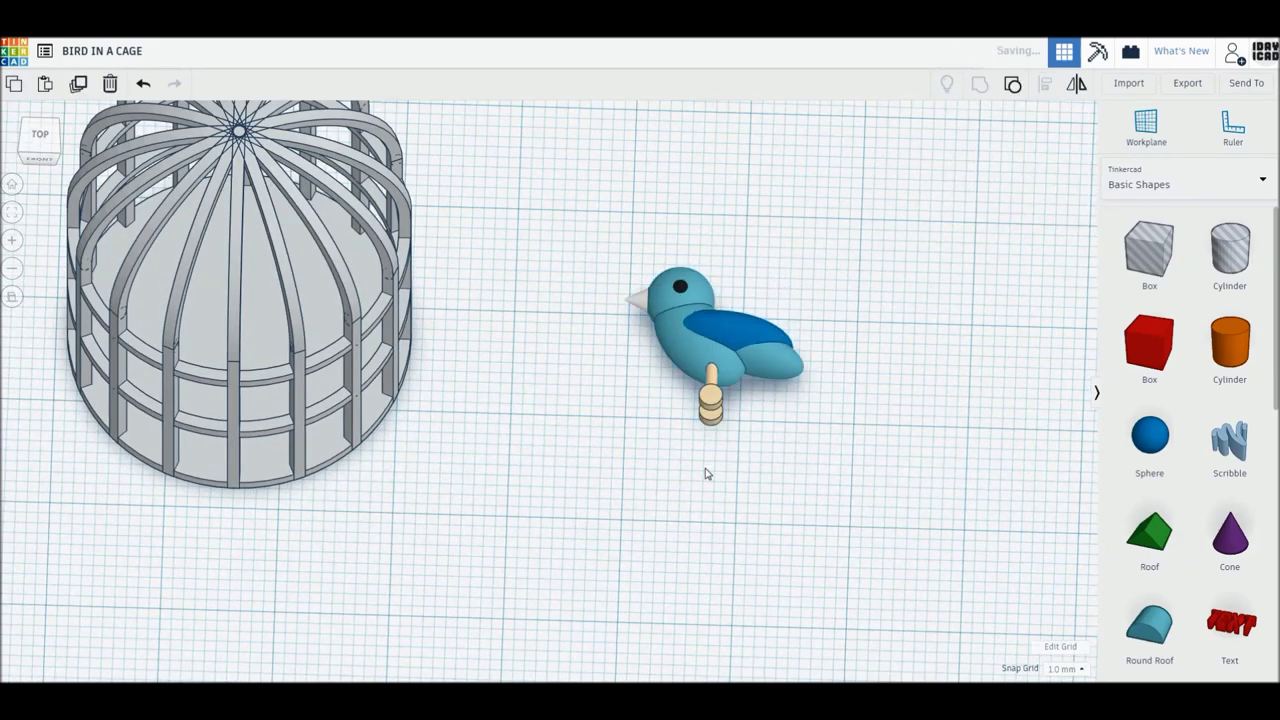
Rotate the bird 90° so it stands upright
right_drag(763, 500, 659, 420)
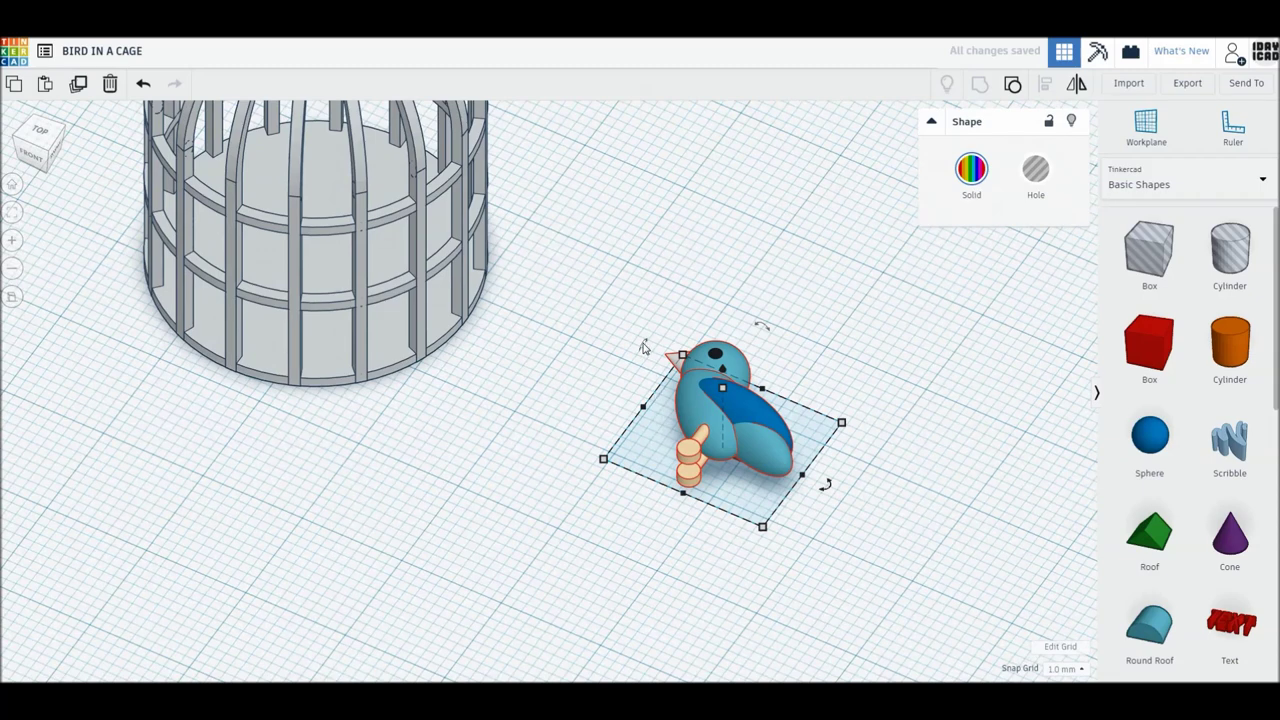
drag(644, 347, 627, 419)
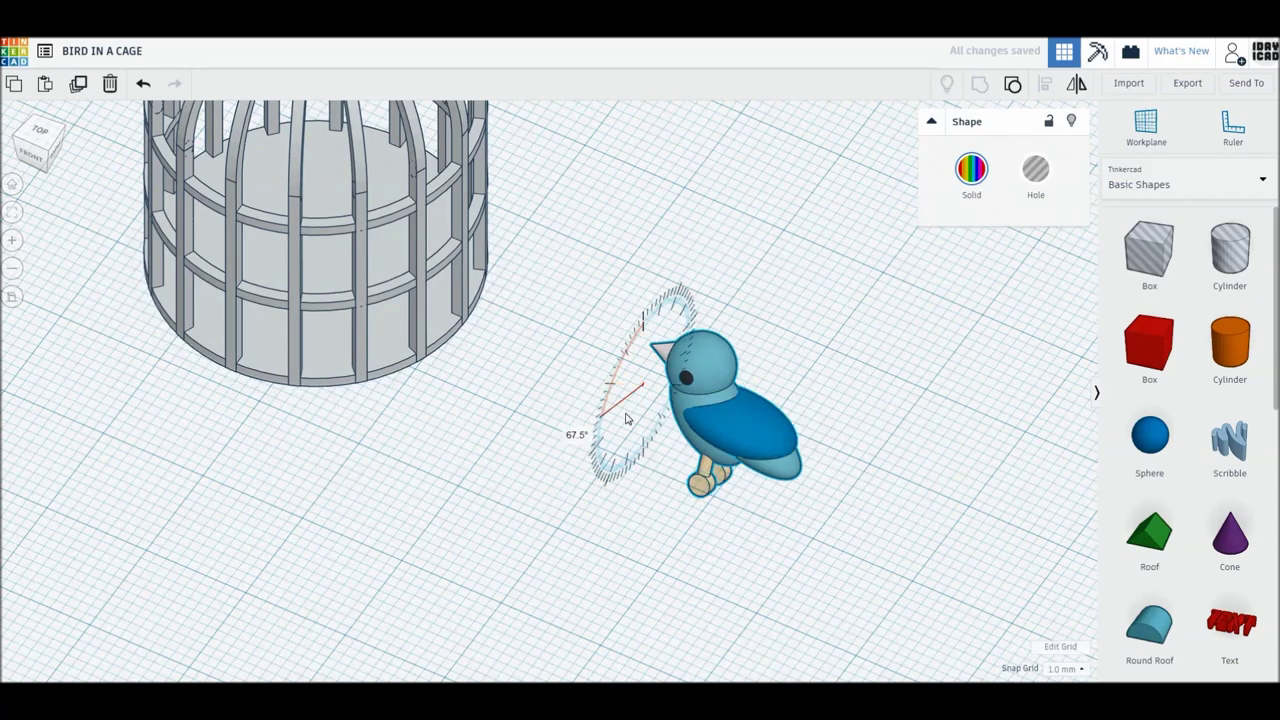
drag(627, 419, 615, 445)
click(905, 368)
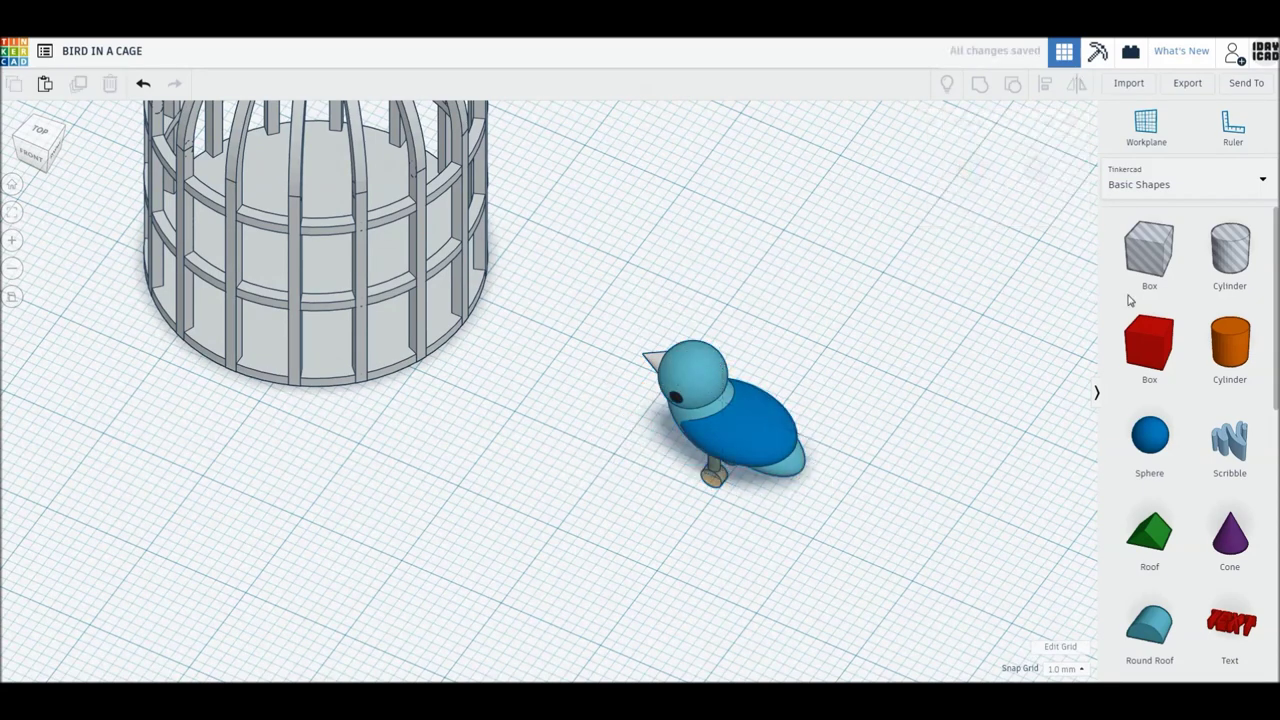
Add a cylinder lying on its side, 1 mm thick and 30 long
click(785, 423)
drag(1220, 366, 490, 462)
mouse_move(343, 434)
mouse_down()
mouse_move(351, 318)
mouse_move(356, 355)
mouse_up()
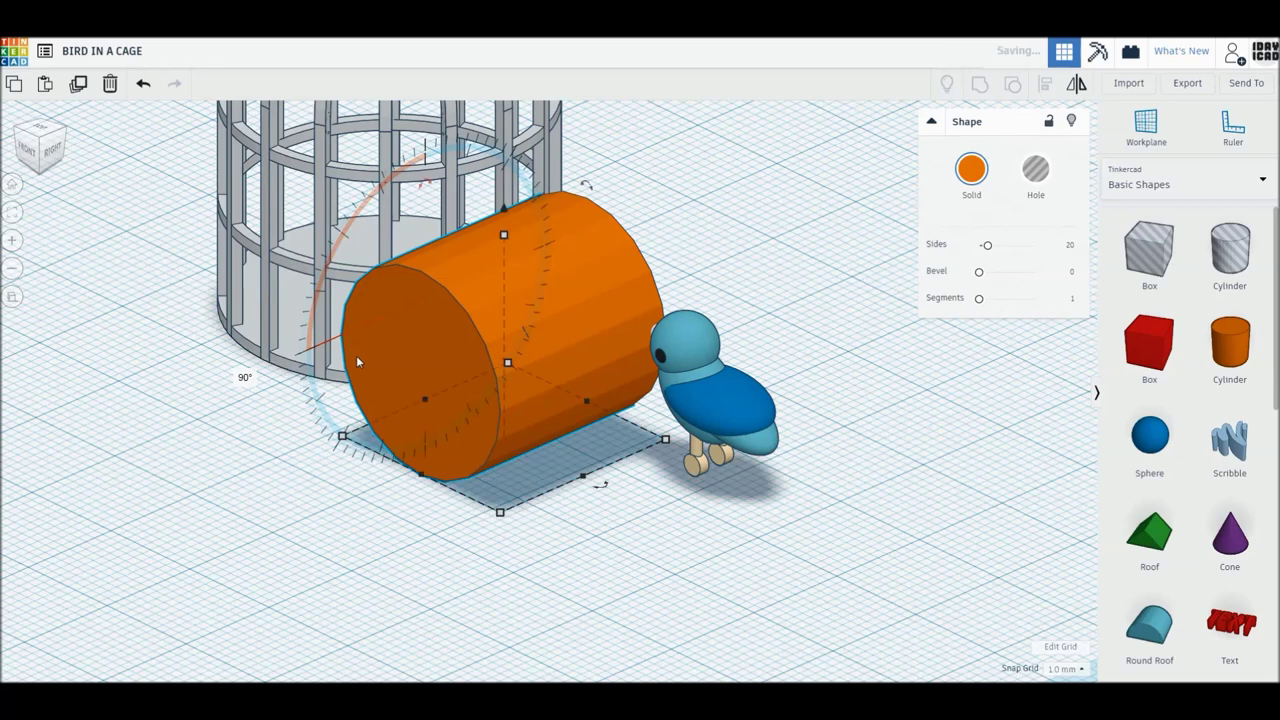
drag(503, 237, 573, 362)
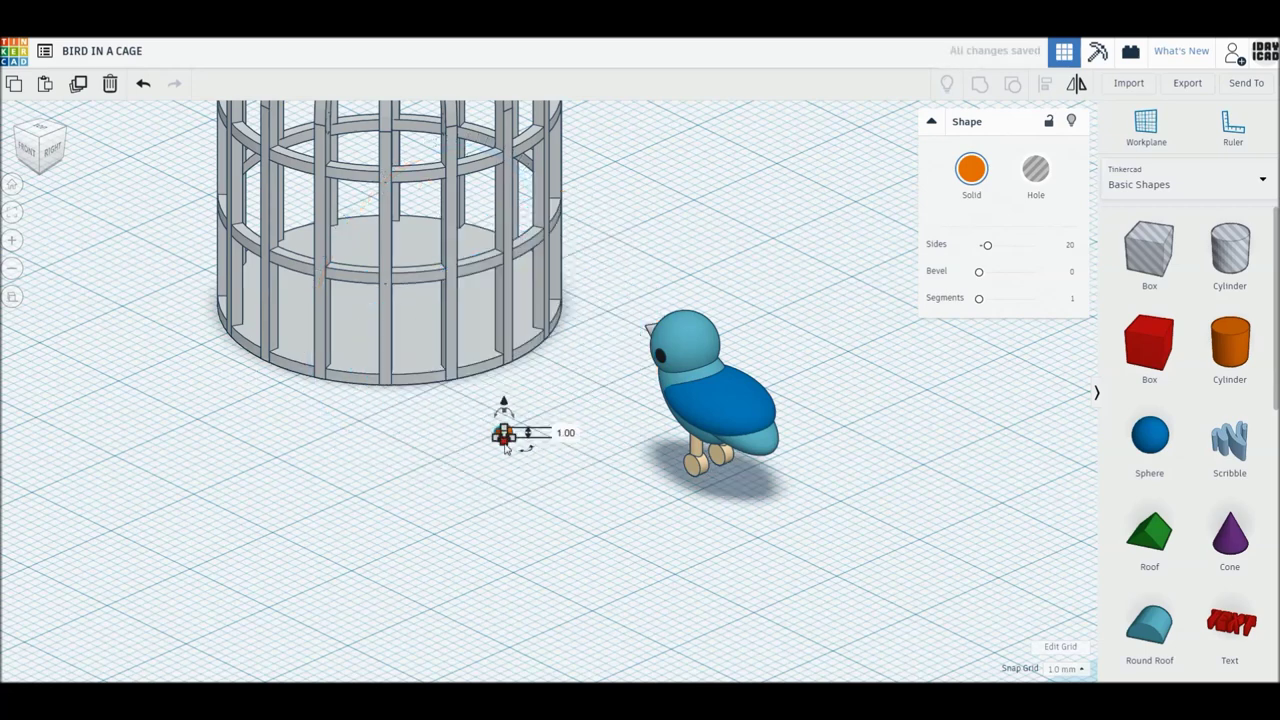
text(30)
key(Return)
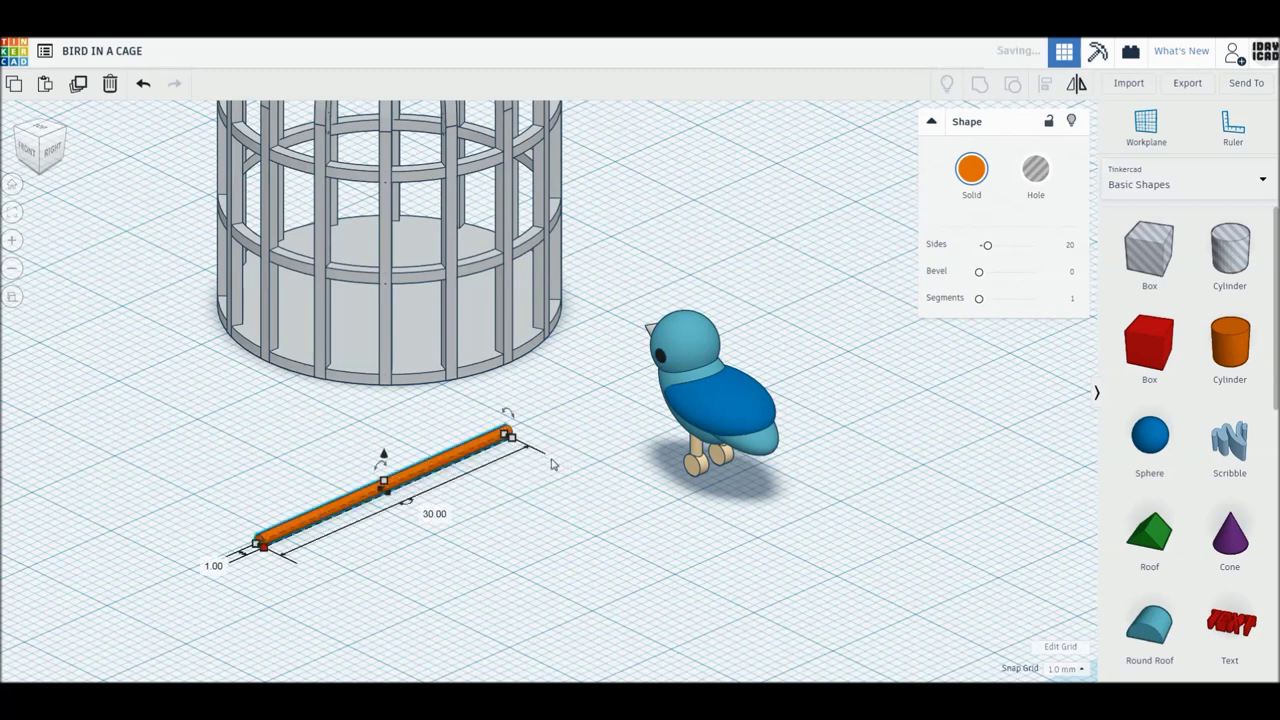
Align the rod and bird so the bird is centred over the rod
drag(795, 518, 459, 436)
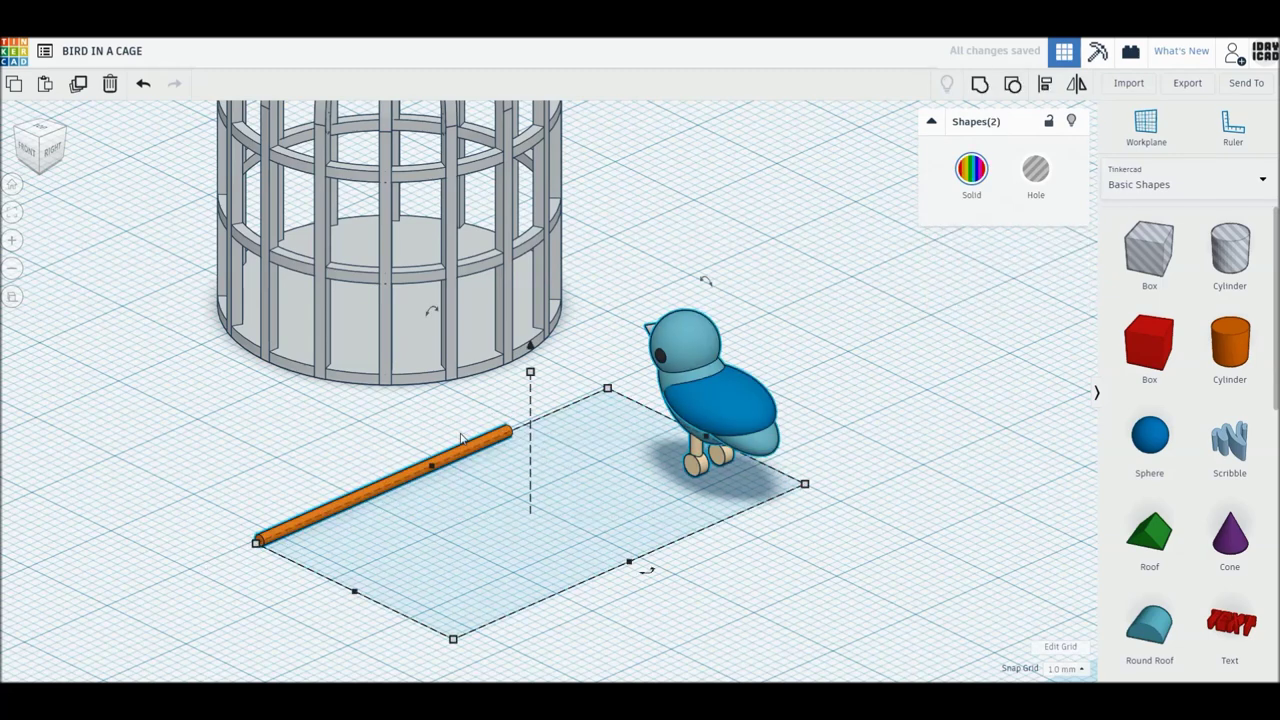
click(342, 595)
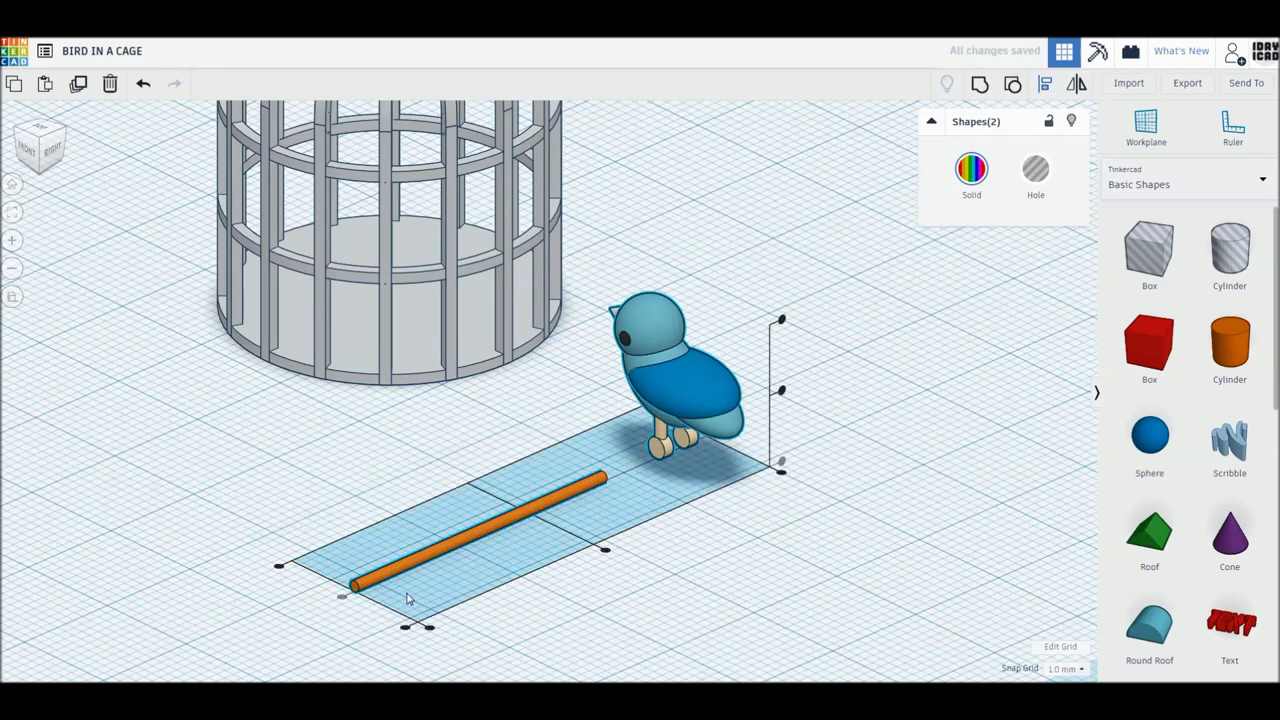
click(592, 568)
click(494, 611)
right_drag(494, 611, 791, 506)
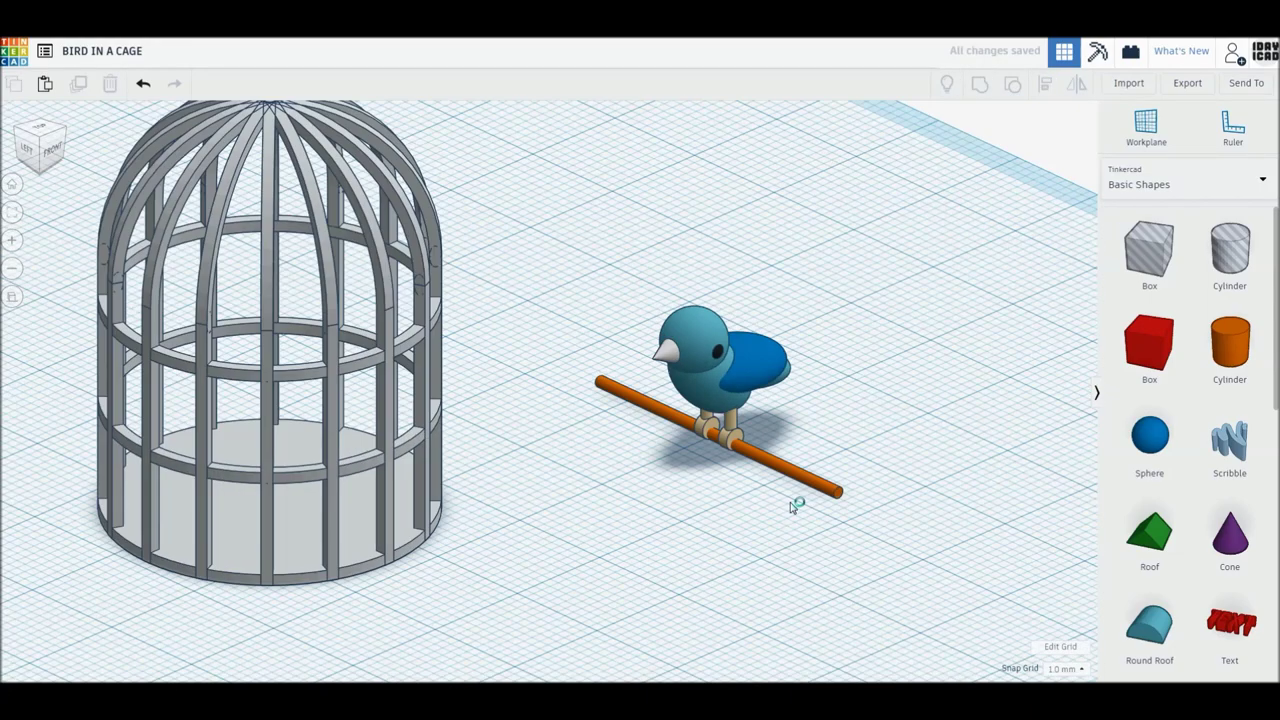
click(773, 475)
Colour the perch rod light grey and select the bird with its perch
click(968, 192)
click(1198, 291)
click(733, 496)
click(740, 503)
click(742, 504)
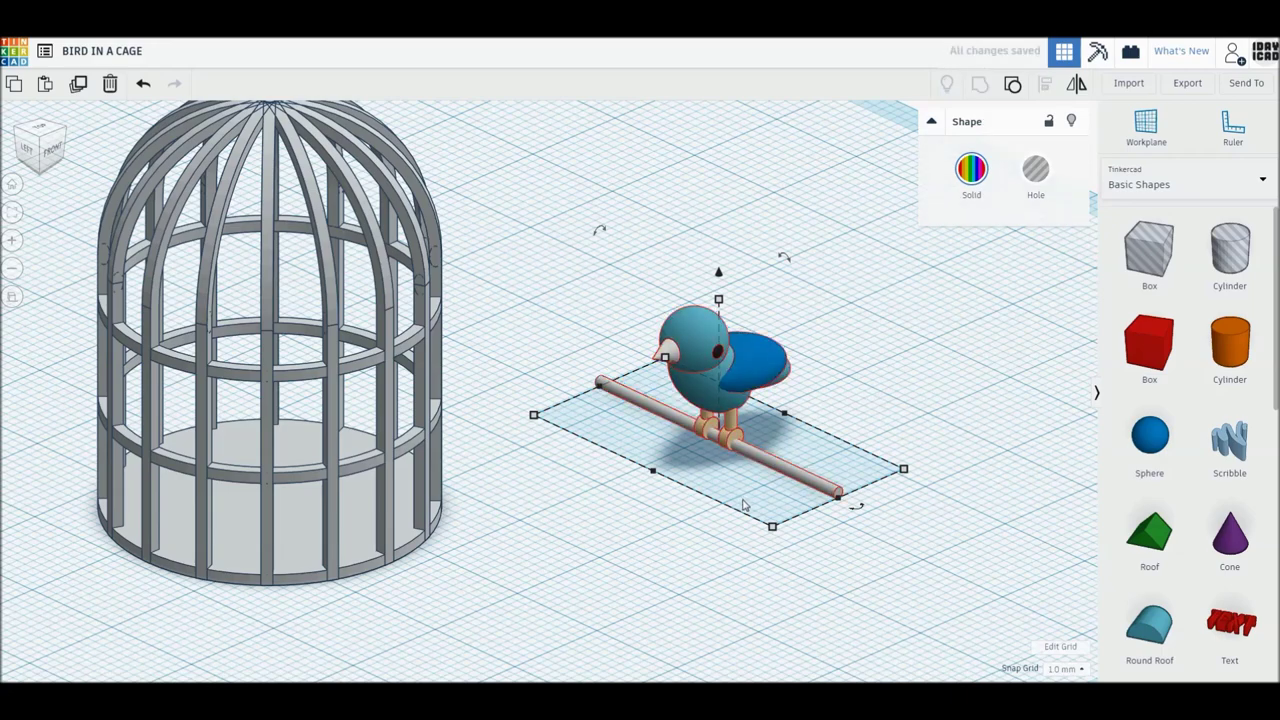
Align the bird and perch centred inside the cage at mid-height
key(ctrl+a)
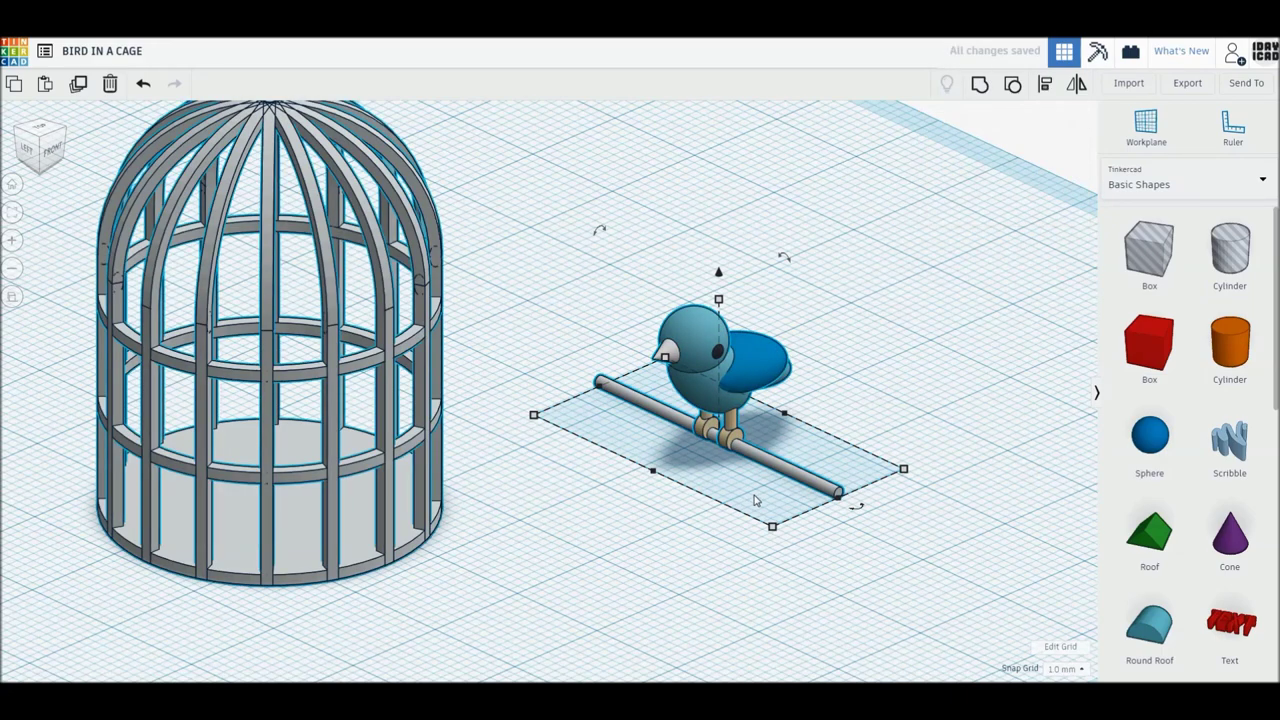
click(208, 603)
click(598, 553)
right_drag(598, 553, 677, 594)
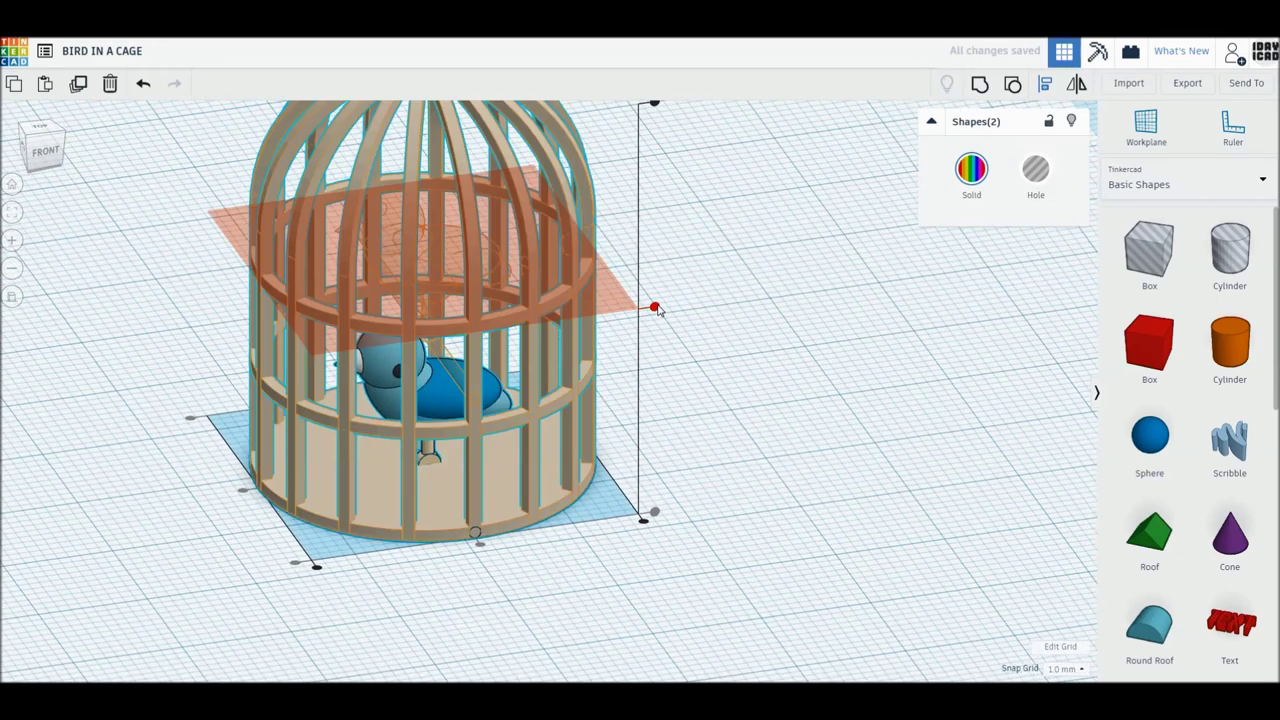
click(655, 307)
click(743, 390)
Nudge the bird and perch down inside the cage, then group them with the cage
click(465, 384)
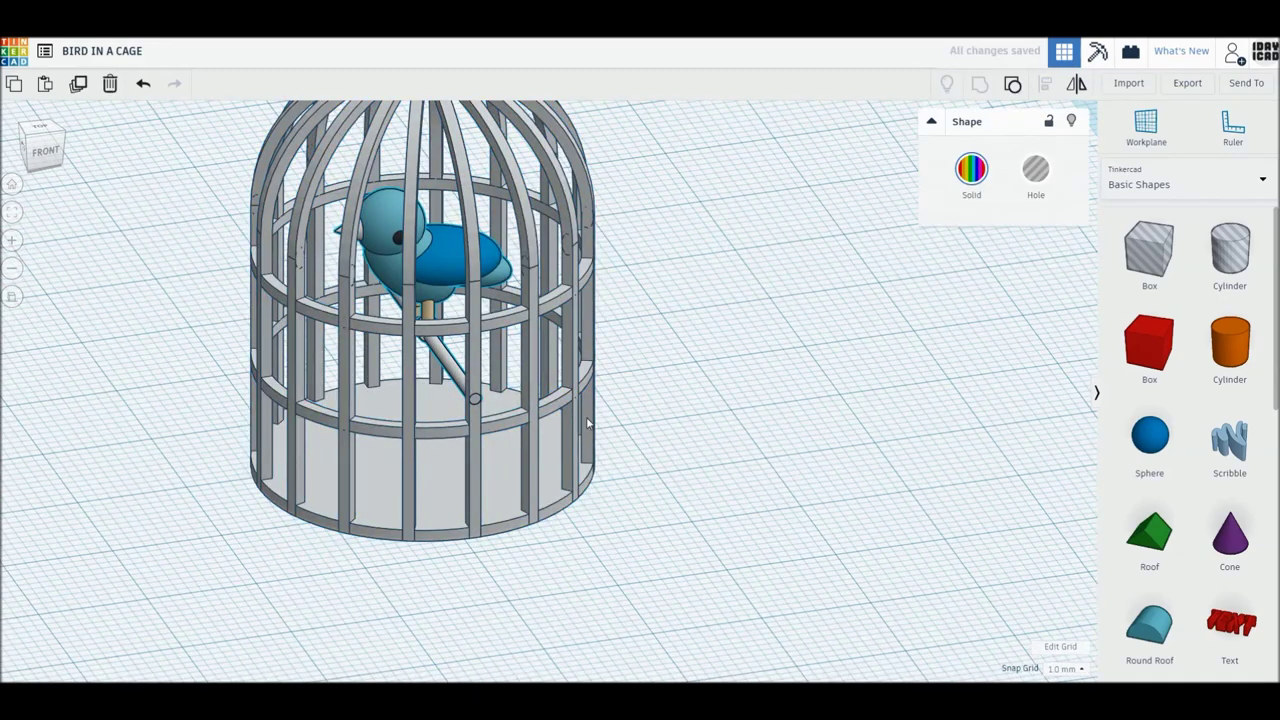
key(ctrl+Down)
key(ctrl+Down)
key(ctrl+Down)
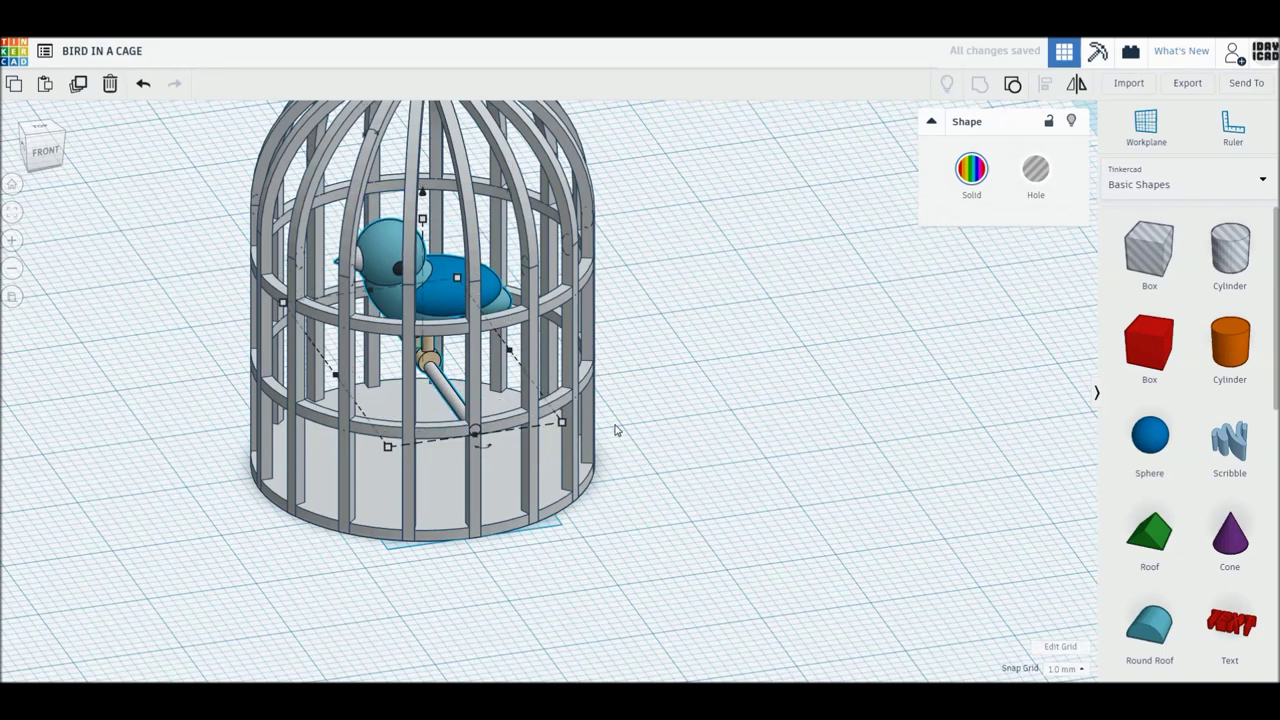
key(ctrl+a)
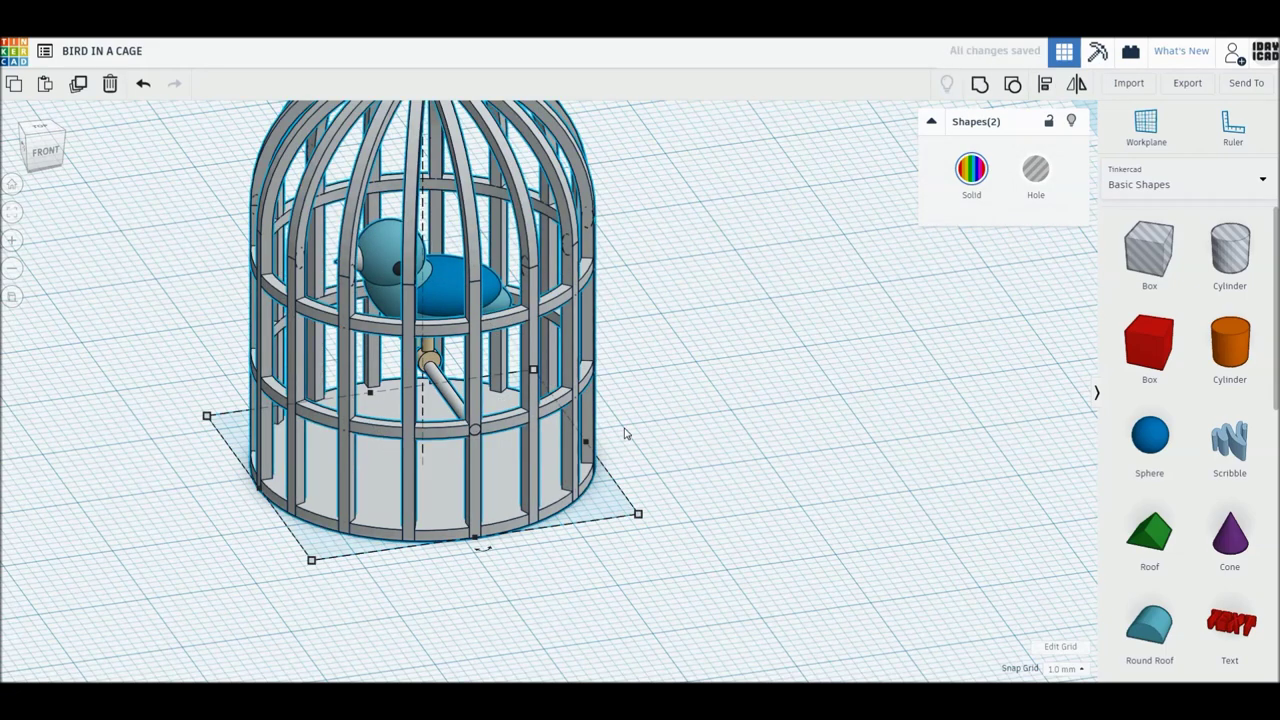
key(ctrl+g)
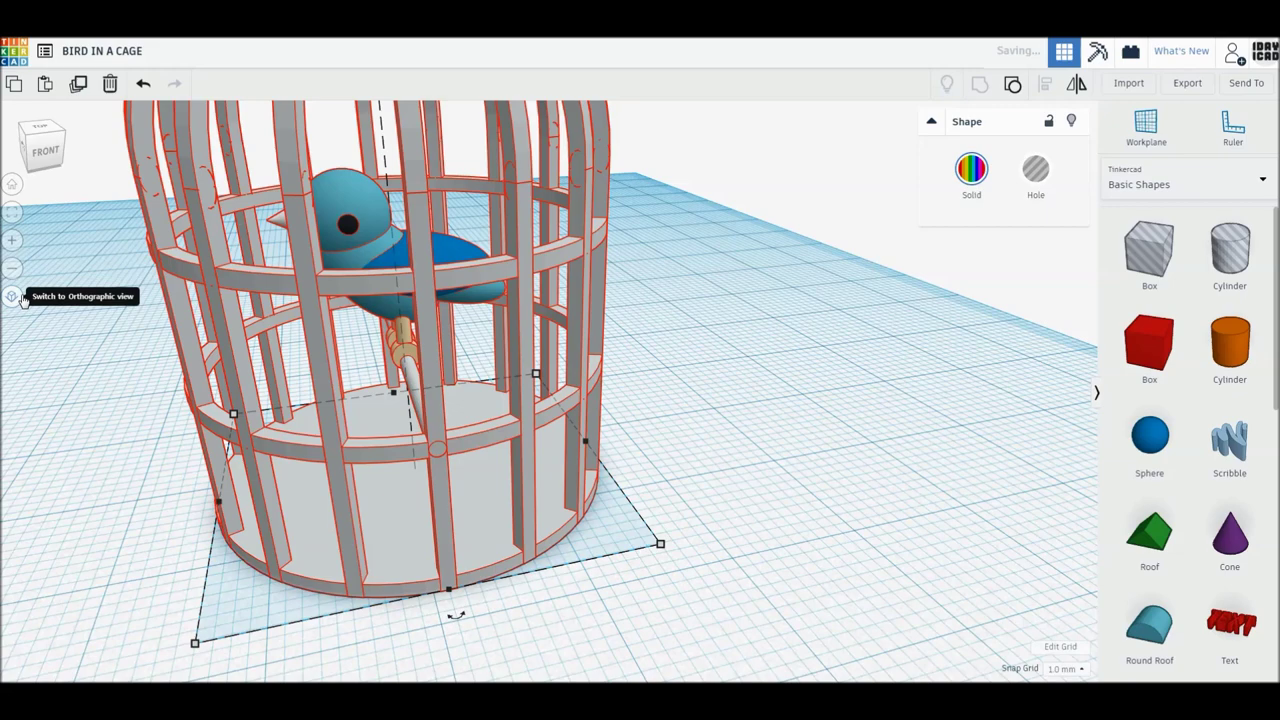
click(12, 184)
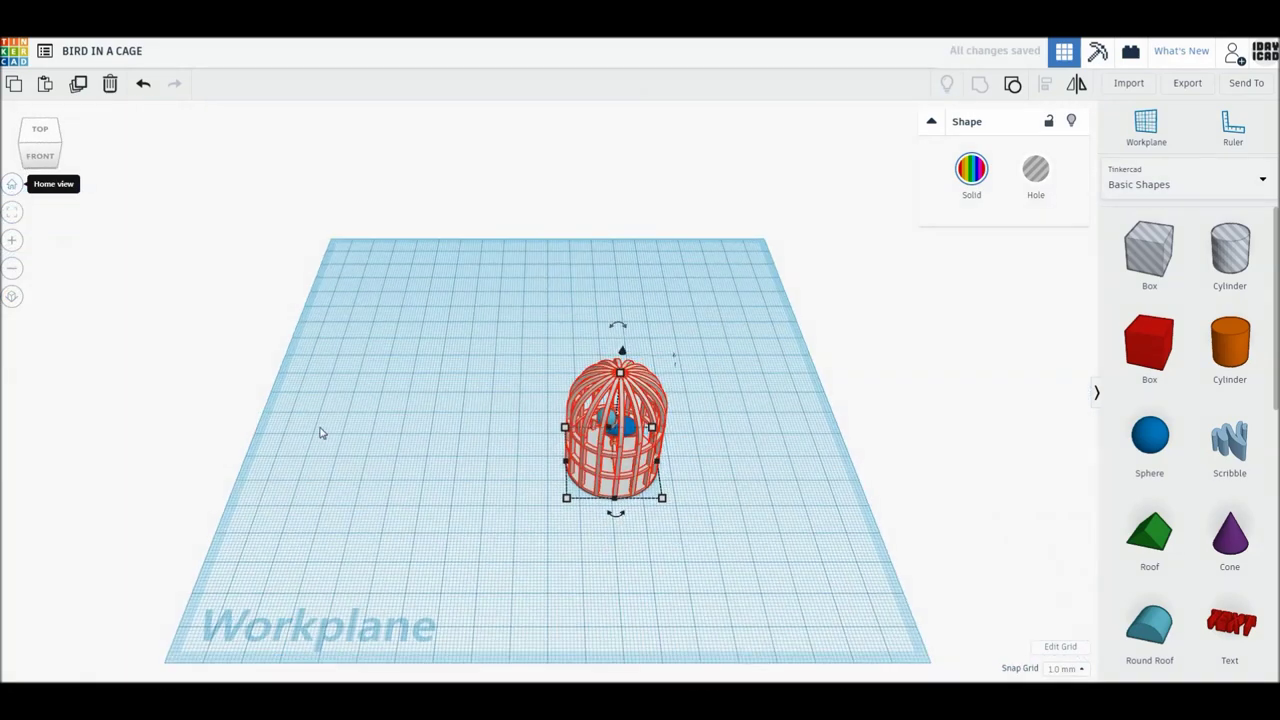
Move the caged bird across the workplane and scale it up to 79 mm tall
scroll(377, 479, down, 2)
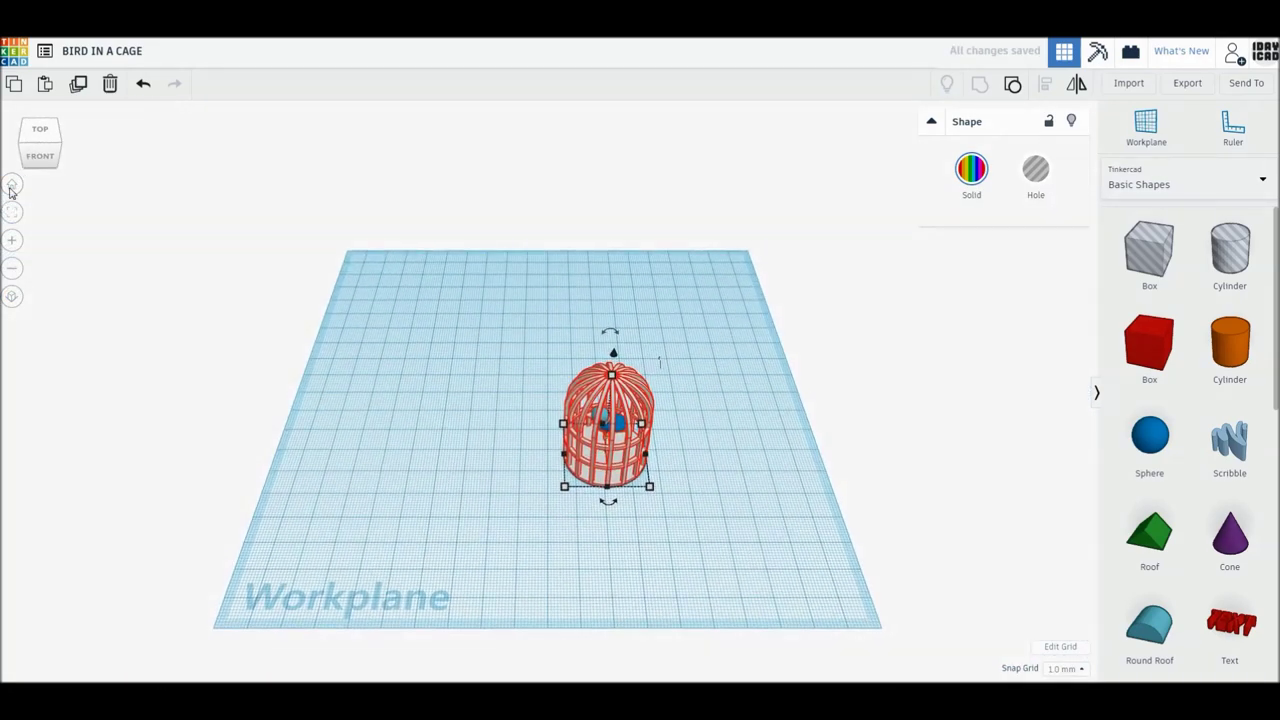
click(12, 186)
click(408, 457)
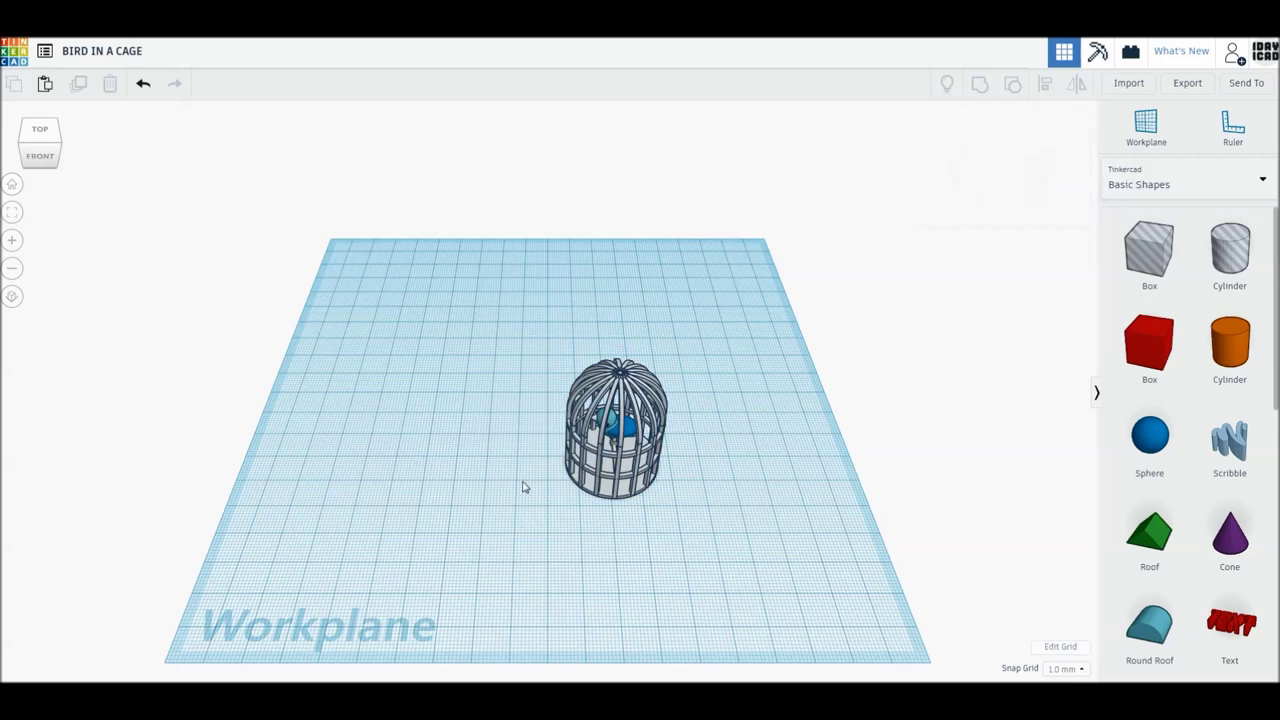
mouse_move(631, 467)
mouse_down()
mouse_move(554, 433)
mouse_move(565, 434)
mouse_up()
shift+drag(548, 324, 548, 205)
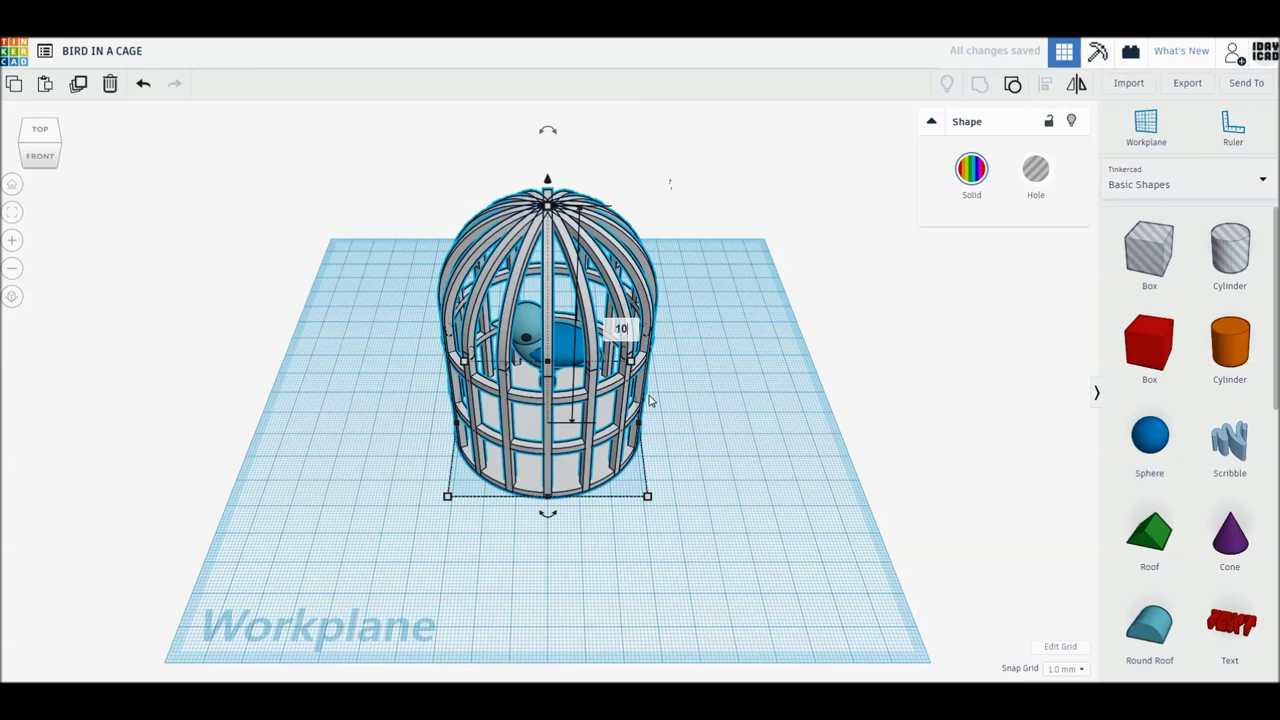
Fit the view to the cage, view it head-on, and nudge it back on the workplane
click(757, 423)
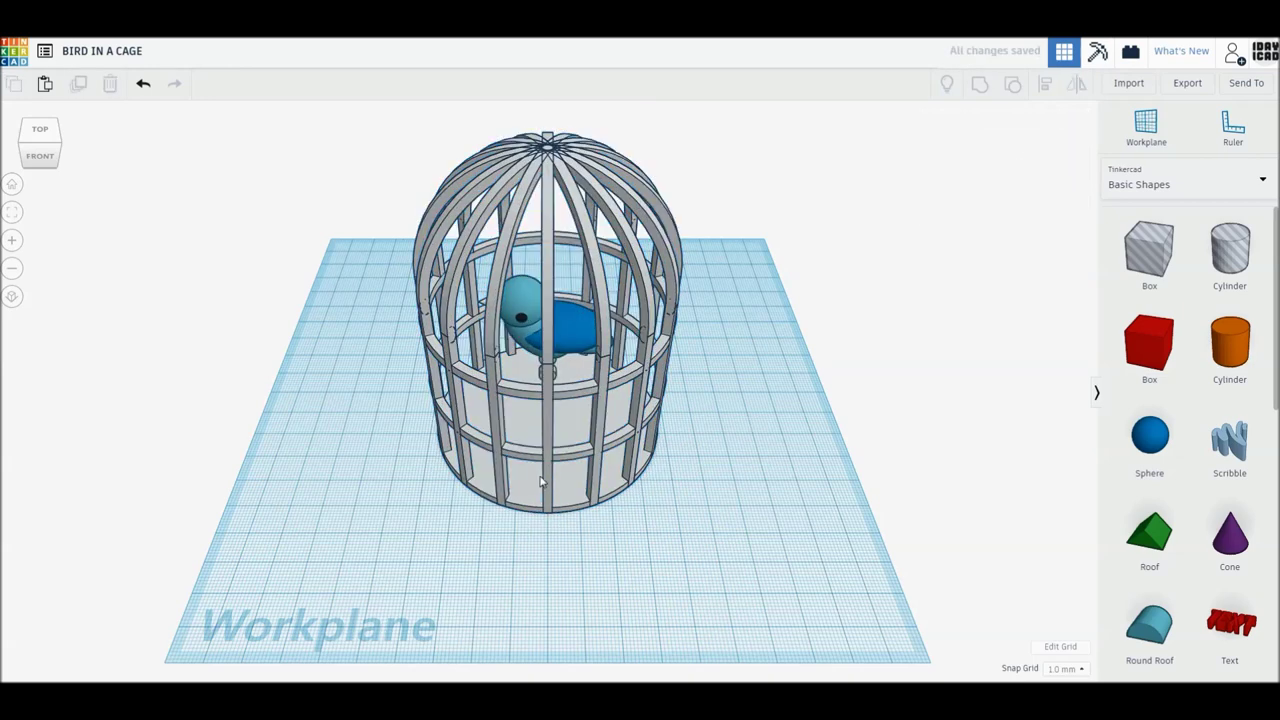
click(540, 482)
key(f)
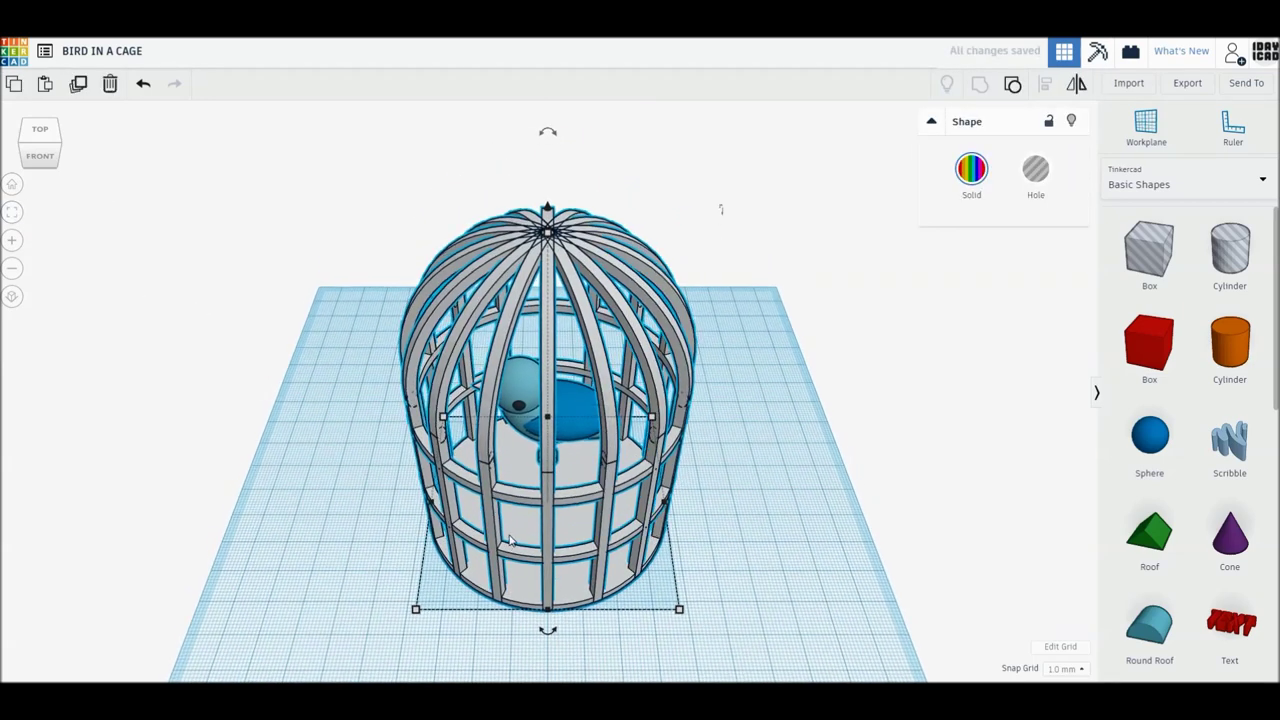
click(706, 614)
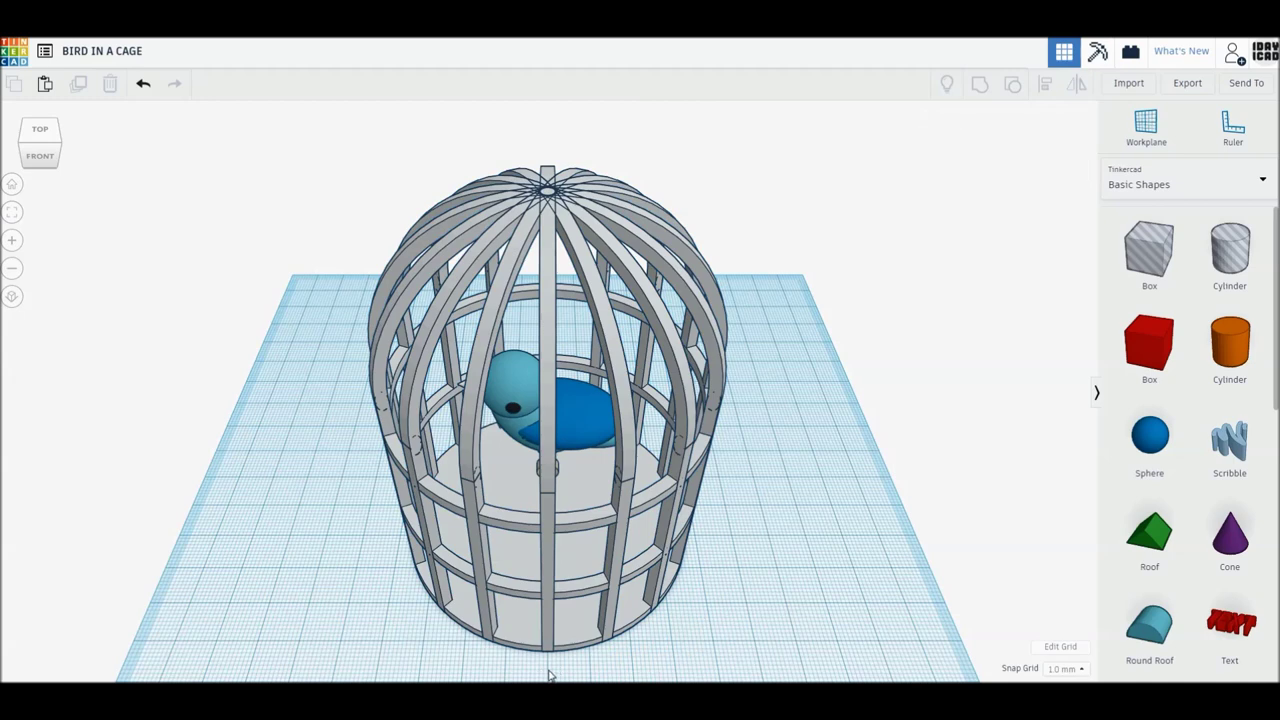
right_drag(547, 670, 548, 631)
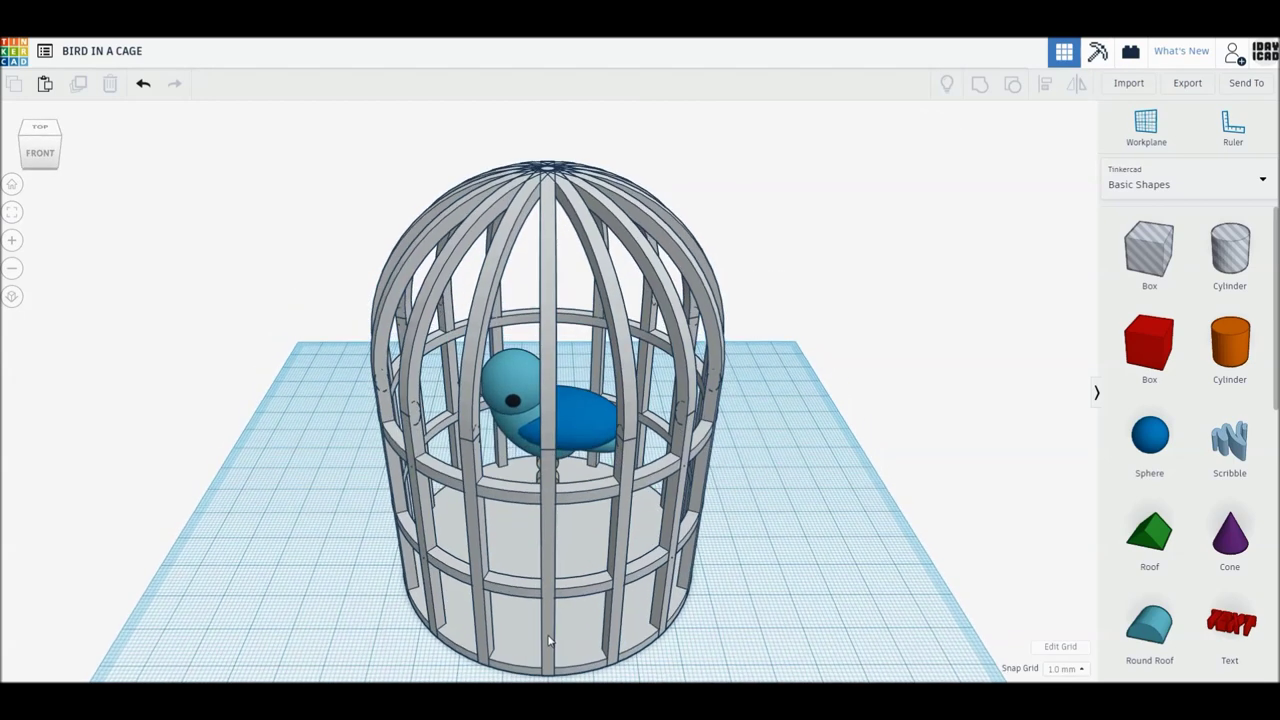
click(548, 631)
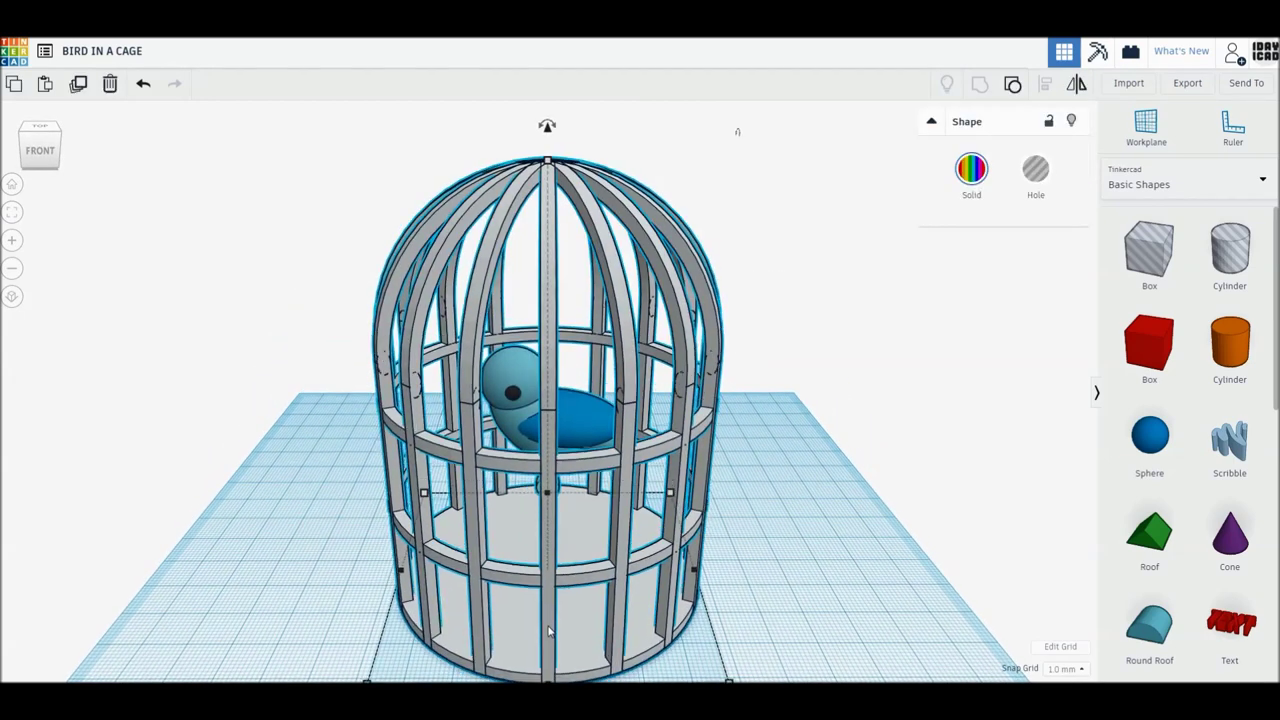
key(Up)
key(Up)
key(Up)
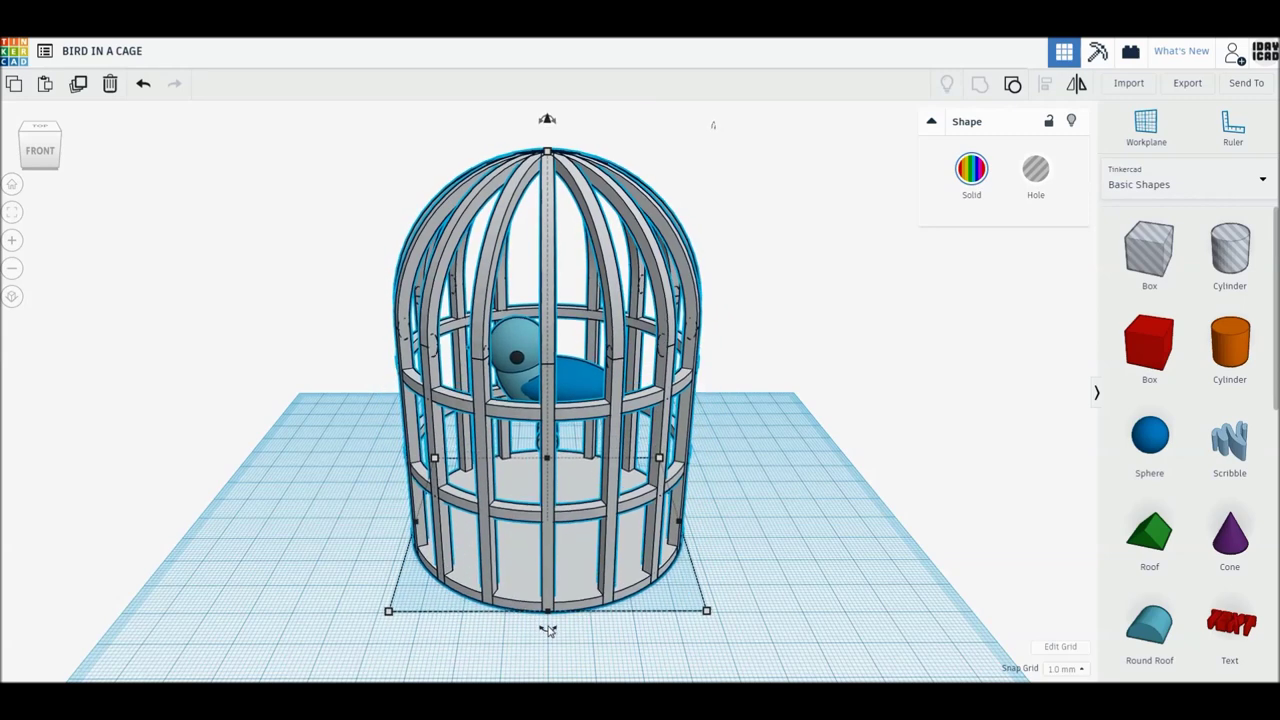
Rotate the cage around its base so the bird faces forward
drag(548, 633, 590, 680)
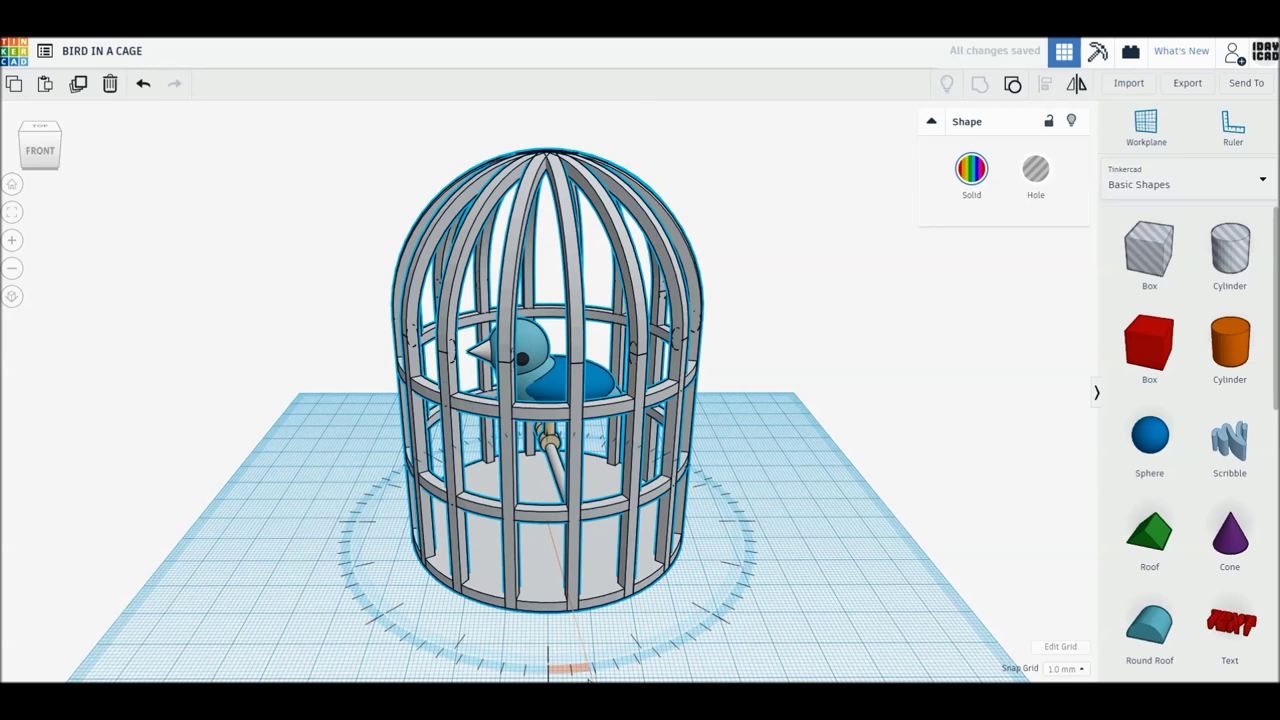
drag(588, 678, 586, 670)
click(585, 635)
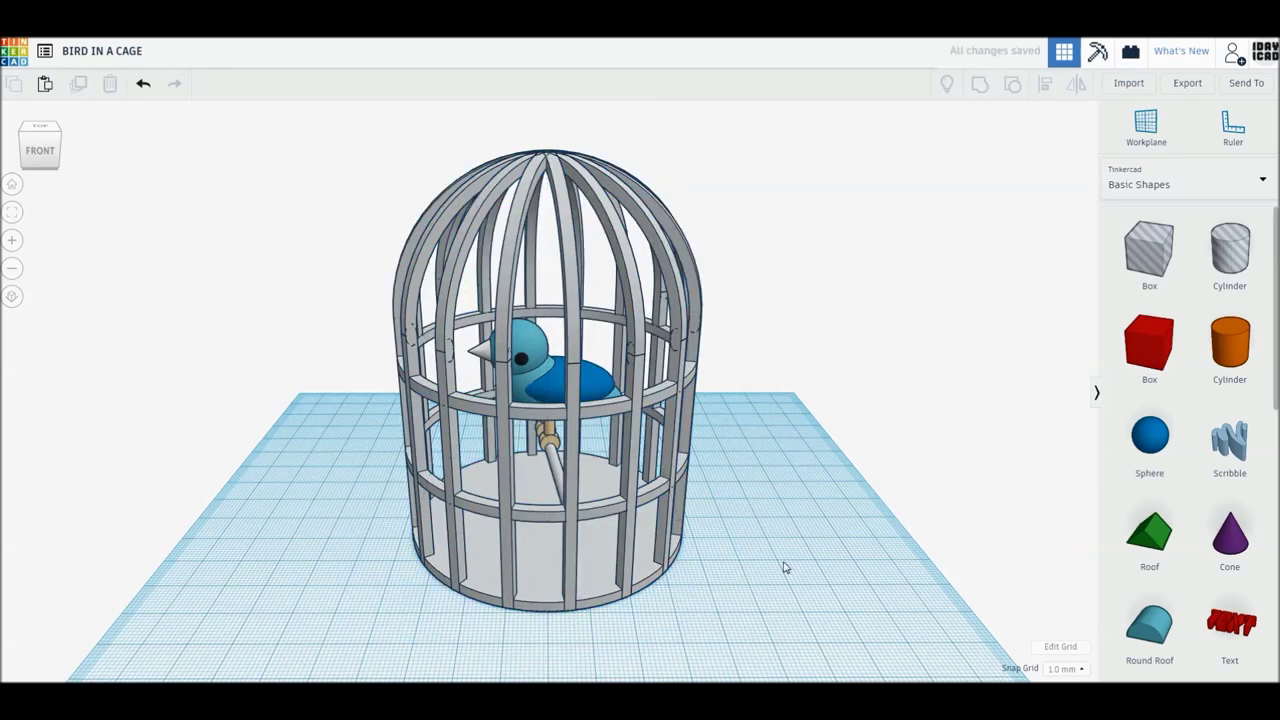